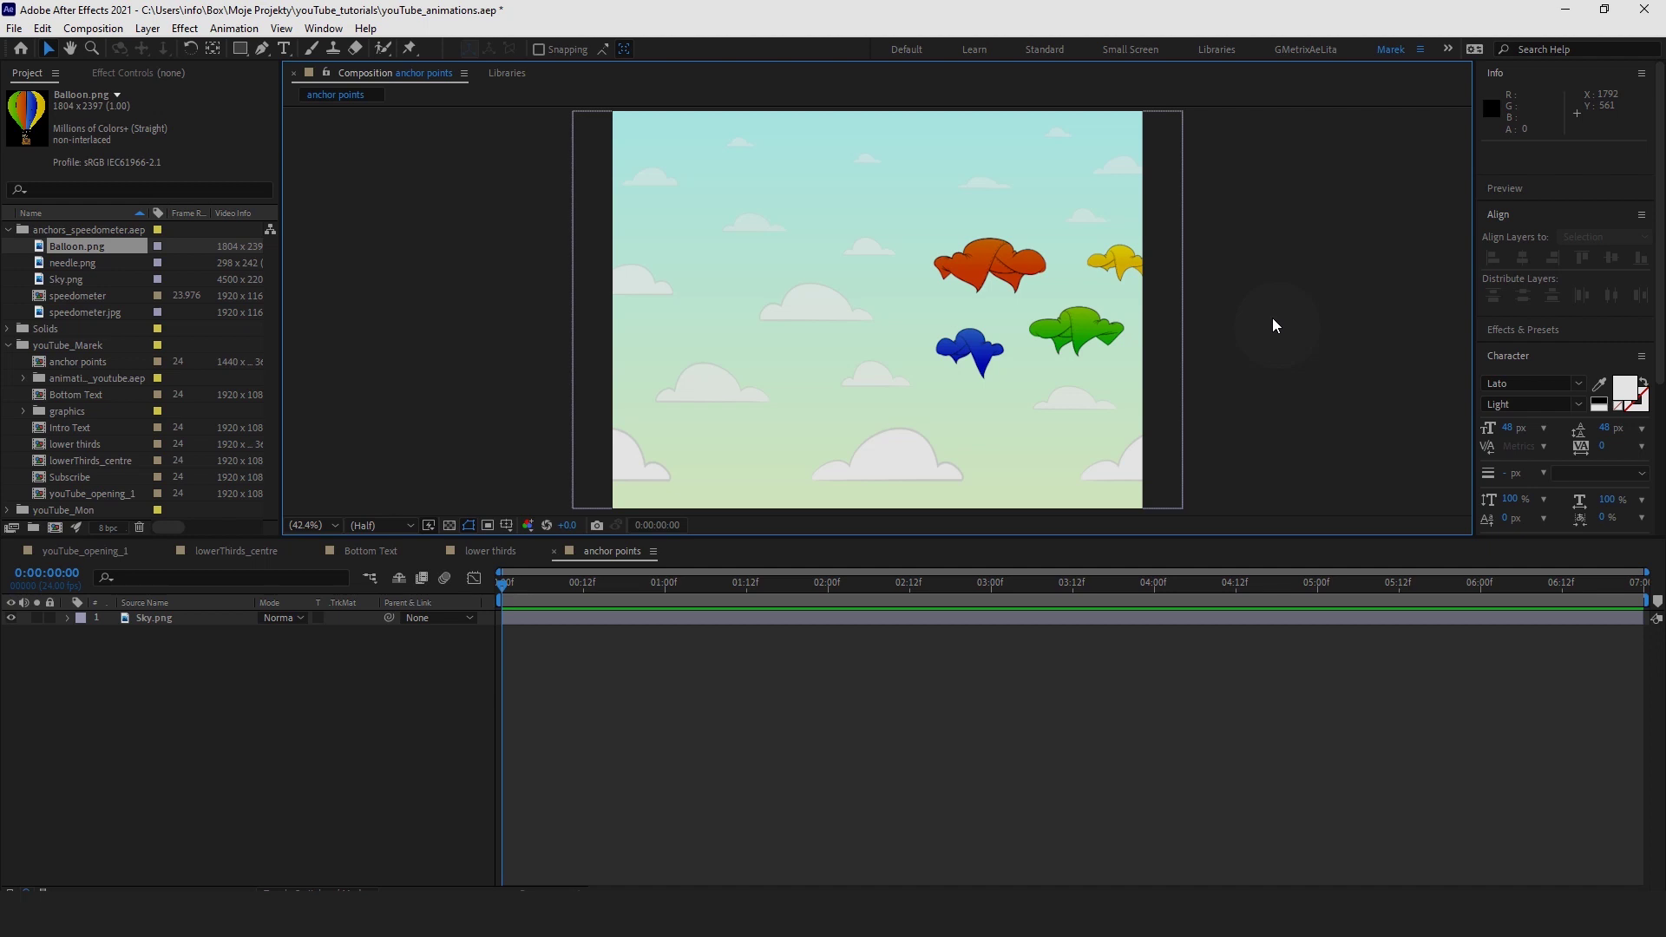
Lock Sky.png, add Balloon.png above it, and scale the balloon down to about 20%.
{"action": "left_click", "coordinate": [747, 393]}
{"action": "left_click", "coordinate": [51, 618]}
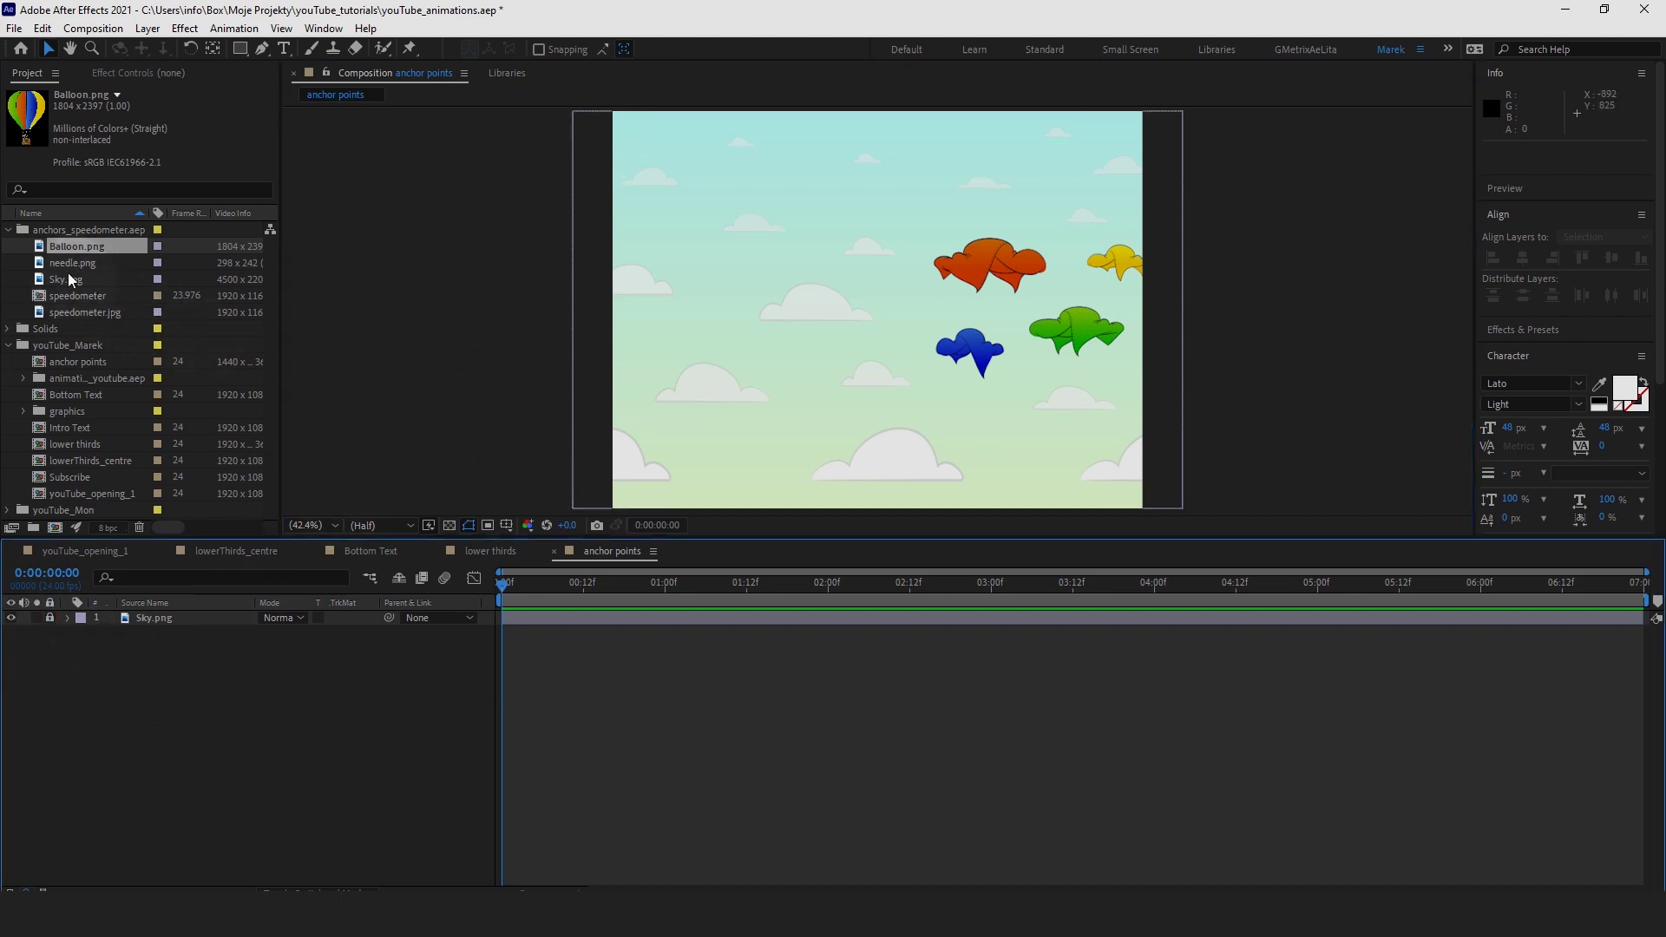
{"action": "left_click_drag", "start_coordinate": [91, 247], "coordinate": [831, 322]}
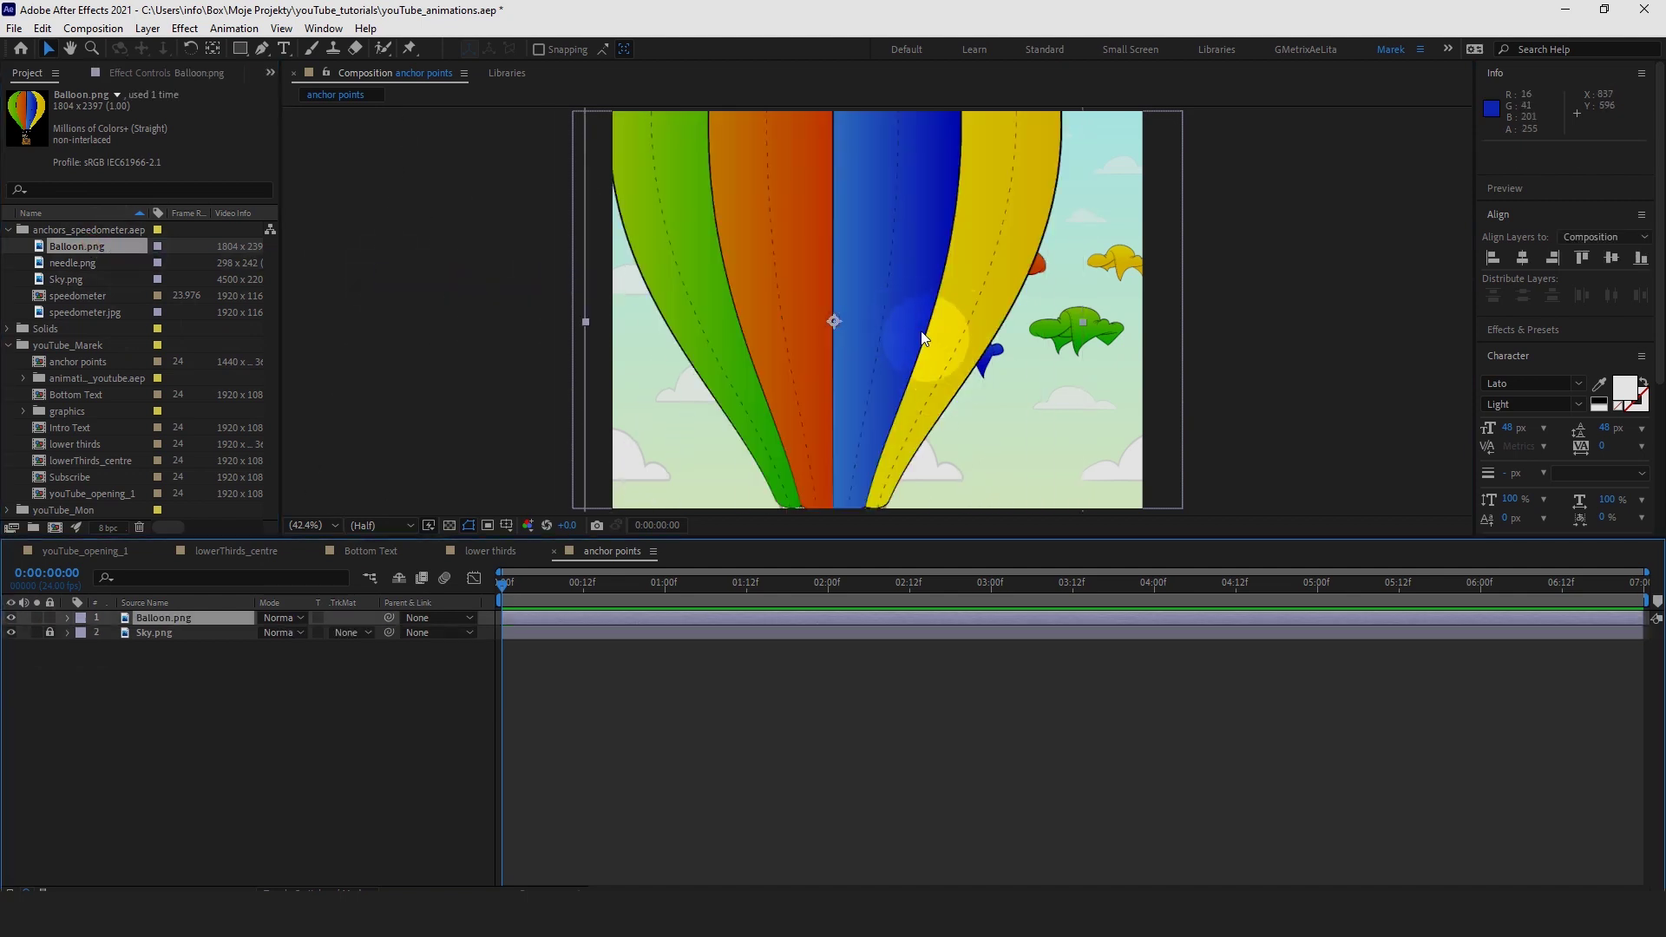
{"action": "key", "text": "comma"}
{"action": "key", "text": "comma"}
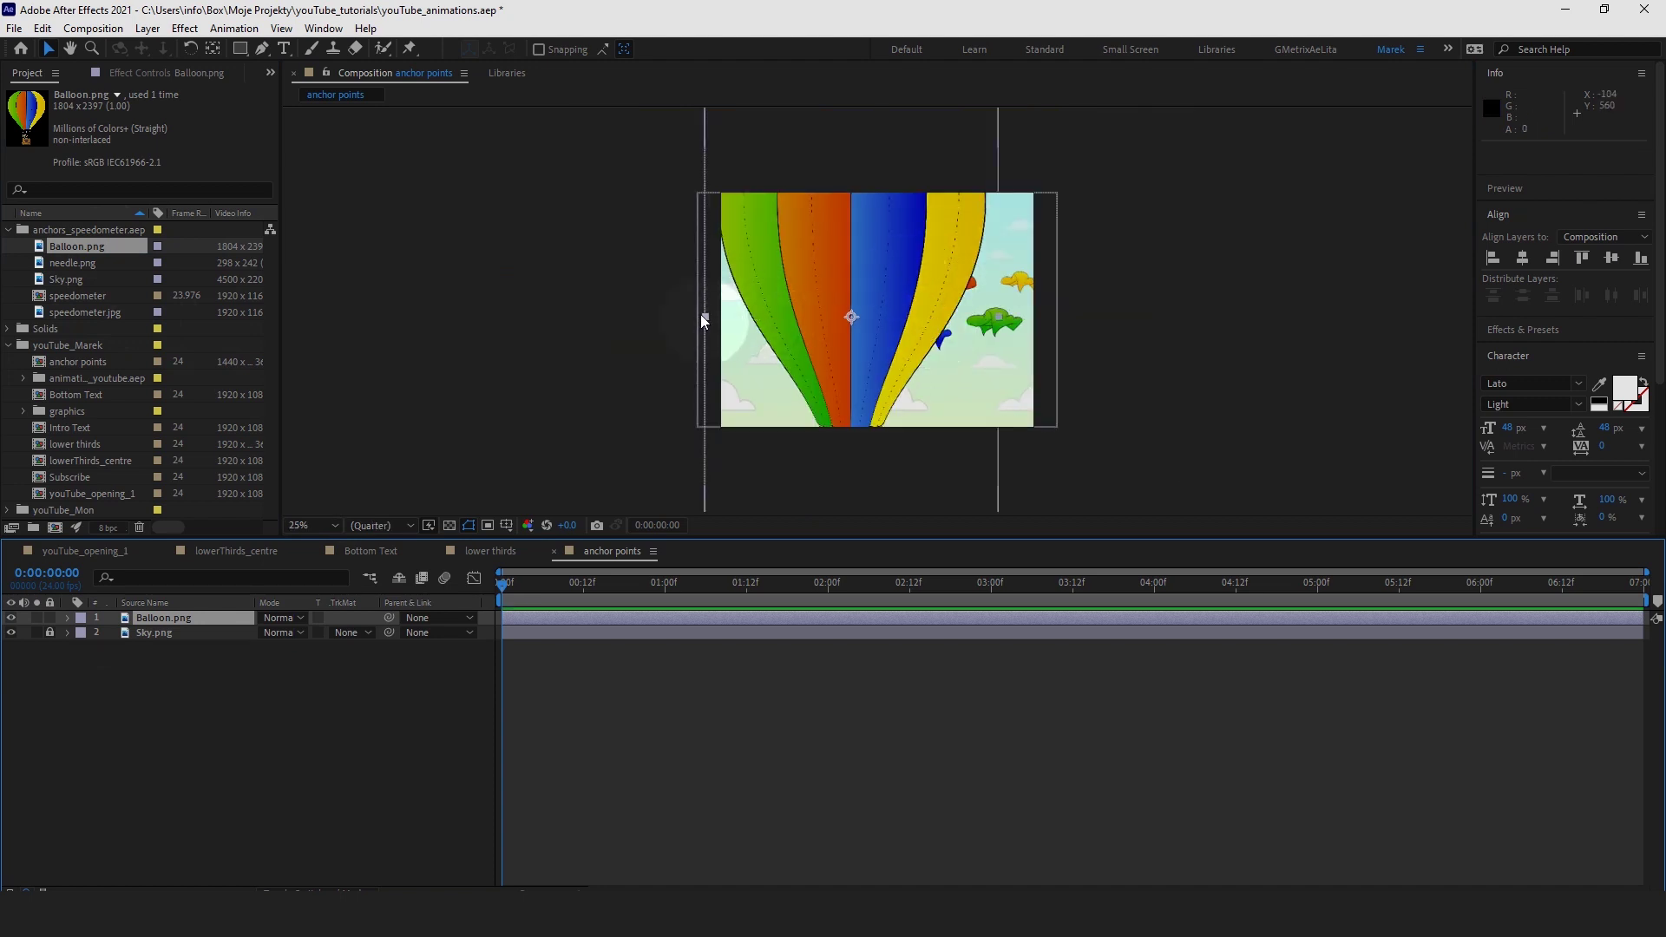
{"action": "left_click_drag", "start_coordinate": [701, 319], "coordinate": [810, 281]}
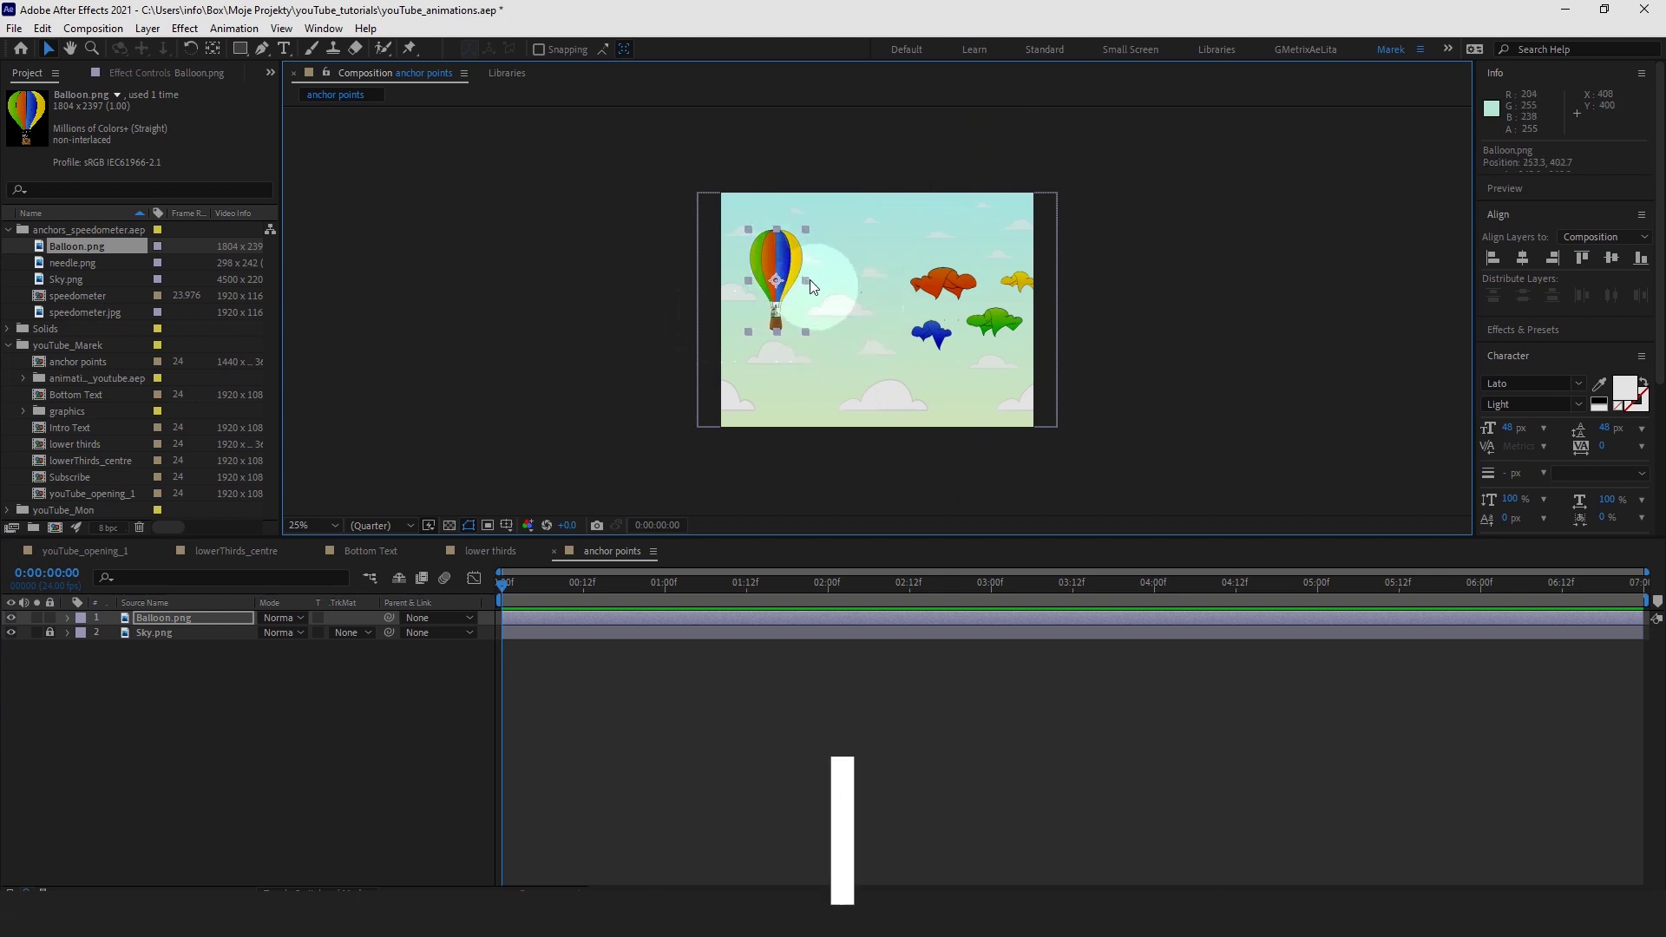
{"action": "key", "text": "shift+slash"}
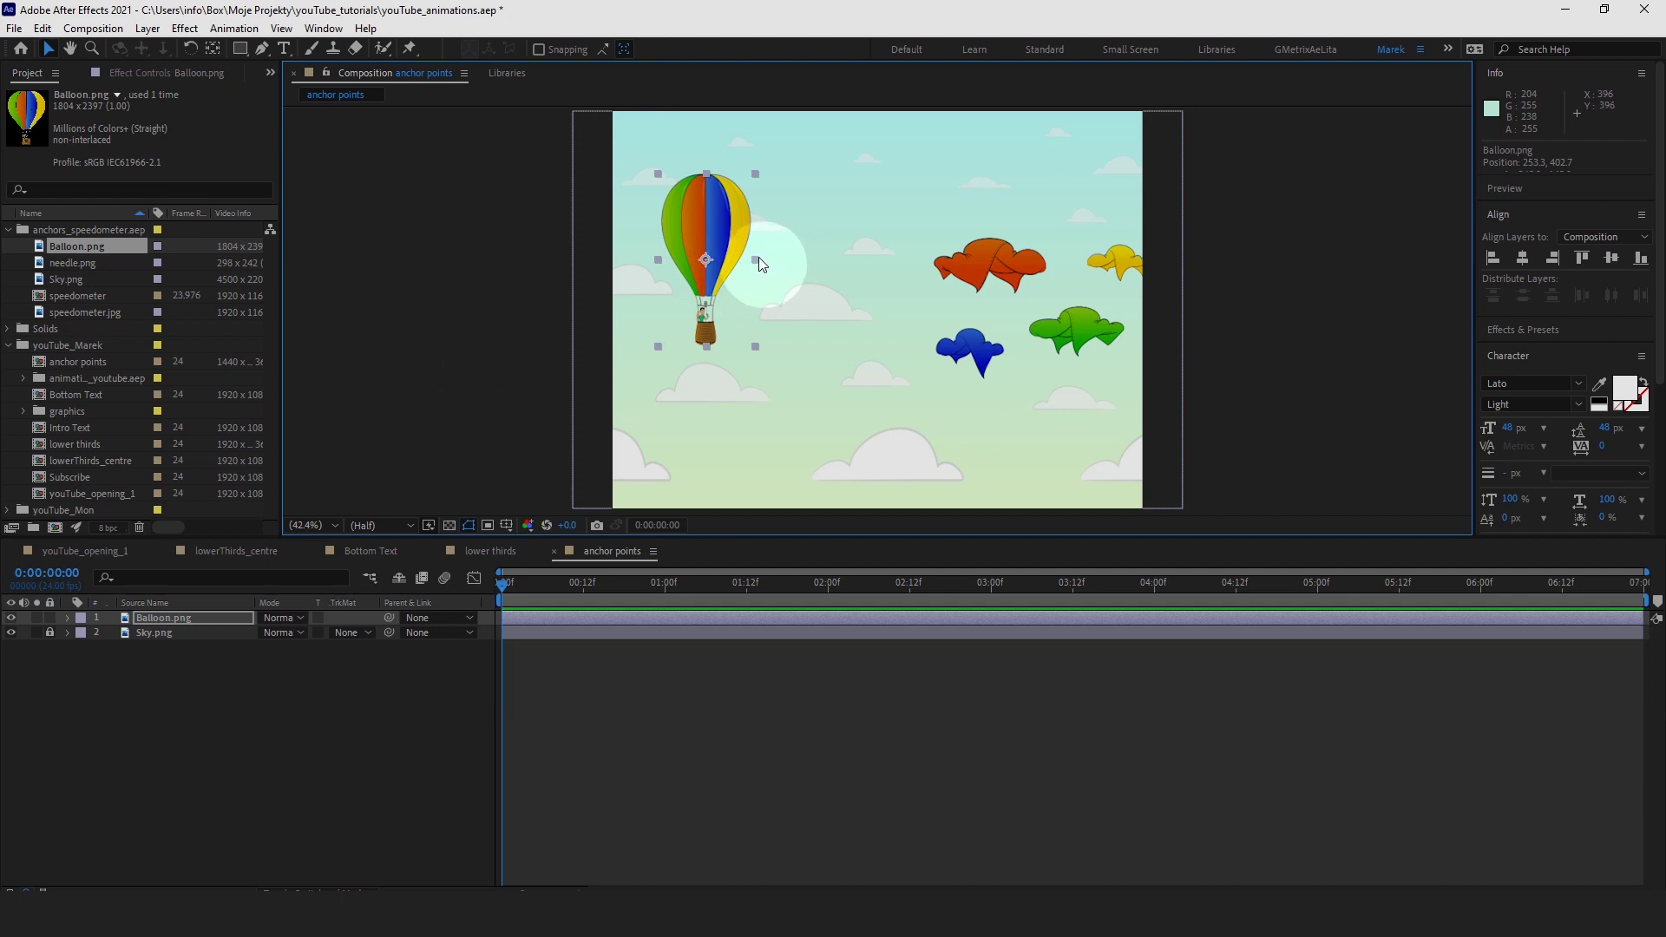
{"action": "left_click_drag", "start_coordinate": [756, 260], "coordinate": [754, 352]}
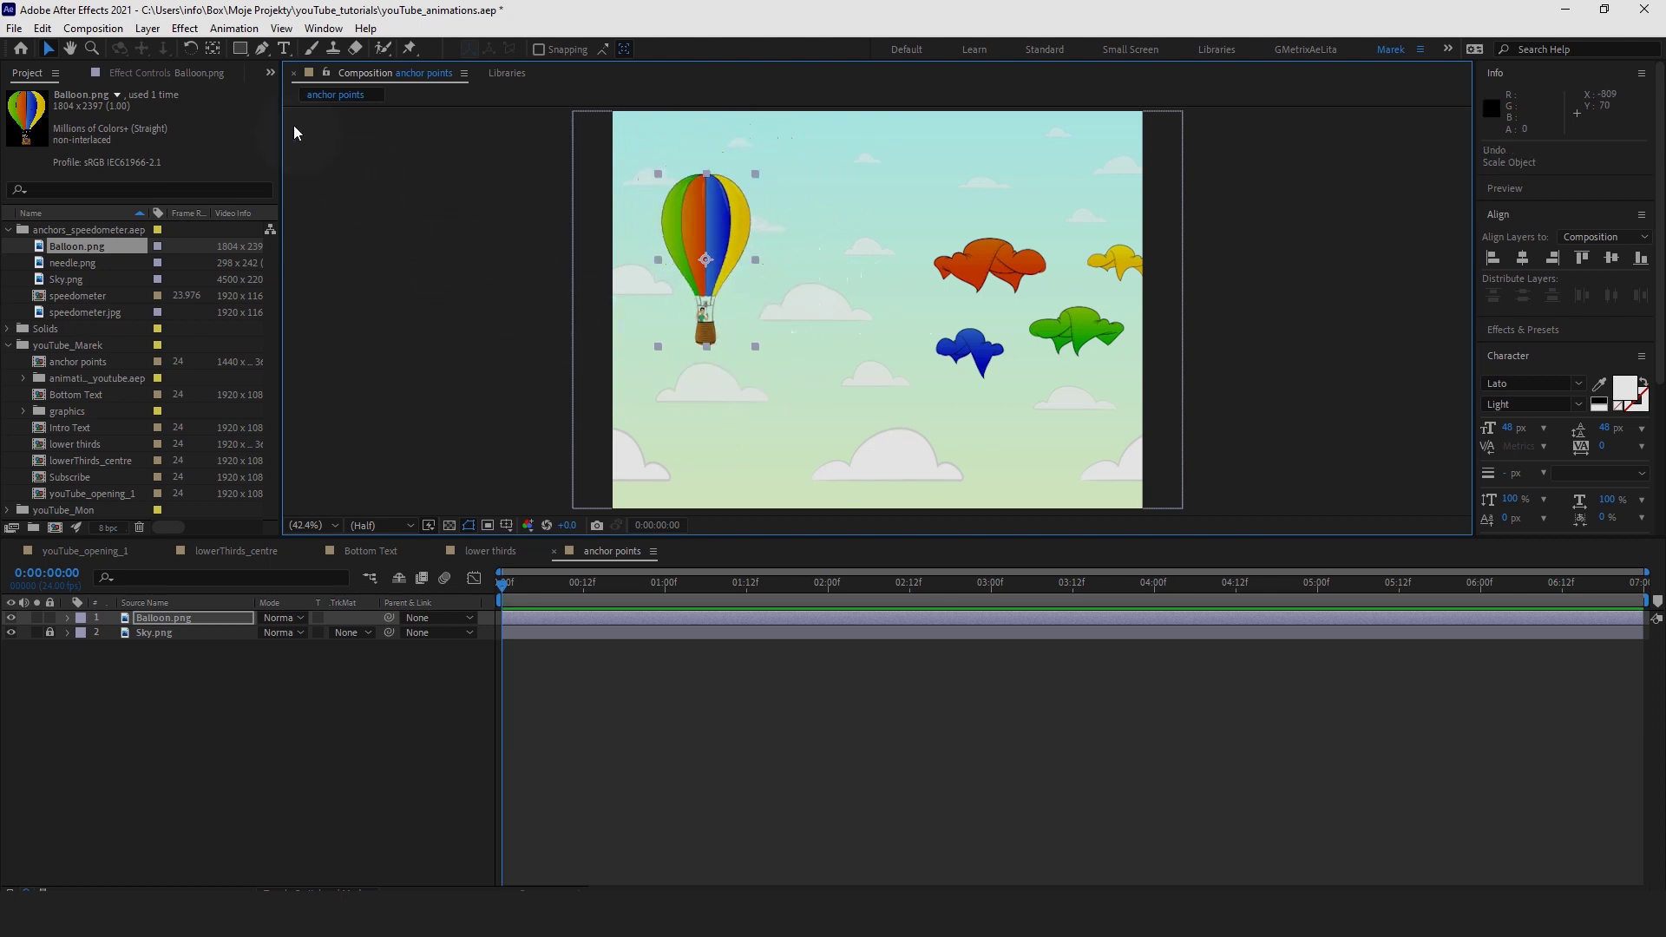
{"action": "left_click", "coordinate": [189, 48]}
{"action": "left_click", "coordinate": [762, 359]}
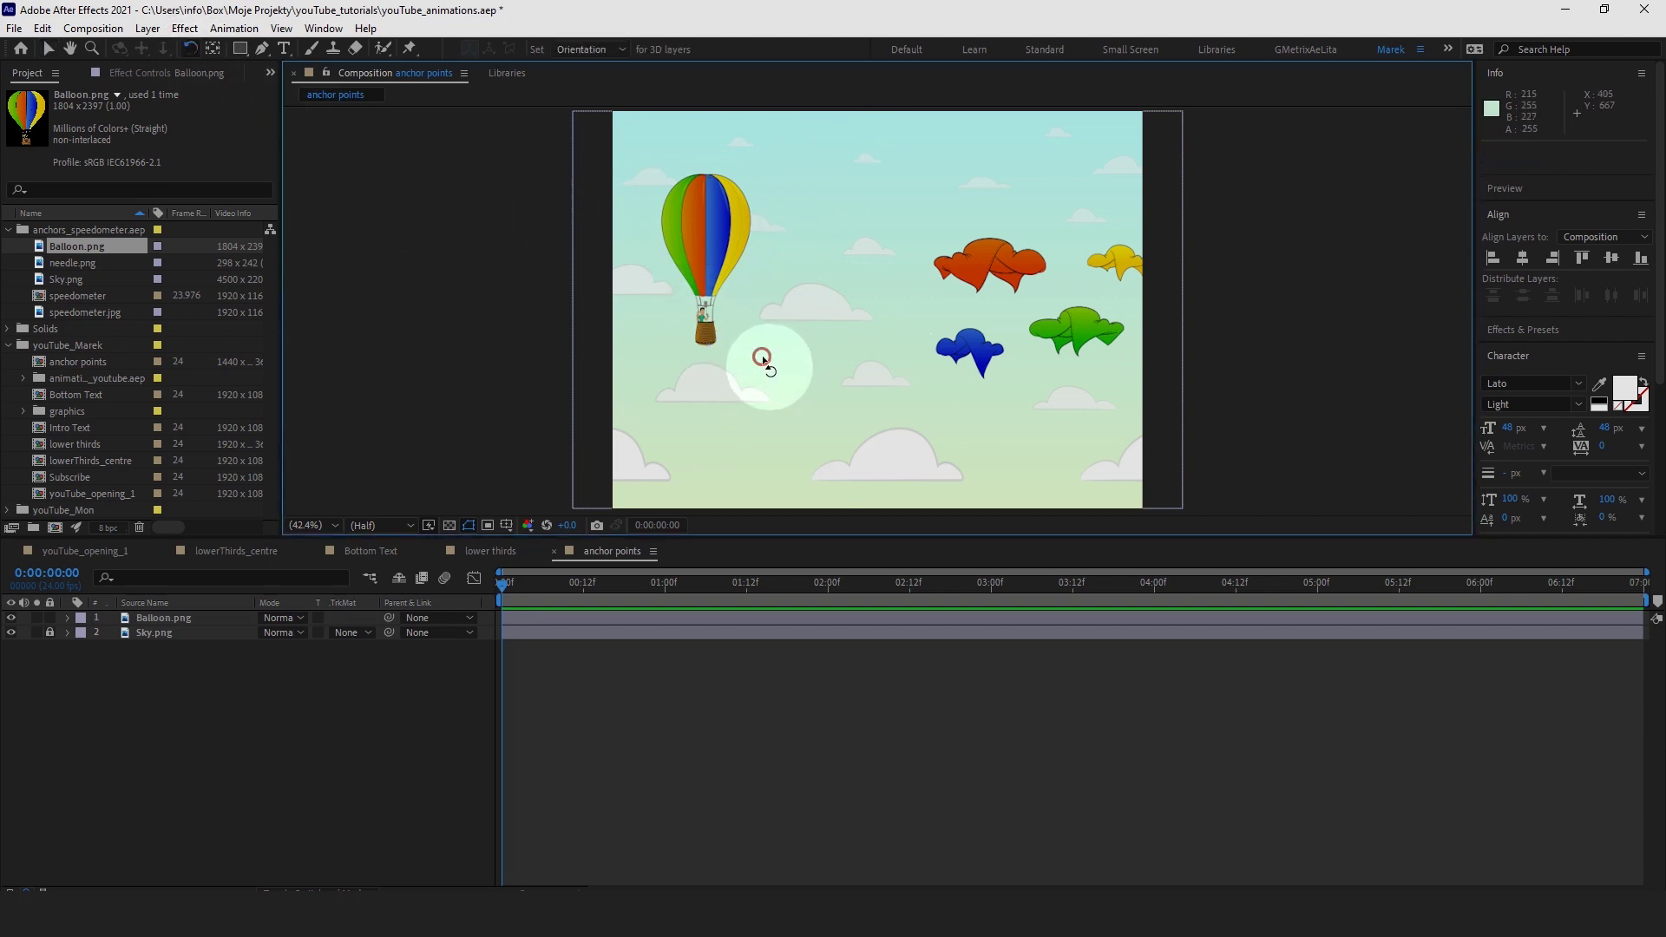
{"action": "mouse_move", "coordinate": [695, 290]}
{"action": "left_mouse_down"}
{"action": "mouse_move", "coordinate": [739, 253]}
{"action": "mouse_move", "coordinate": [714, 298]}
{"action": "left_mouse_up"}
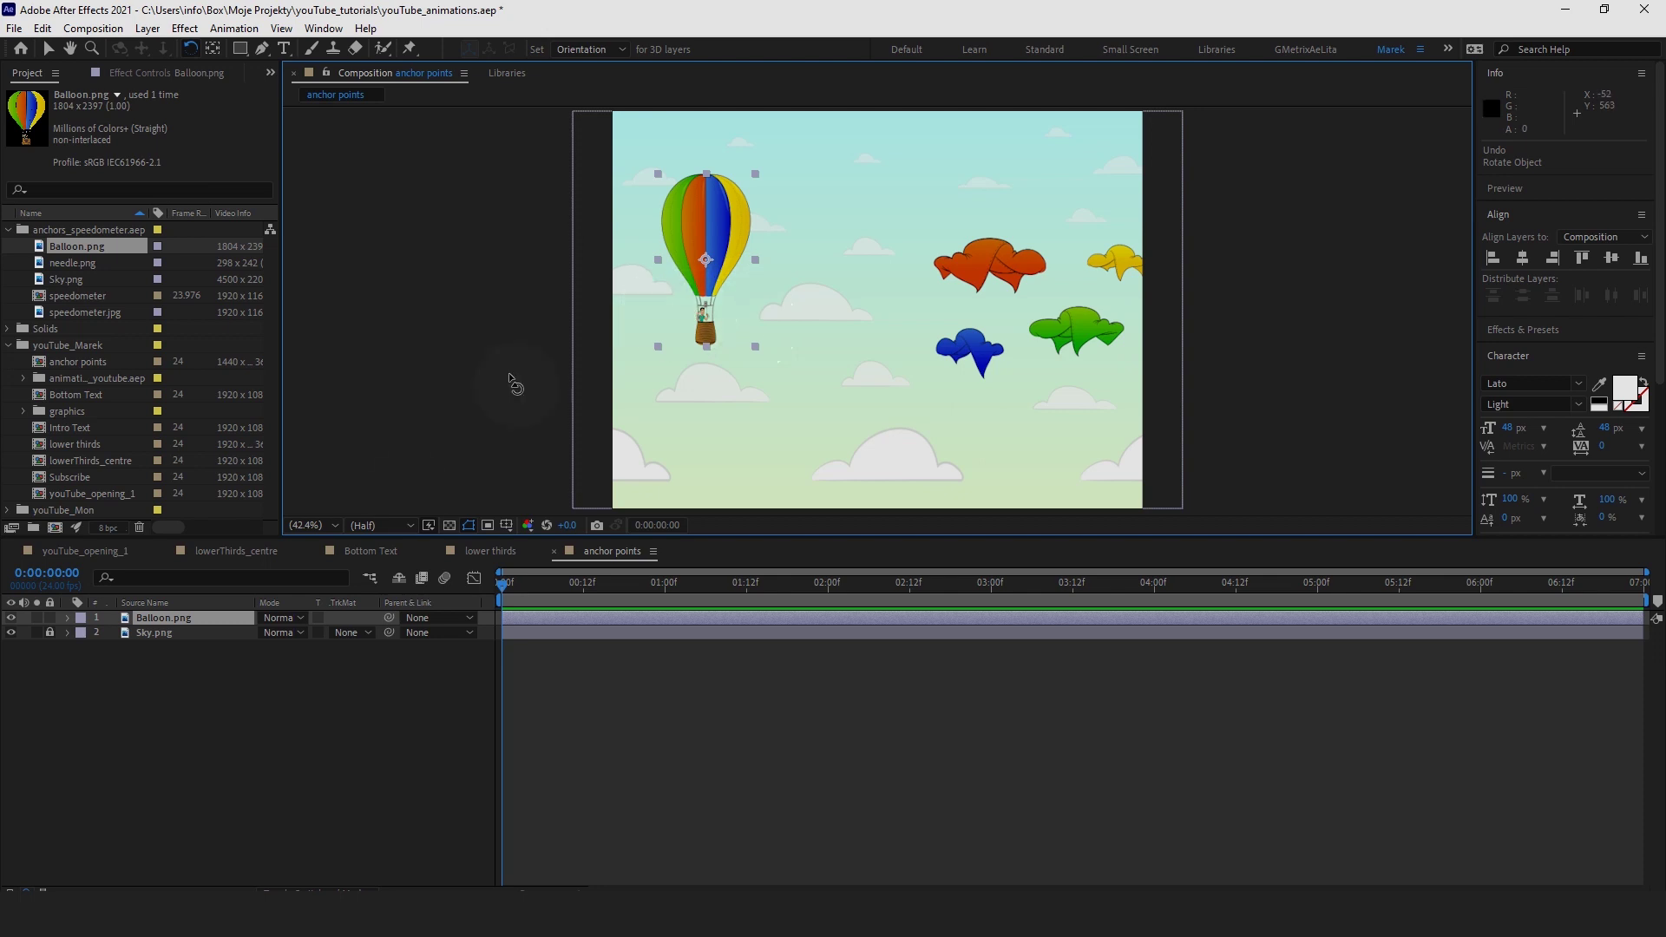
Set a starting Rotation keyframe on Balloon.png and move its anchor point up to the balloon's top edge.
{"action": "left_click", "coordinate": [226, 619]}
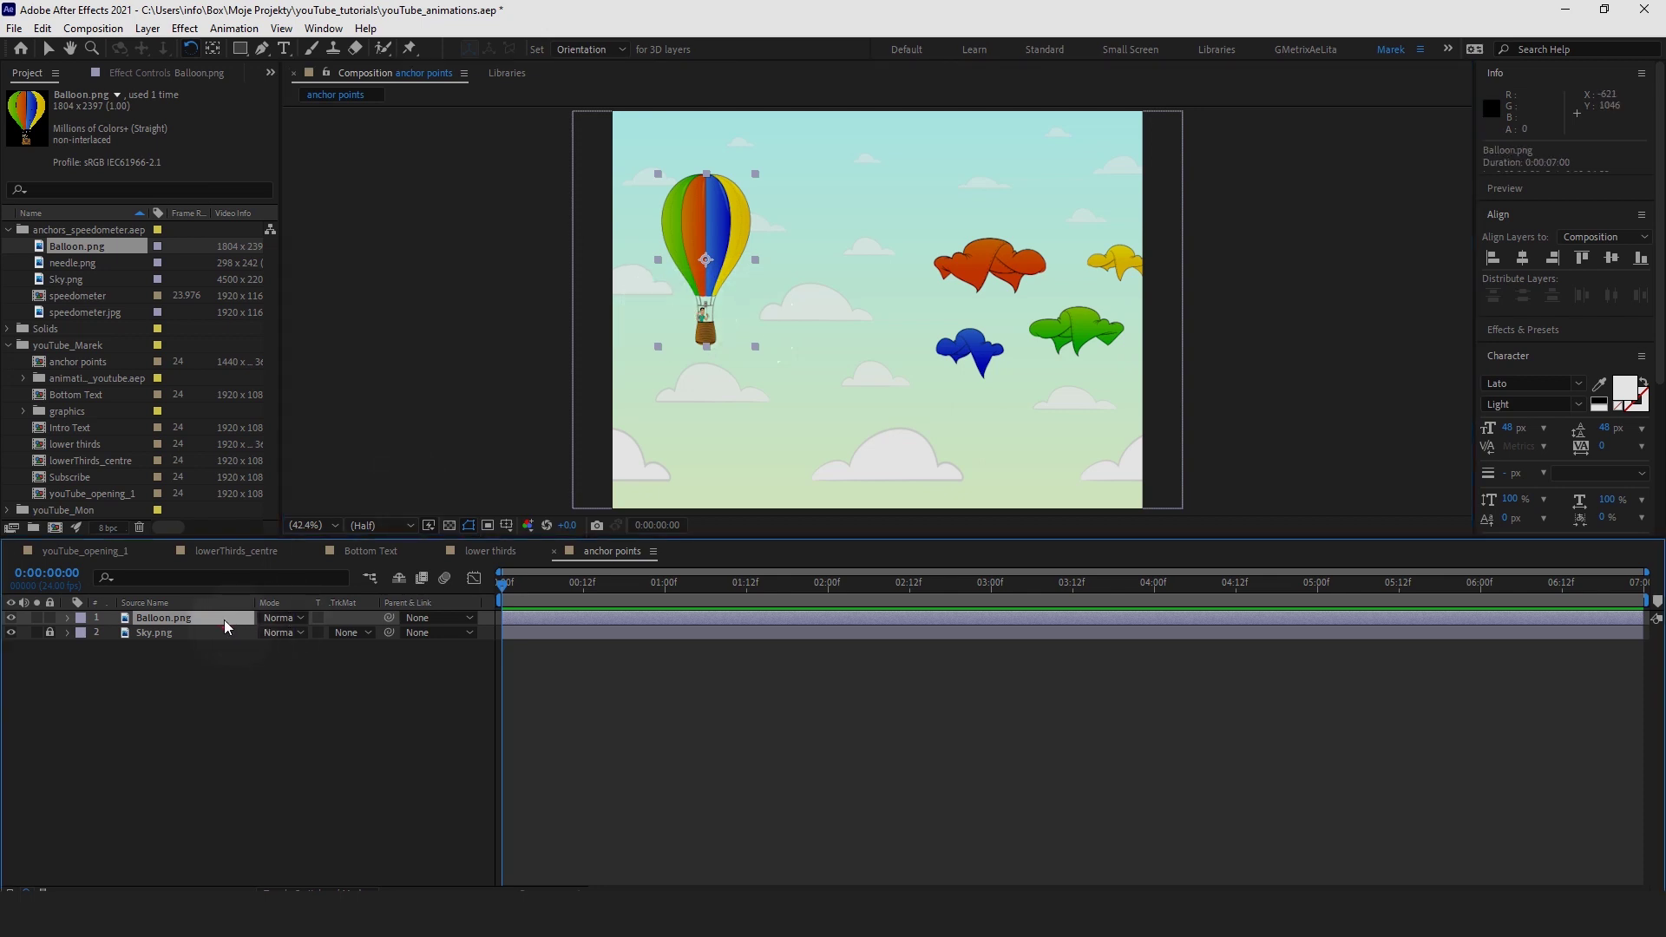
{"action": "key", "text": "r"}
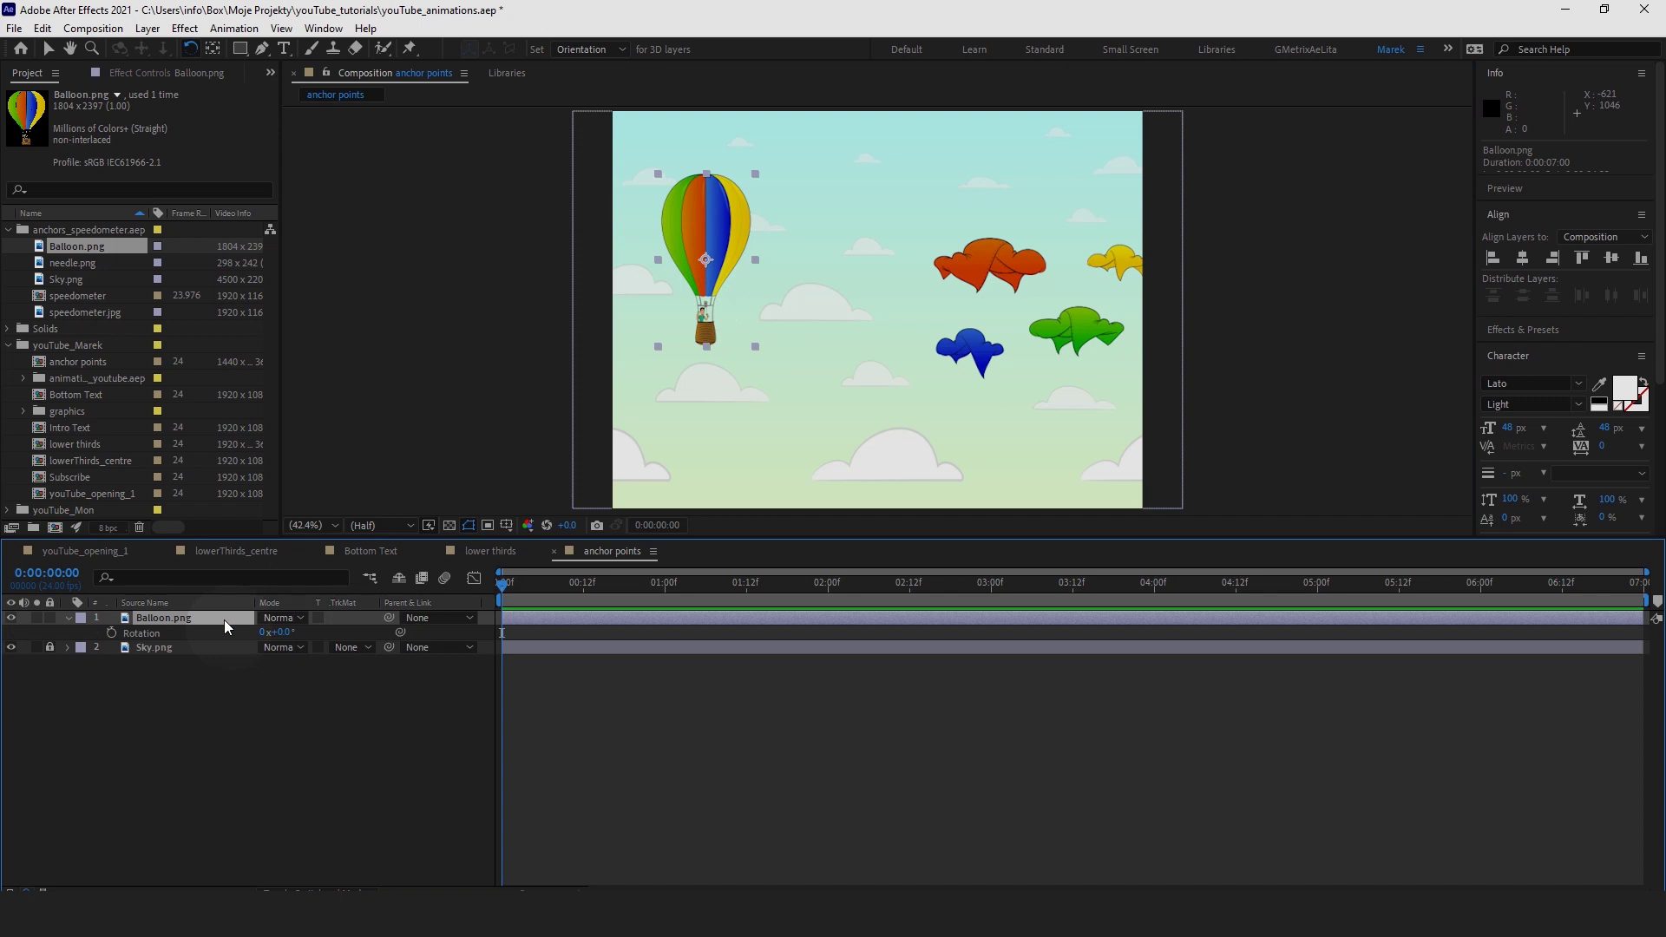
{"action": "left_click", "coordinate": [110, 633]}
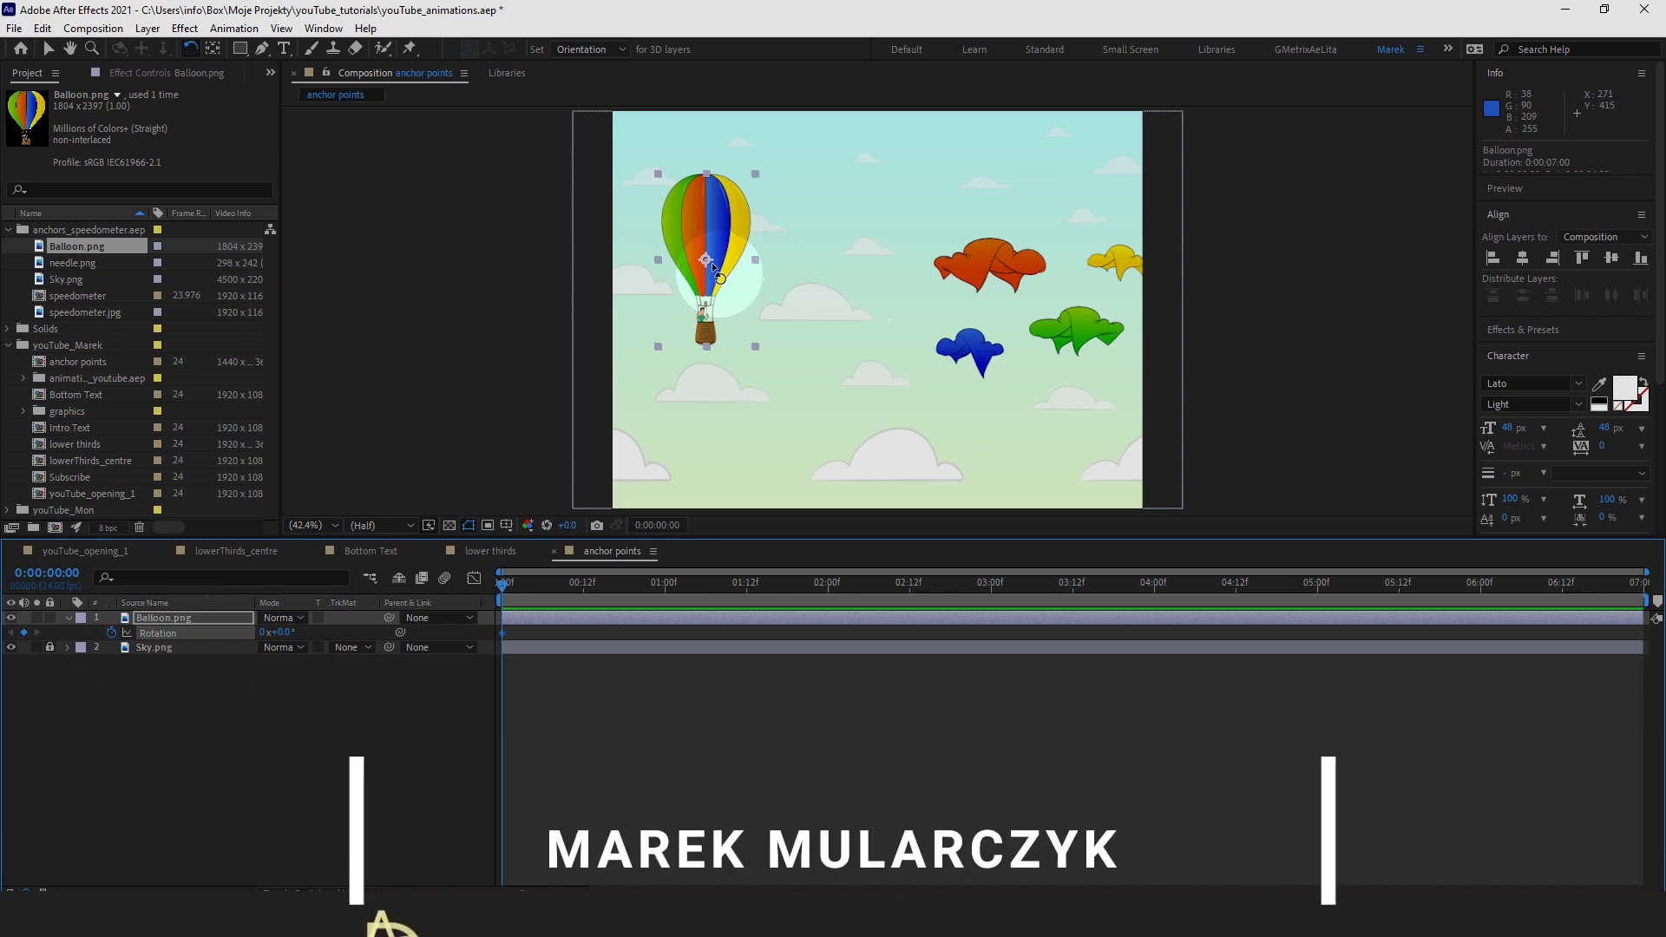
{"action": "left_click", "coordinate": [212, 50]}
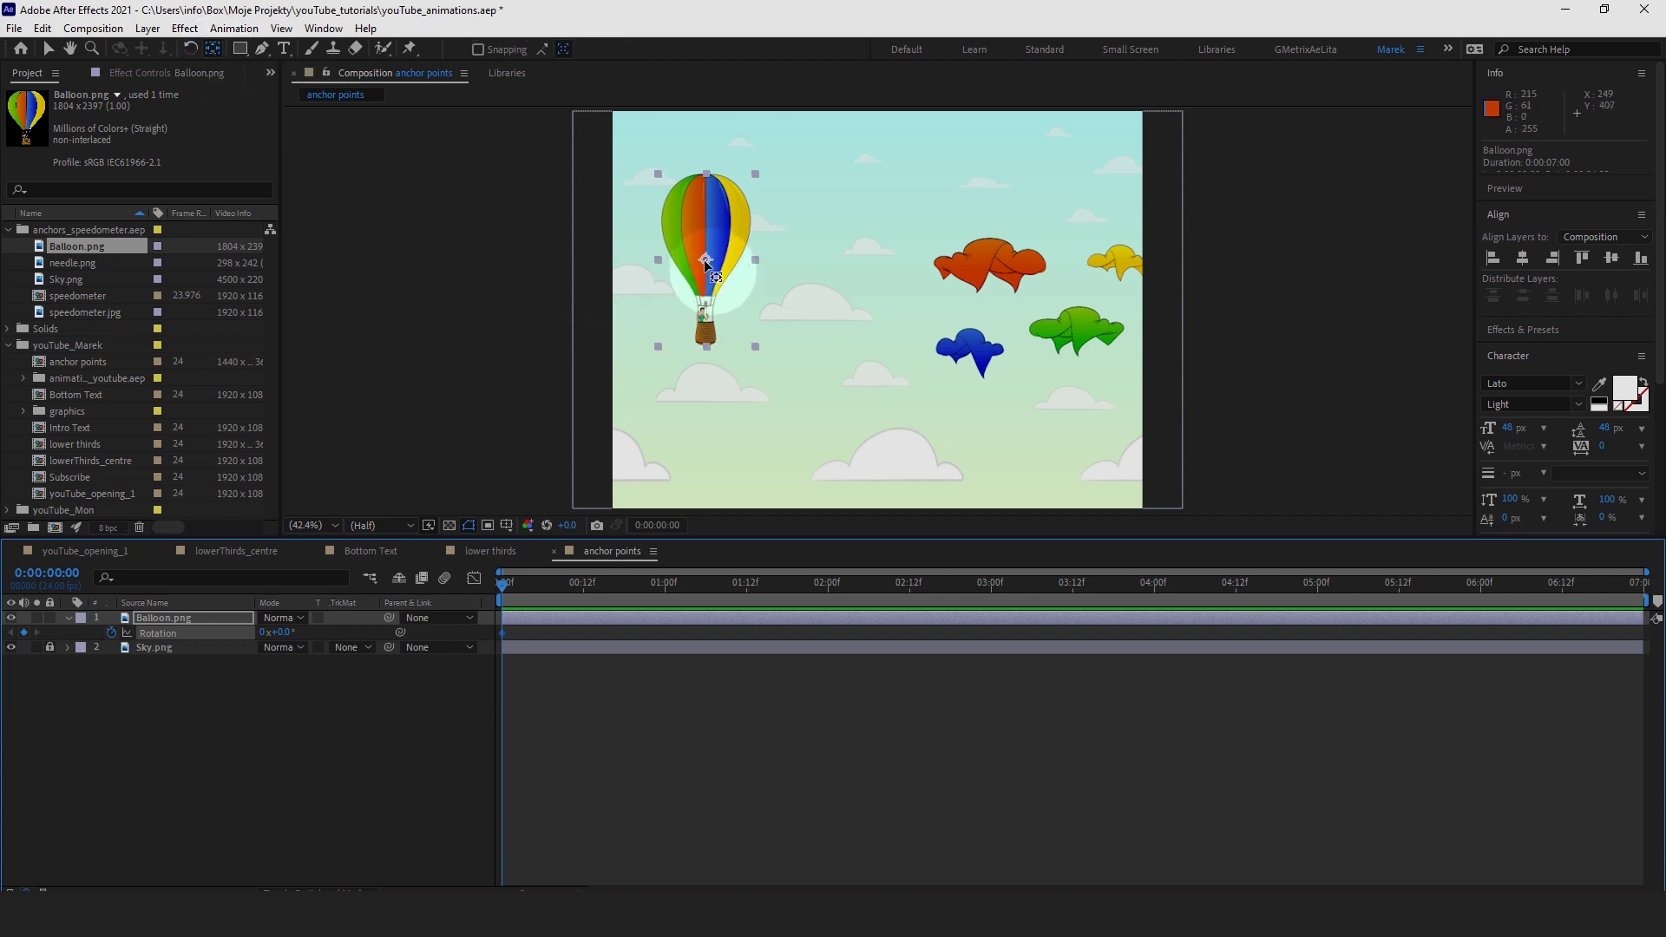
{"action": "left_click_drag", "start_coordinate": [706, 260], "coordinate": [704, 210]}
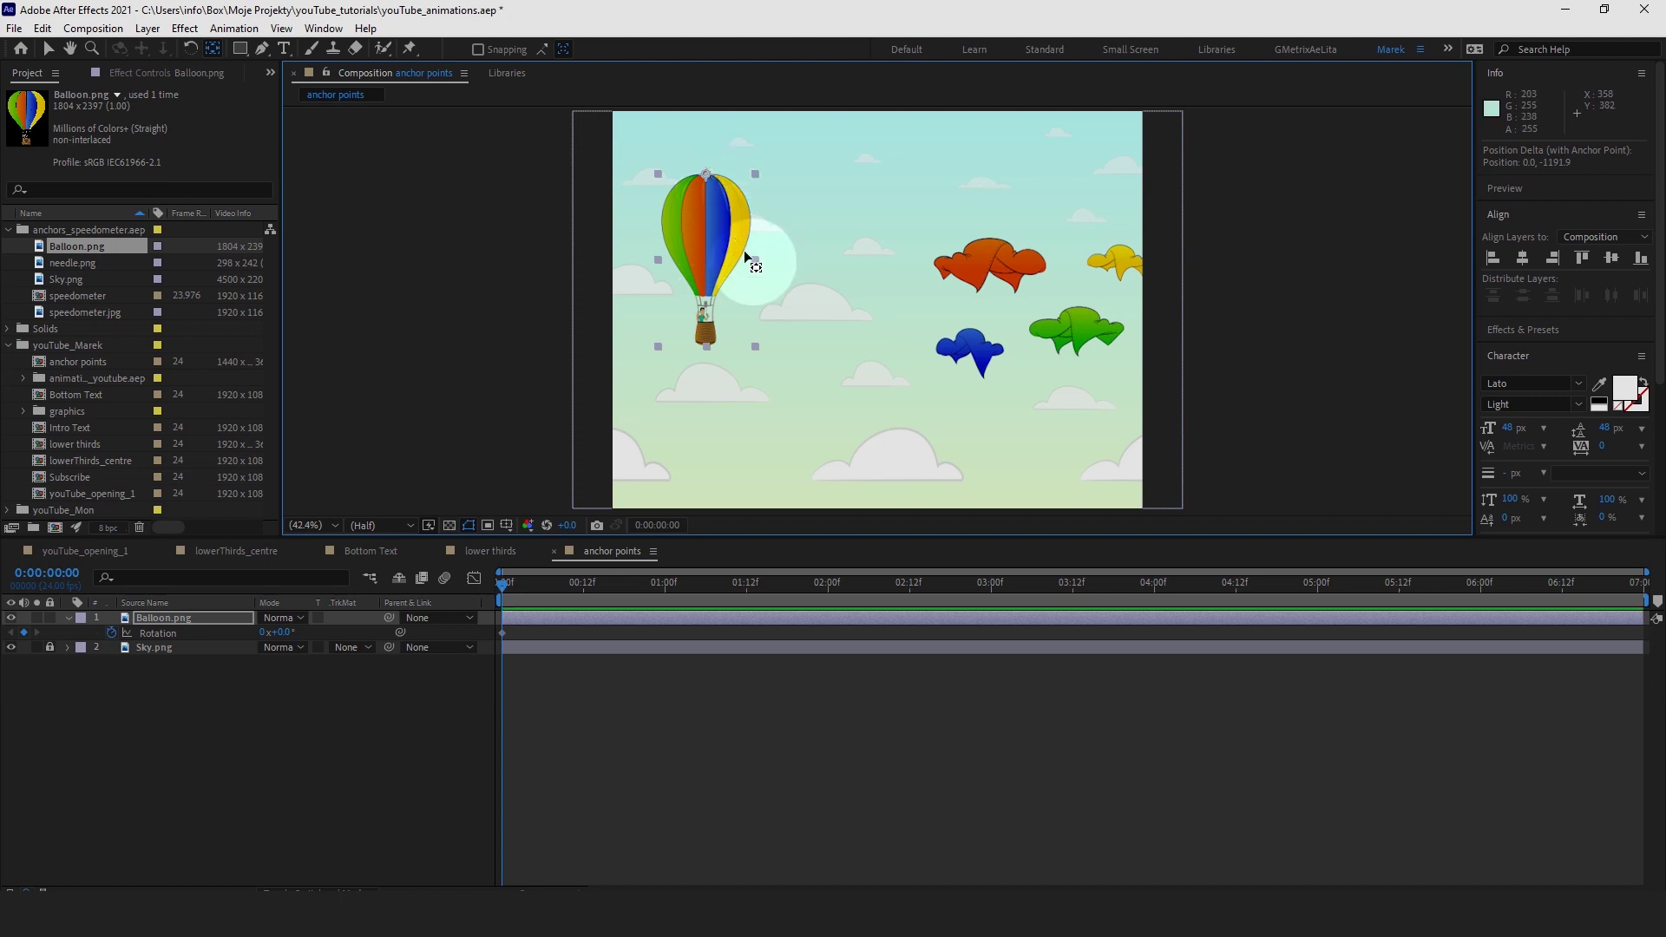
Keyframe the balloon's Rotation at 20.4°, -13.5°, 16.8° and -20.8° at 0, 1, 2 and 3 seconds.
{"action": "key", "text": "w"}
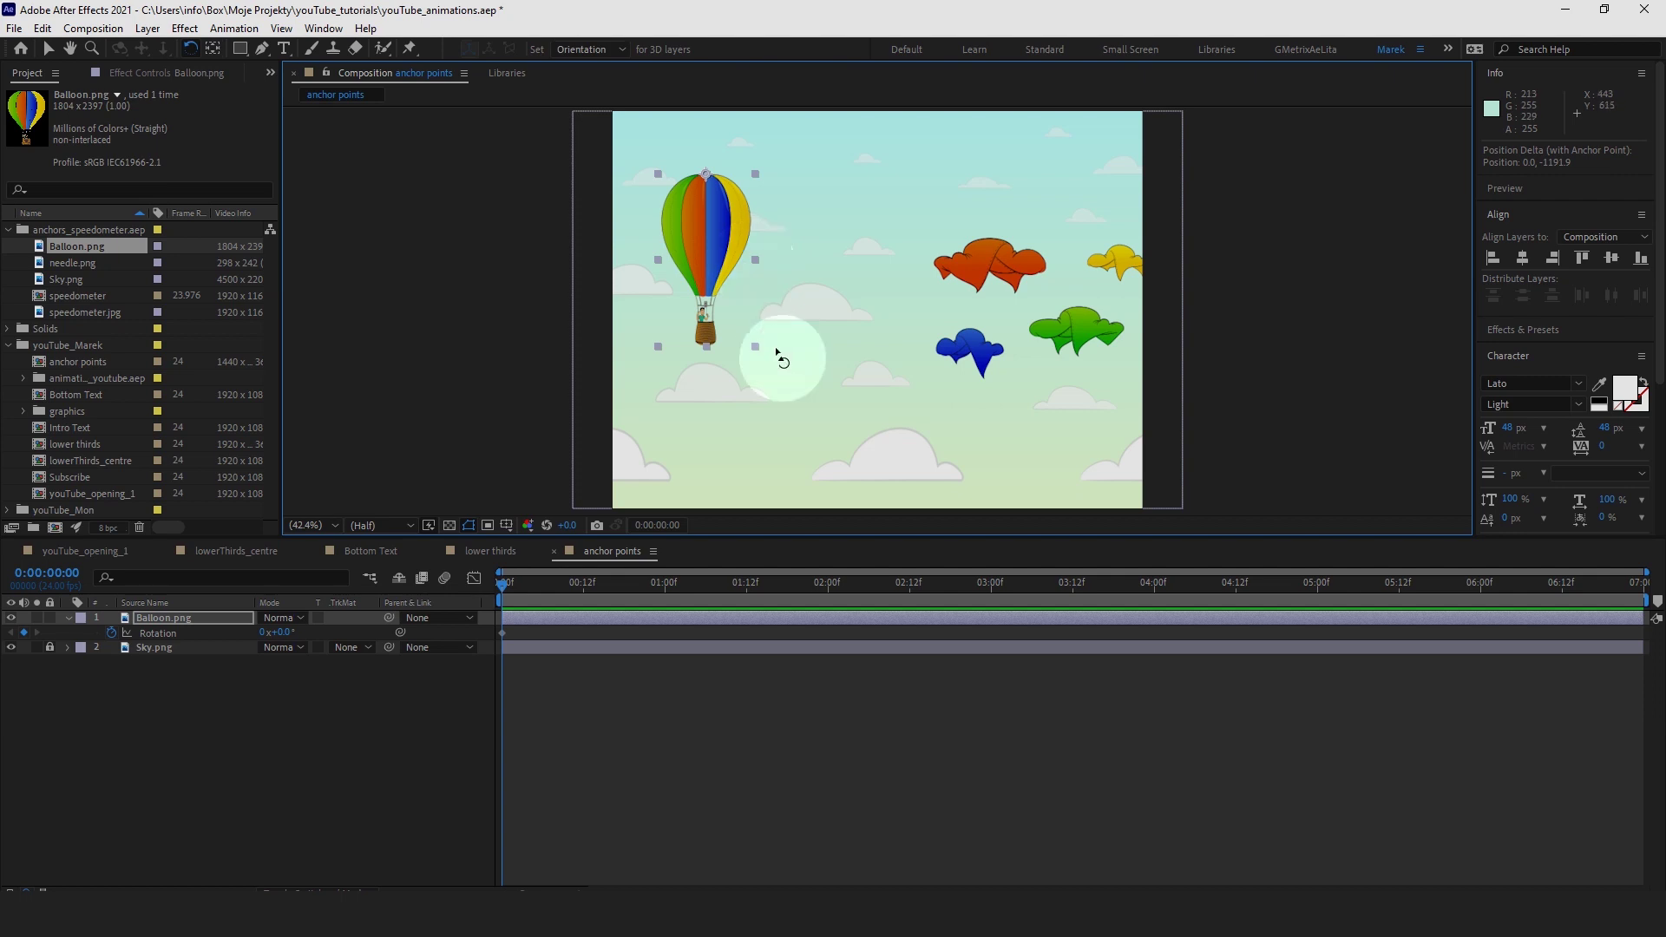
{"action": "left_click_drag", "start_coordinate": [701, 321], "coordinate": [662, 290]}
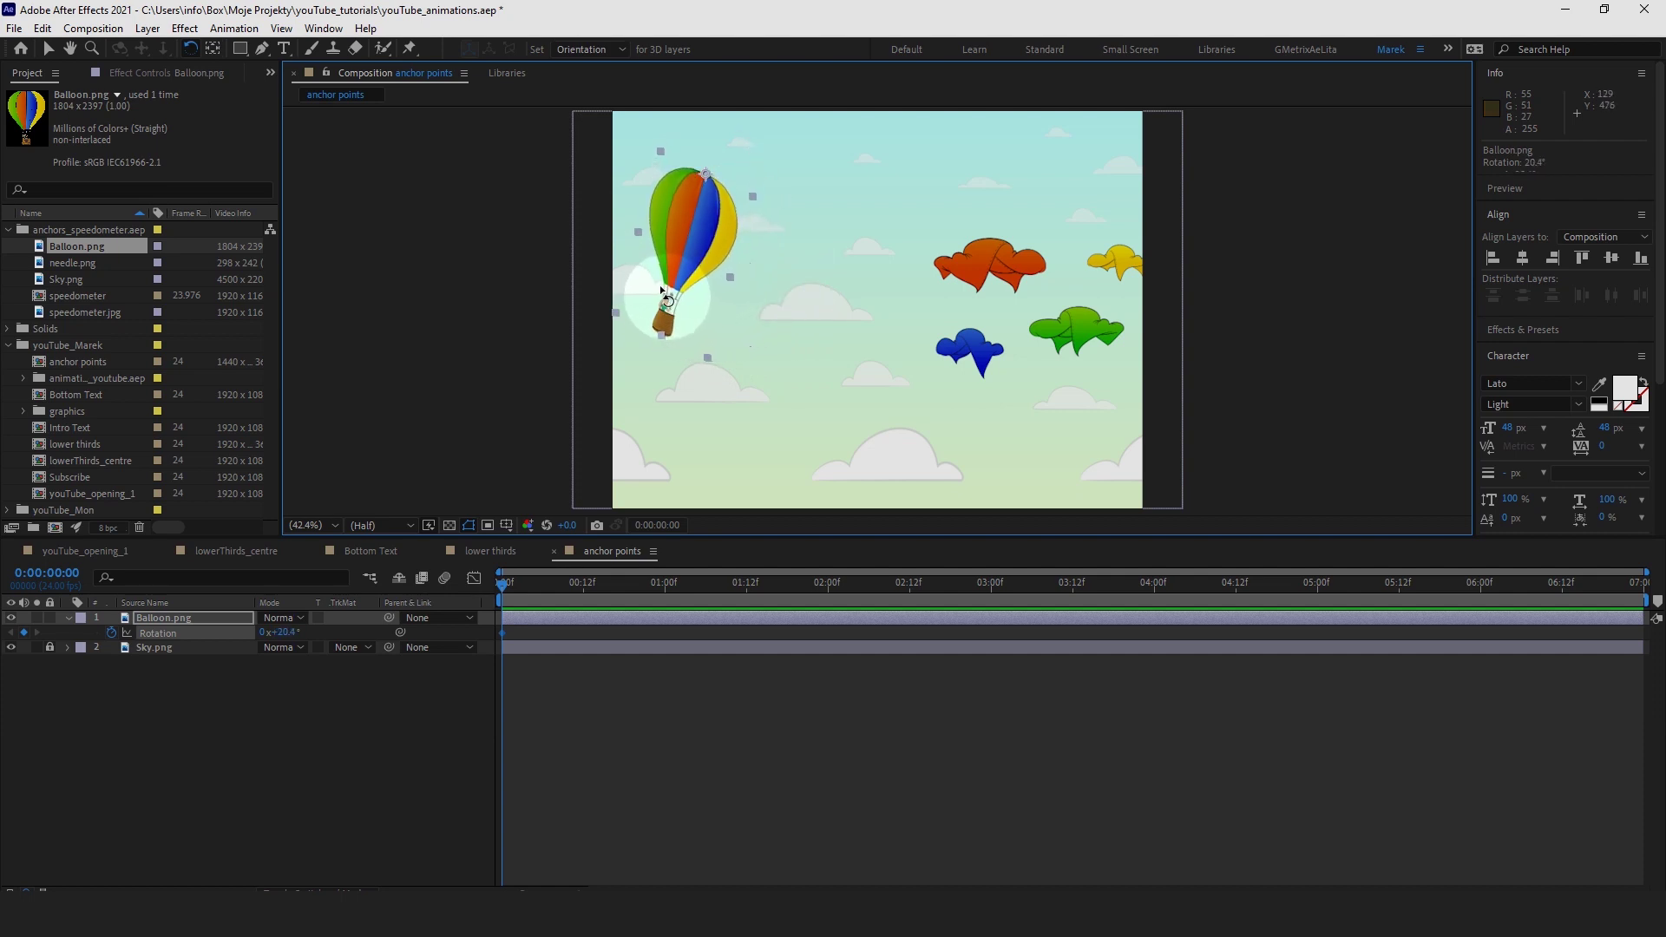
{"action": "left_click", "coordinate": [529, 583]}
{"action": "left_click_drag", "start_coordinate": [560, 580], "coordinate": [664, 583]}
{"action": "left_click_drag", "start_coordinate": [699, 279], "coordinate": [763, 279]}
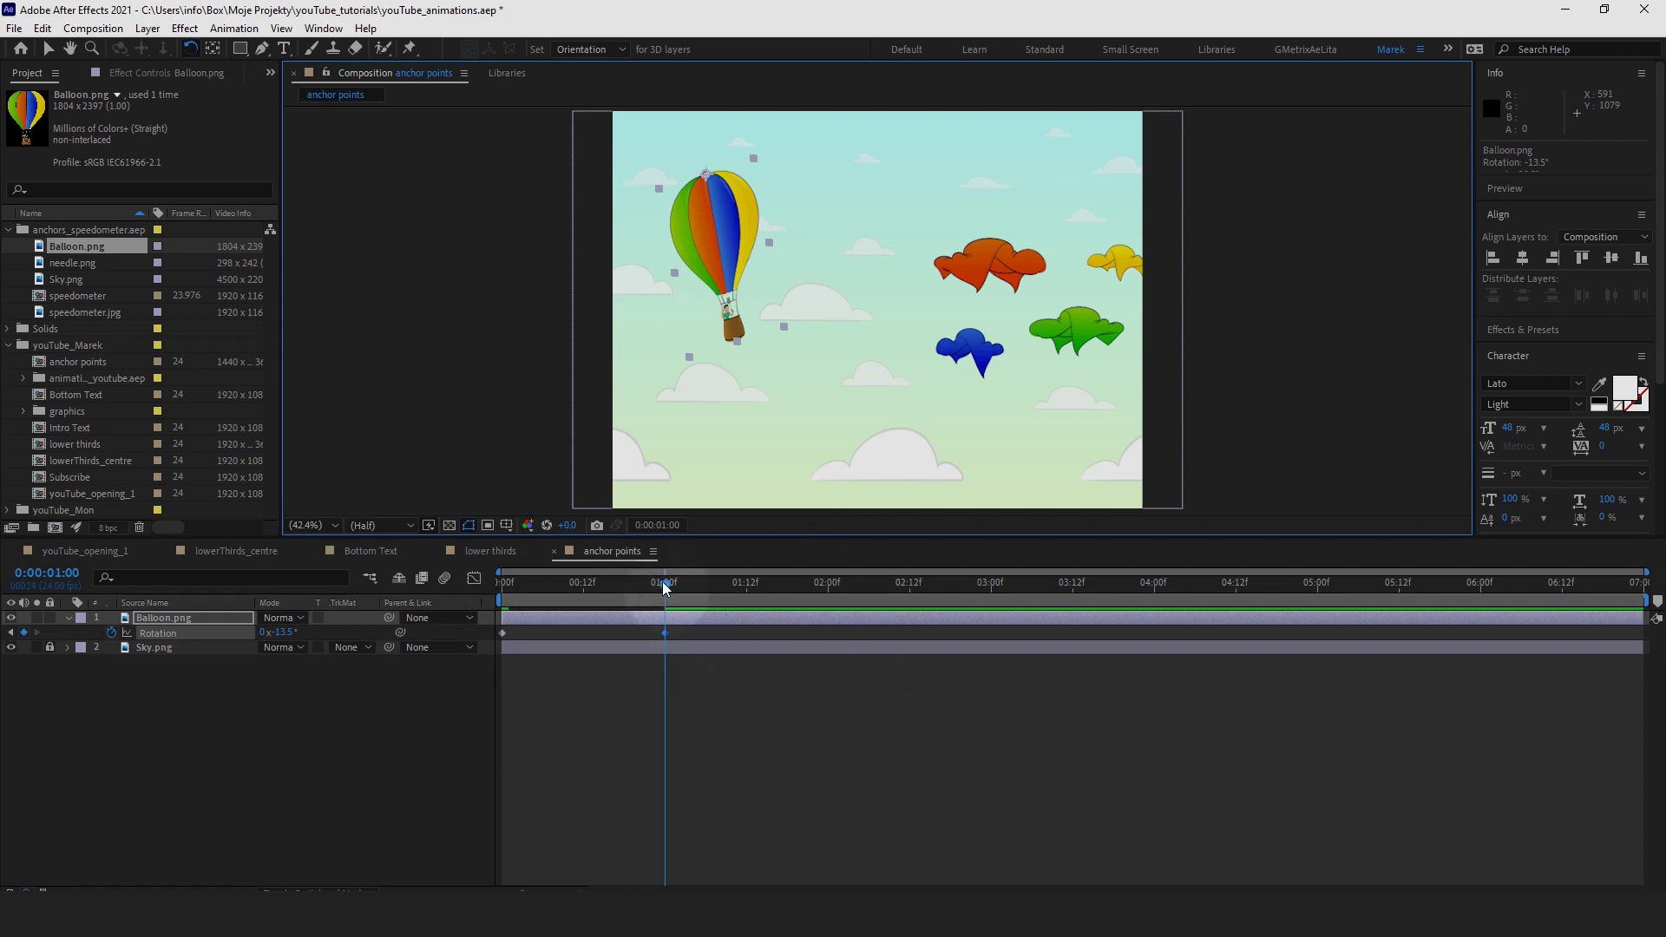
{"action": "left_click_drag", "start_coordinate": [664, 583], "coordinate": [826, 583]}
{"action": "left_click_drag", "start_coordinate": [751, 330], "coordinate": [668, 399]}
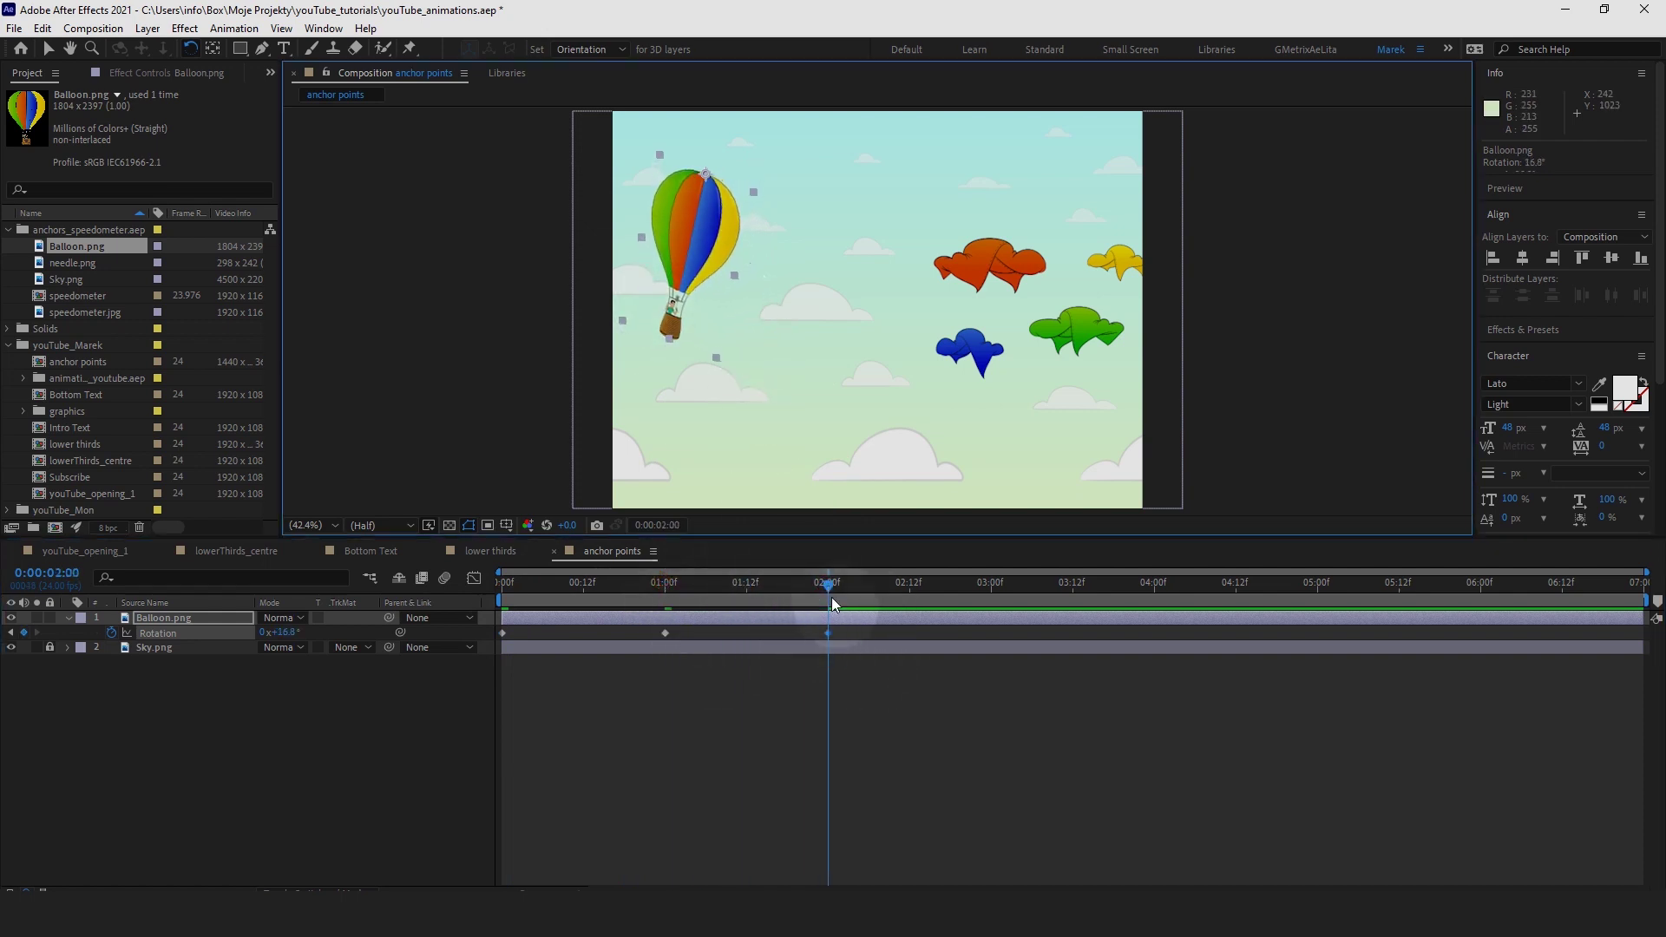
{"action": "left_click_drag", "start_coordinate": [828, 583], "coordinate": [991, 583]}
{"action": "left_click_drag", "start_coordinate": [784, 402], "coordinate": [739, 312]}
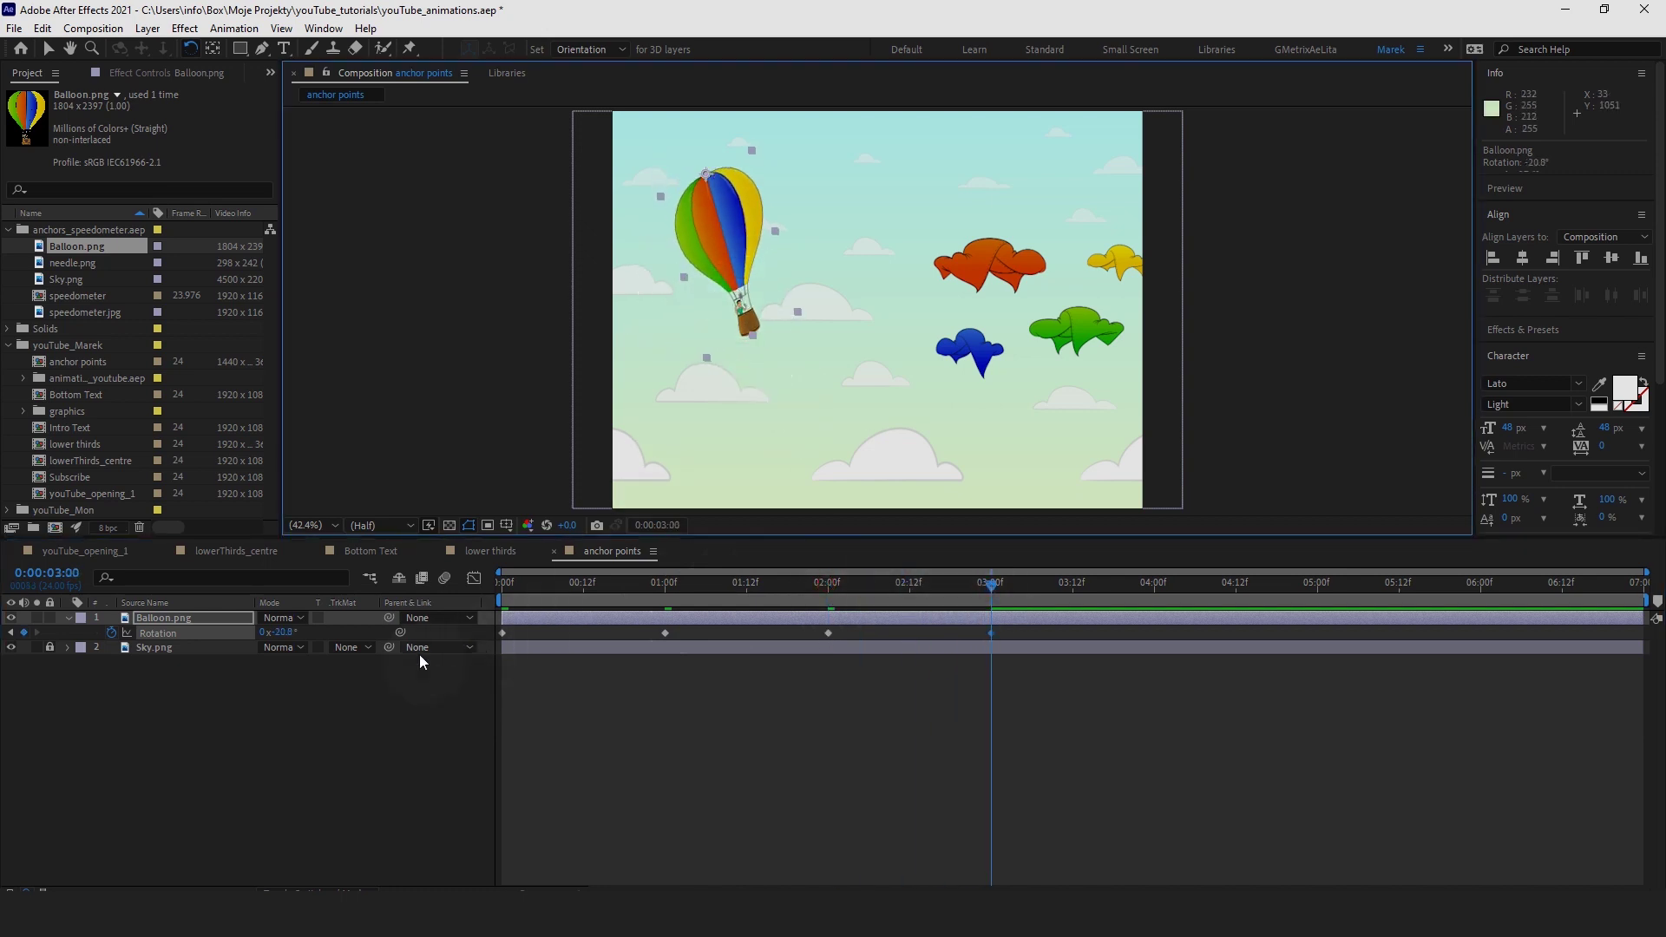
Keyframe the balloon's Position from off-frame left at 0 s to the right of the sky at 3 s.
{"action": "left_click", "coordinate": [189, 618]}
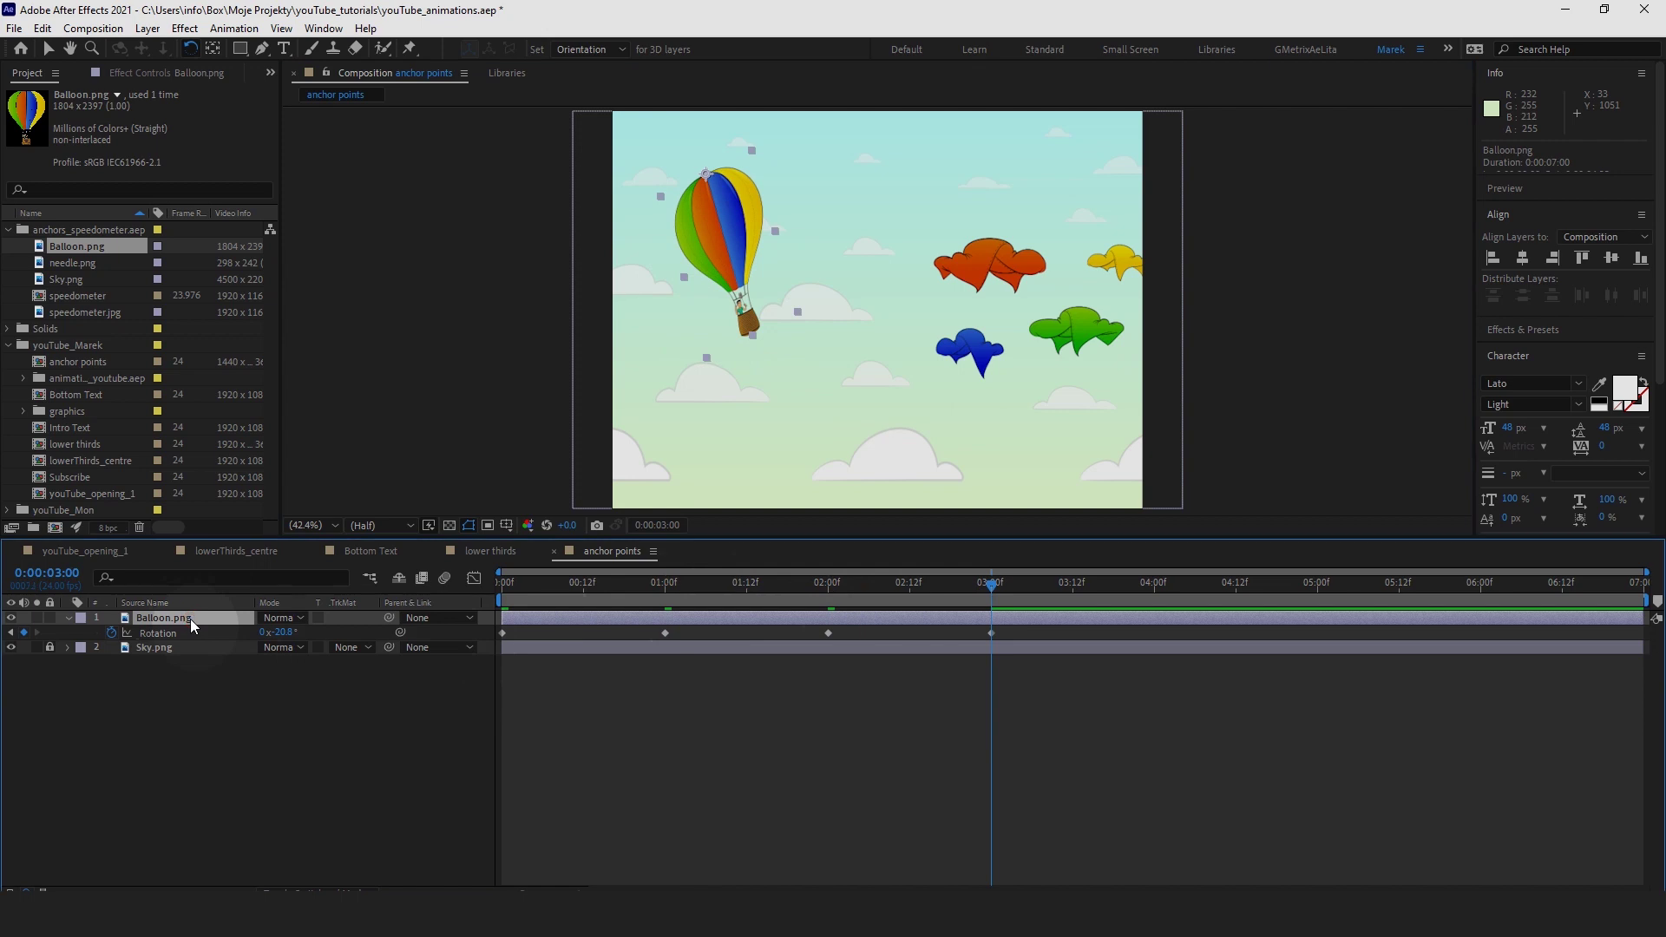
{"action": "key", "text": "shift+p"}
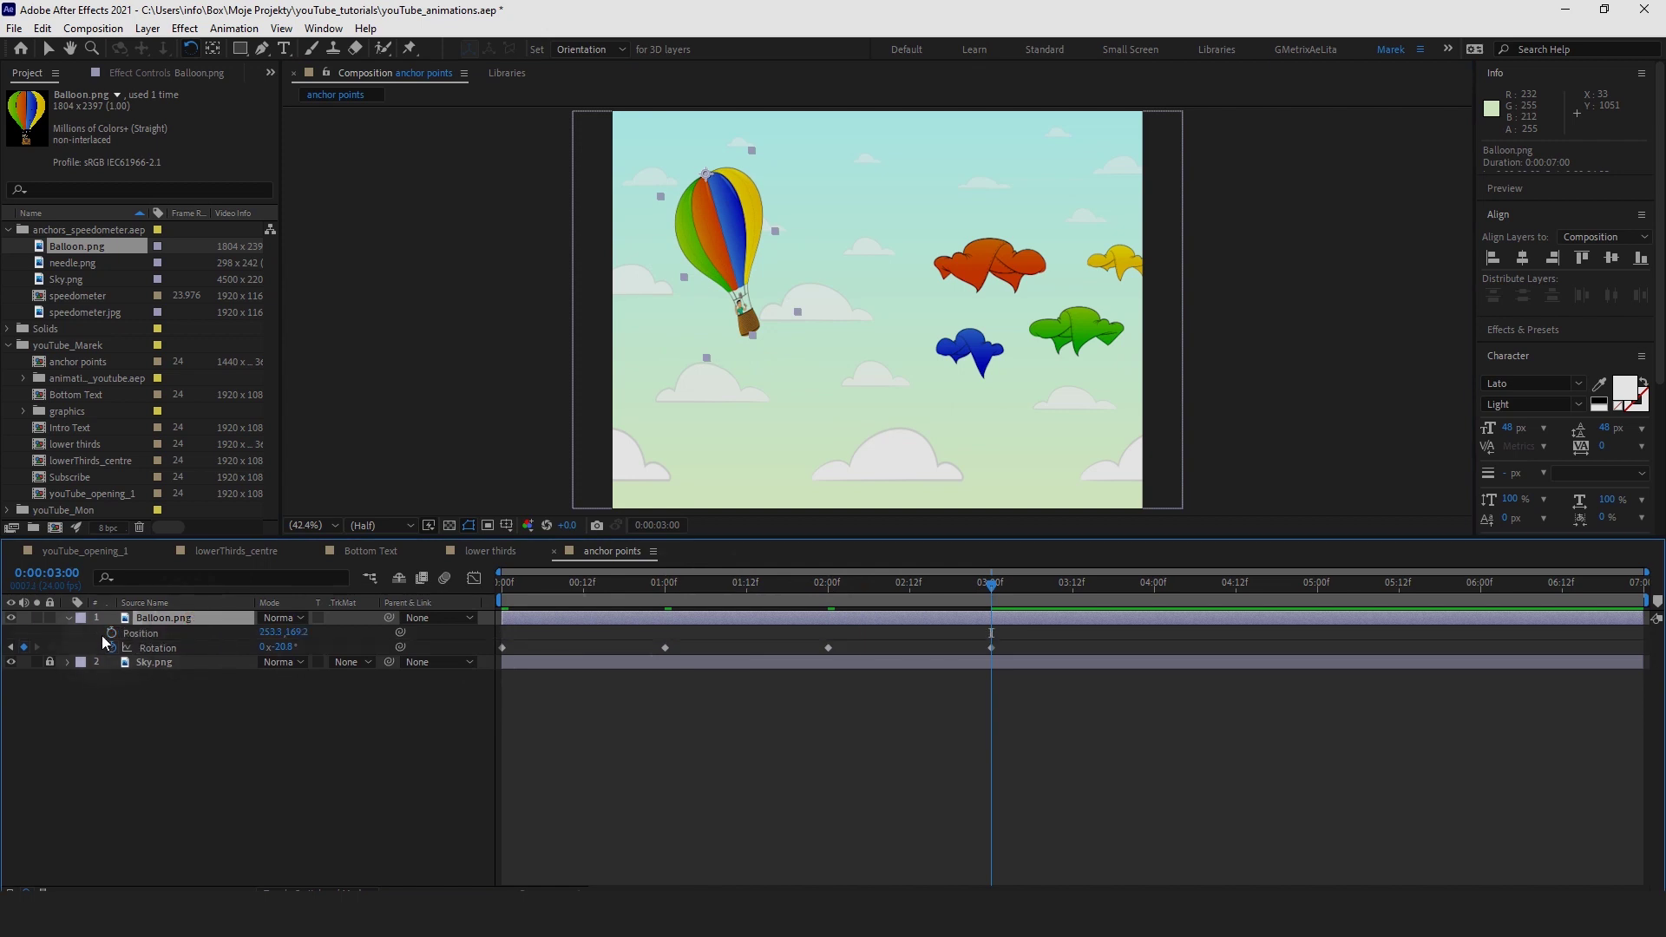
{"action": "key", "text": "Home"}
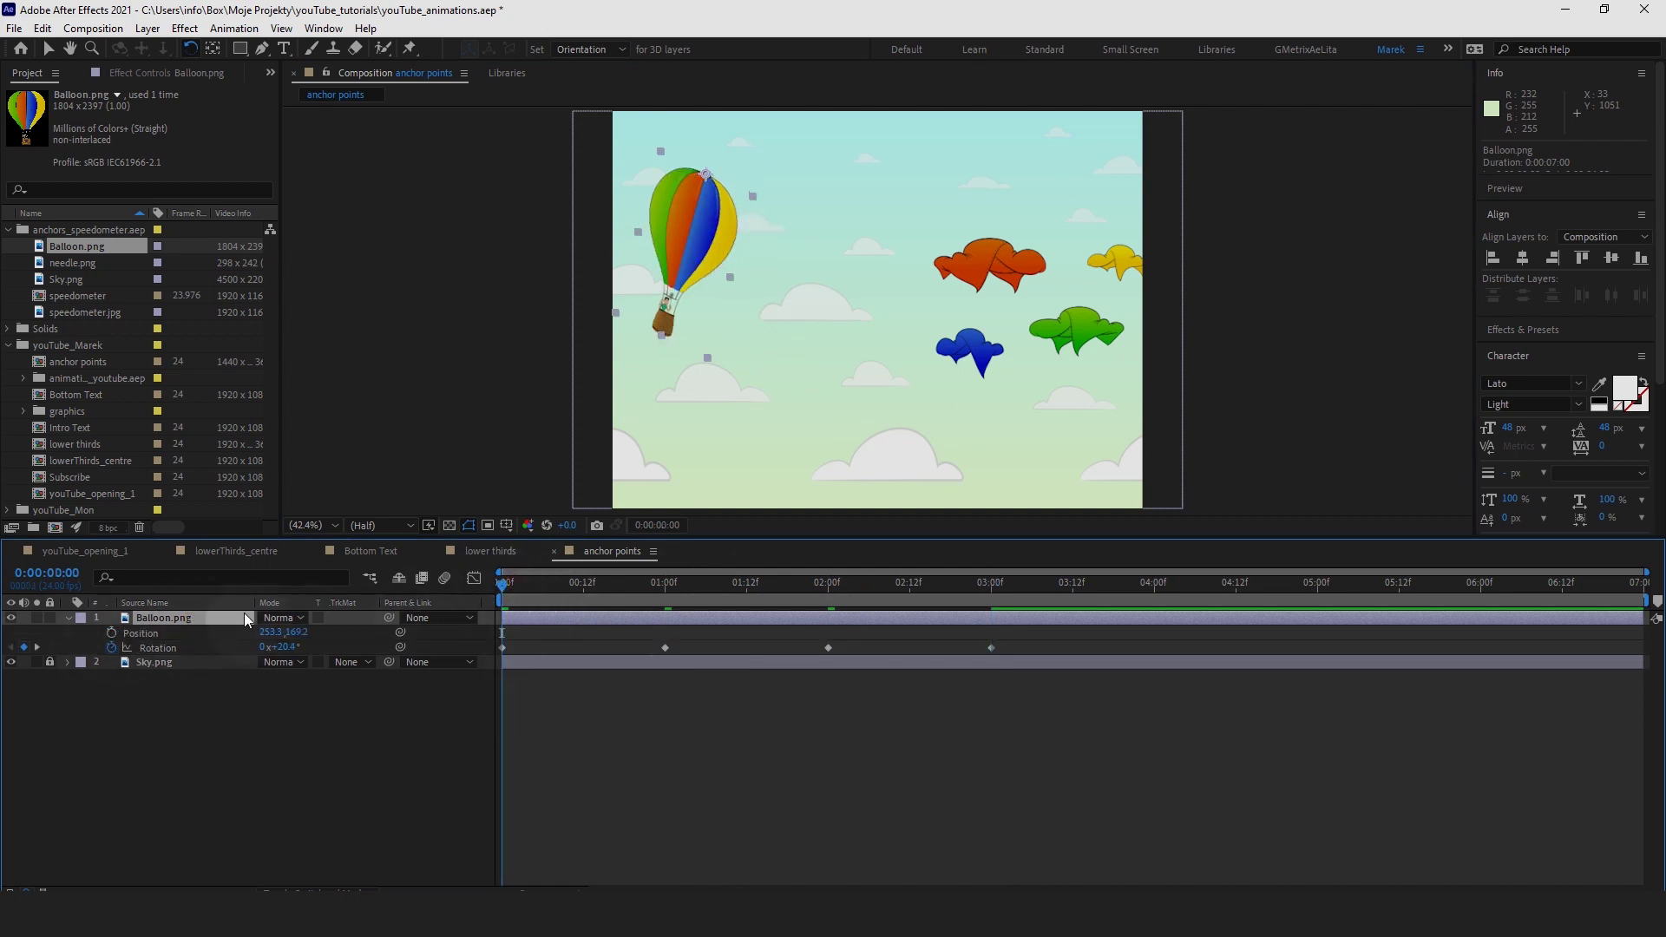
{"action": "left_click", "coordinate": [111, 632]}
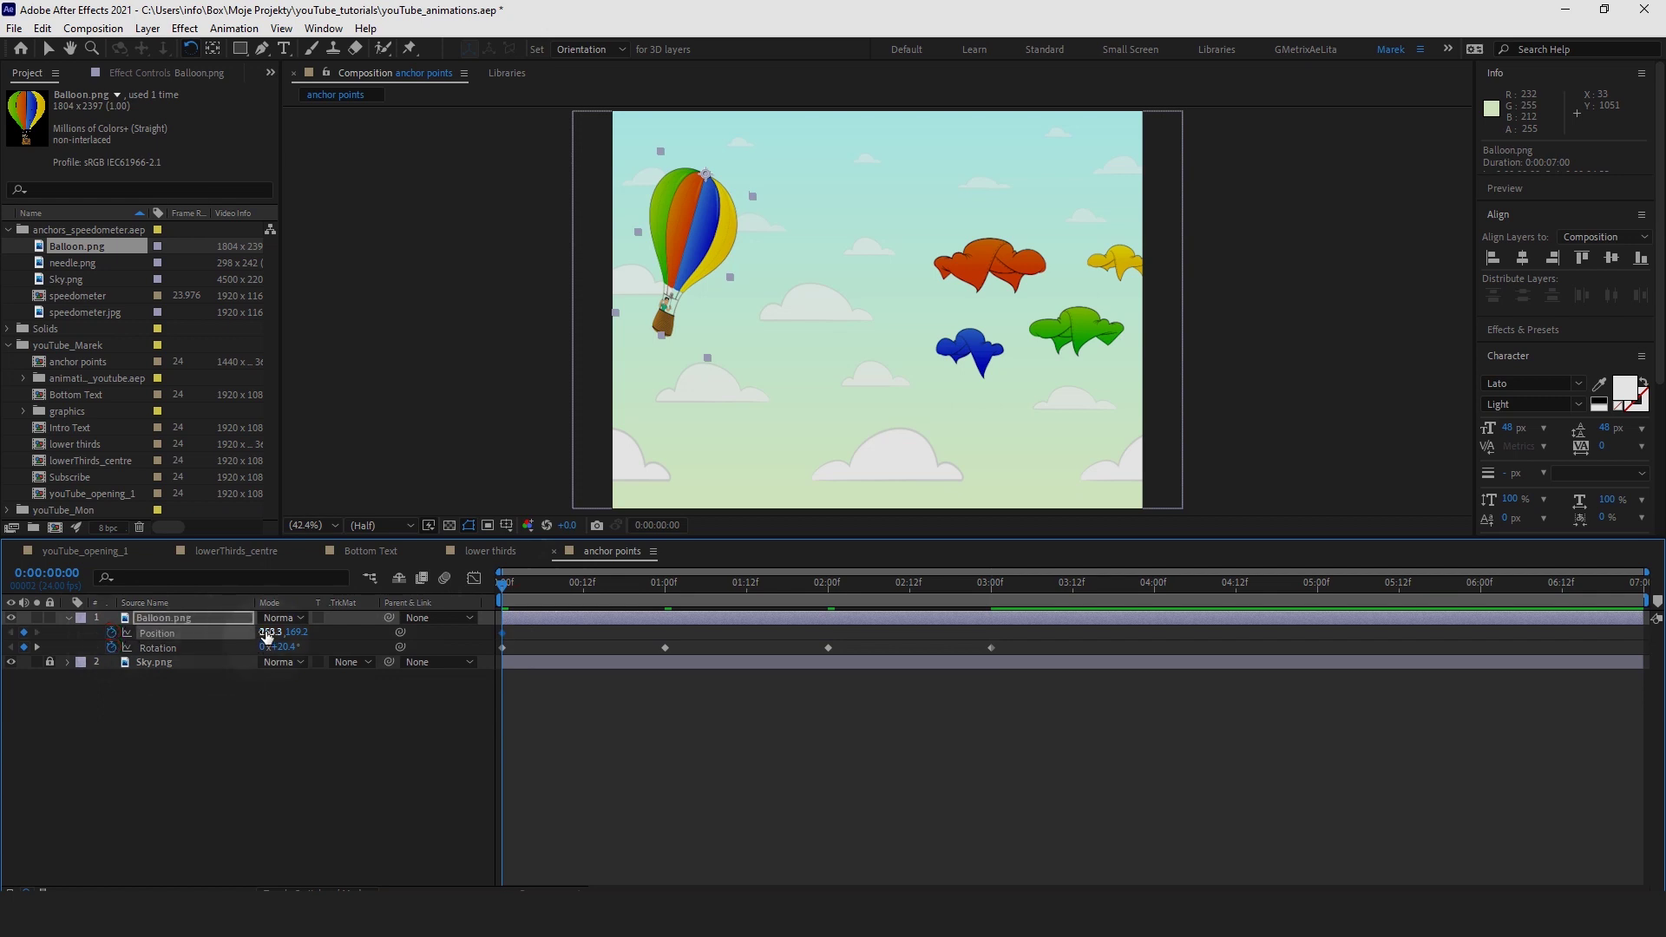
{"action": "left_click_drag", "start_coordinate": [266, 636], "coordinate": [5, 636]}
{"action": "left_click_drag", "start_coordinate": [271, 633], "coordinate": [213, 632]}
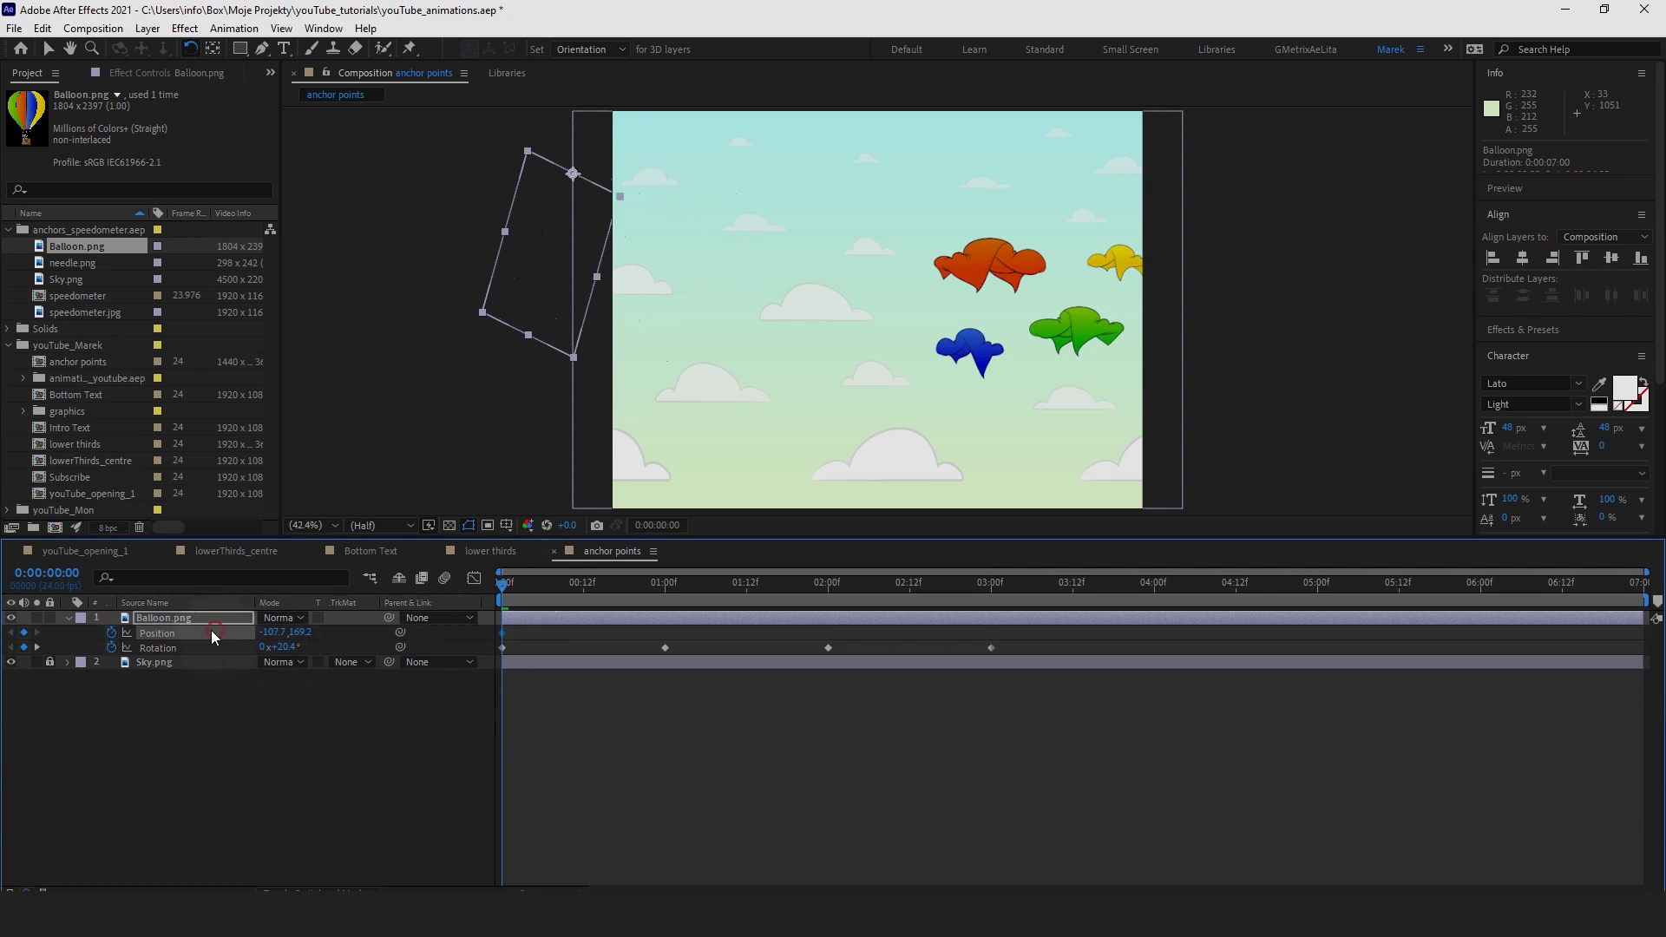
{"action": "left_click", "coordinate": [992, 586]}
{"action": "left_click", "coordinate": [276, 631]}
{"action": "left_click_drag", "start_coordinate": [276, 632], "coordinate": [941, 654]}
Preview the balloon animation, then scrub back through its swing.
{"action": "key", "text": "space"}
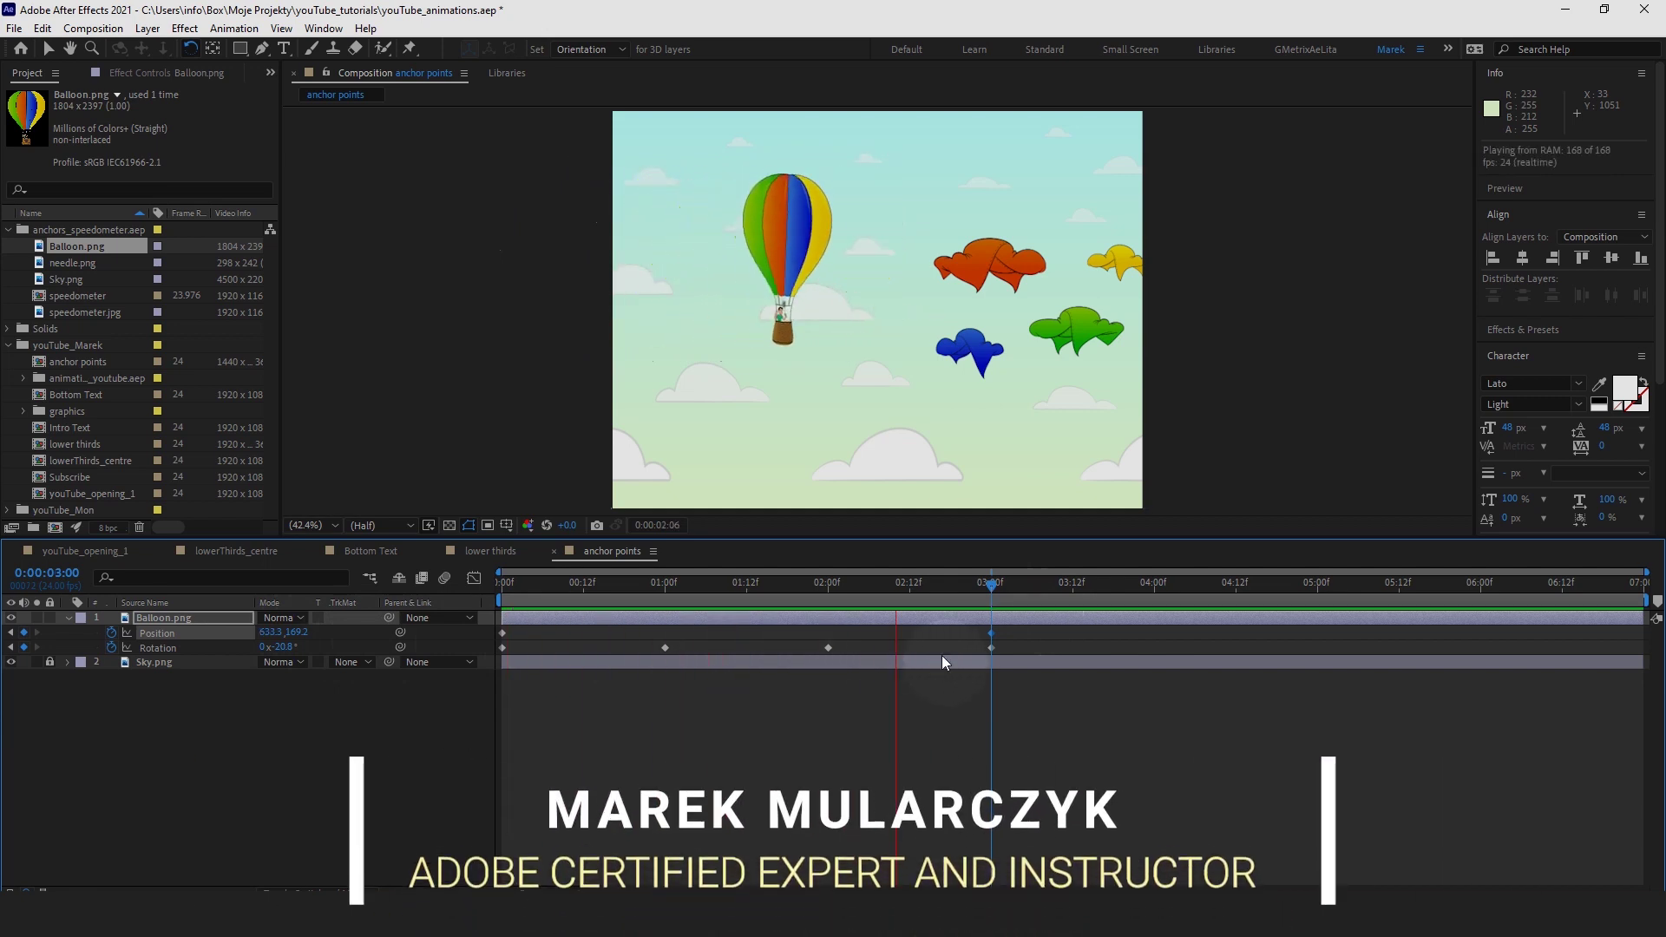
{"action": "key", "text": "space"}
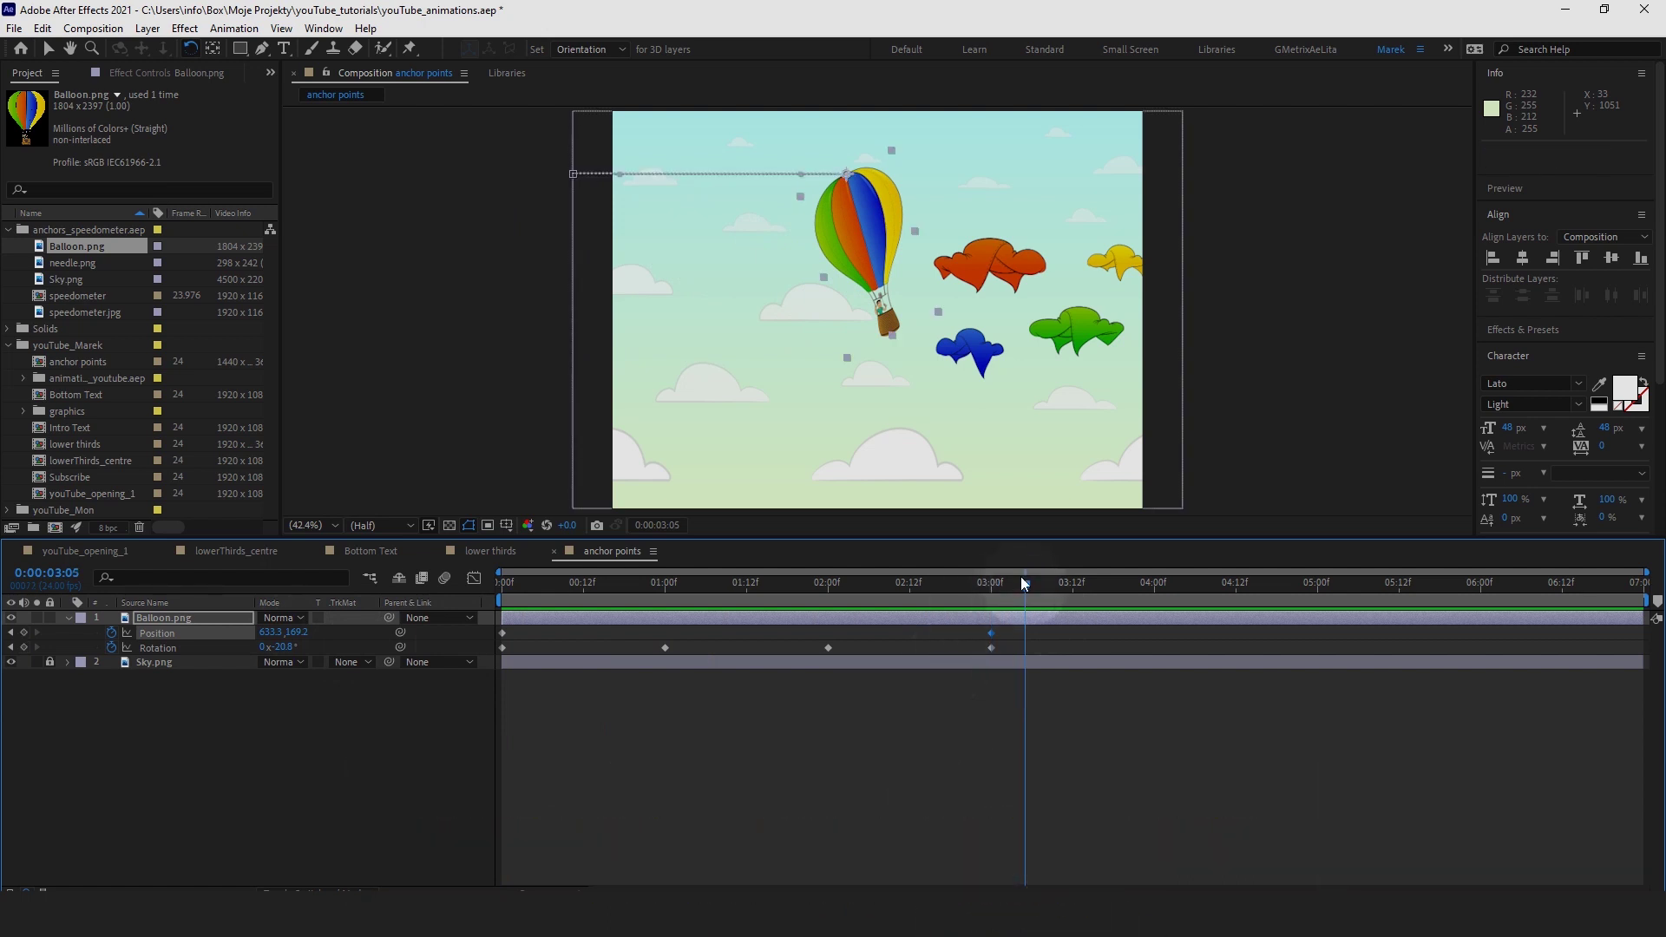
{"action": "left_click_drag", "start_coordinate": [1027, 583], "coordinate": [746, 599]}
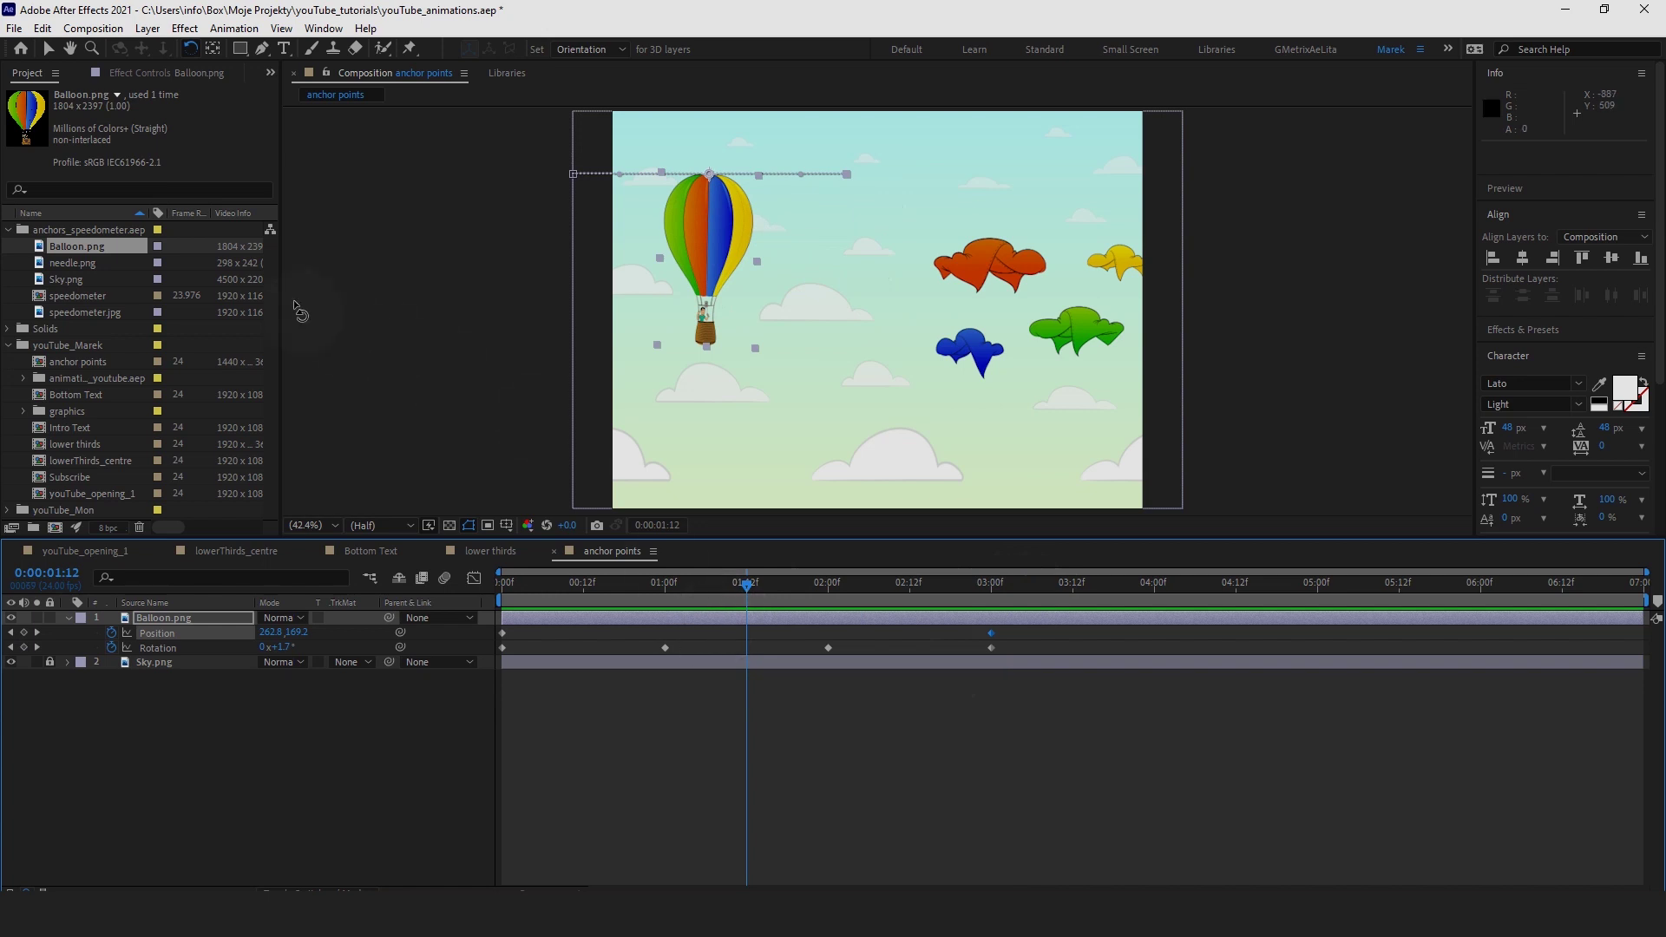
Open the speedometer composition and select the needle.png layer.
{"action": "double_click", "coordinate": [73, 295]}
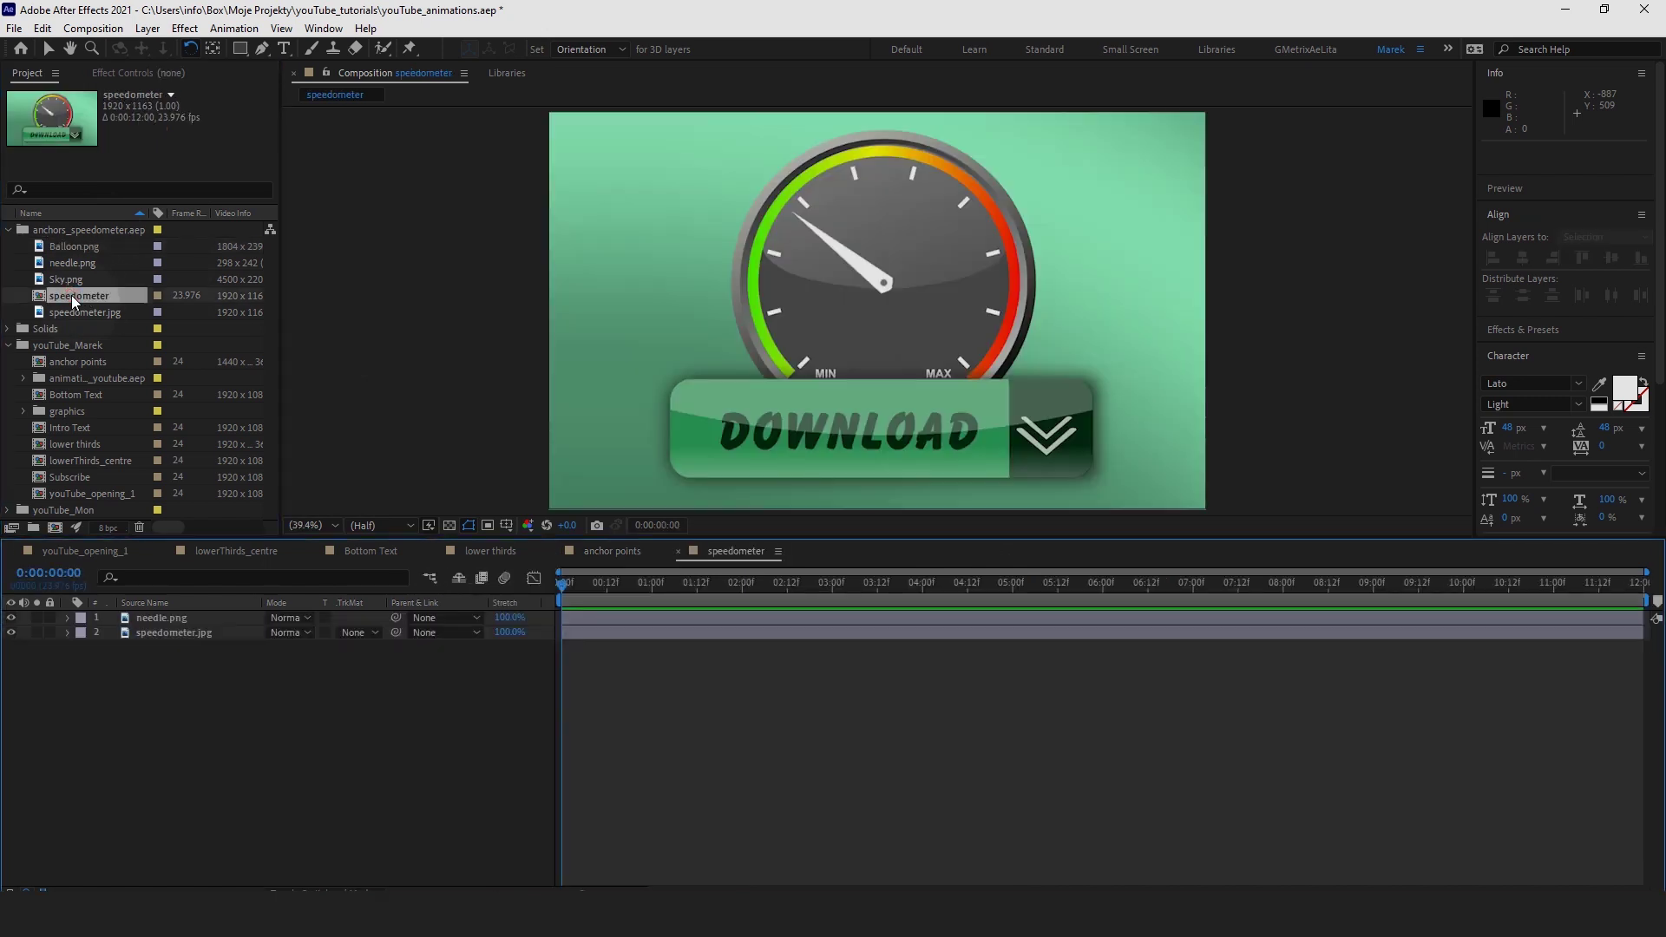
{"action": "left_click", "coordinate": [850, 277]}
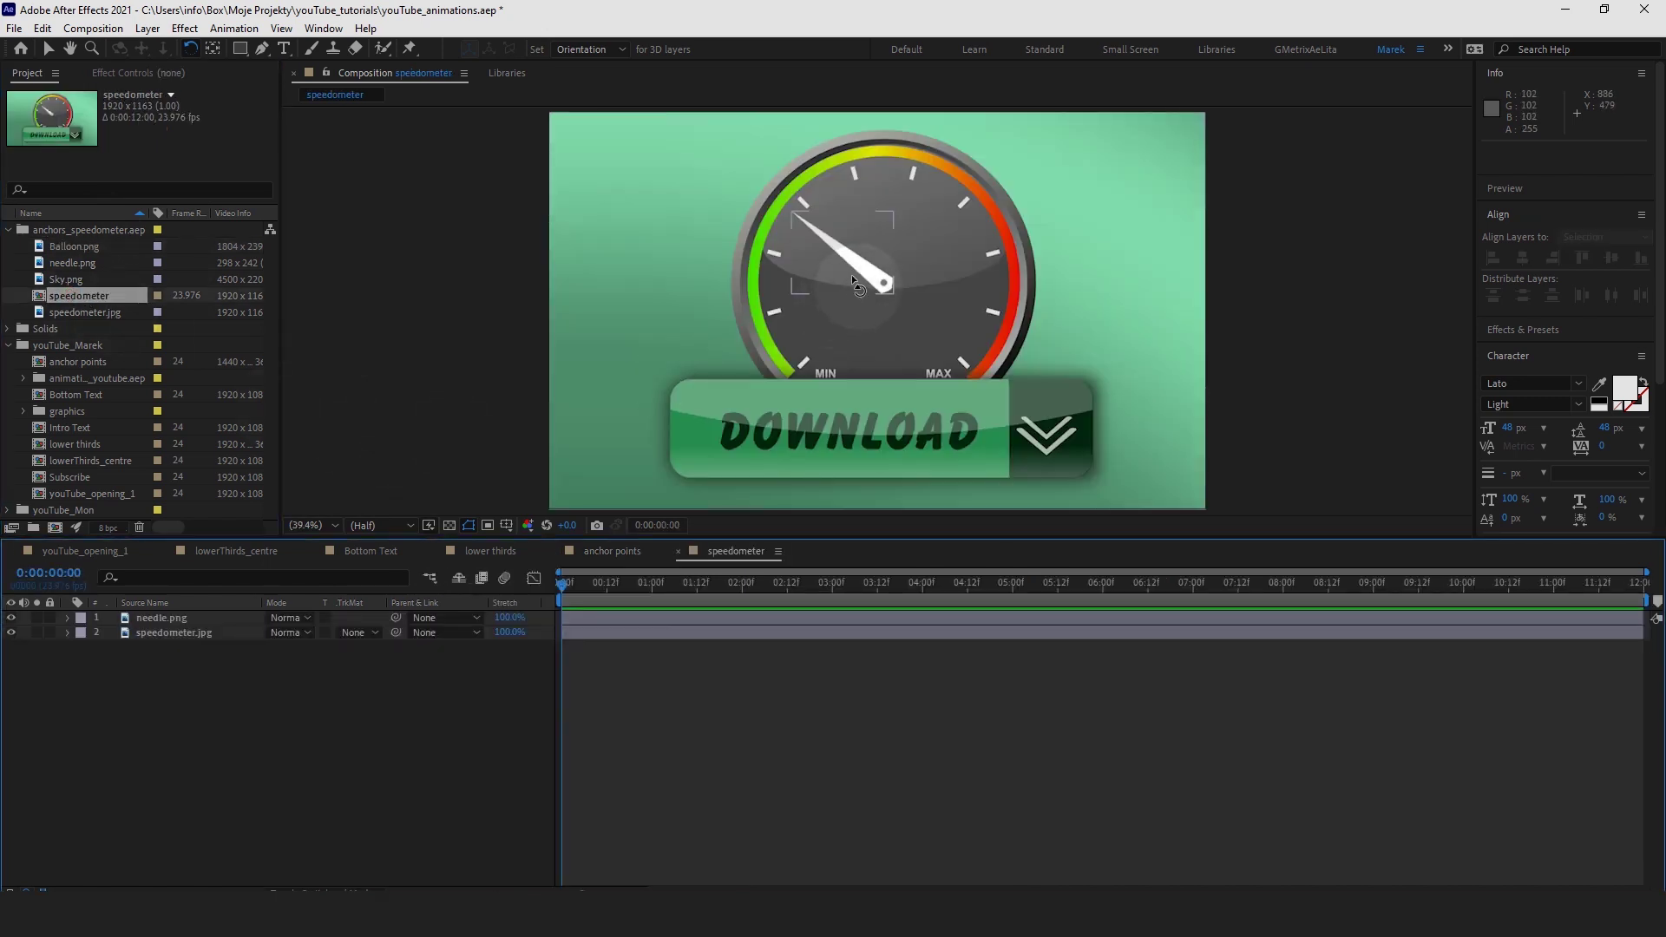
{"action": "key", "text": "v"}
{"action": "left_click", "coordinate": [873, 276]}
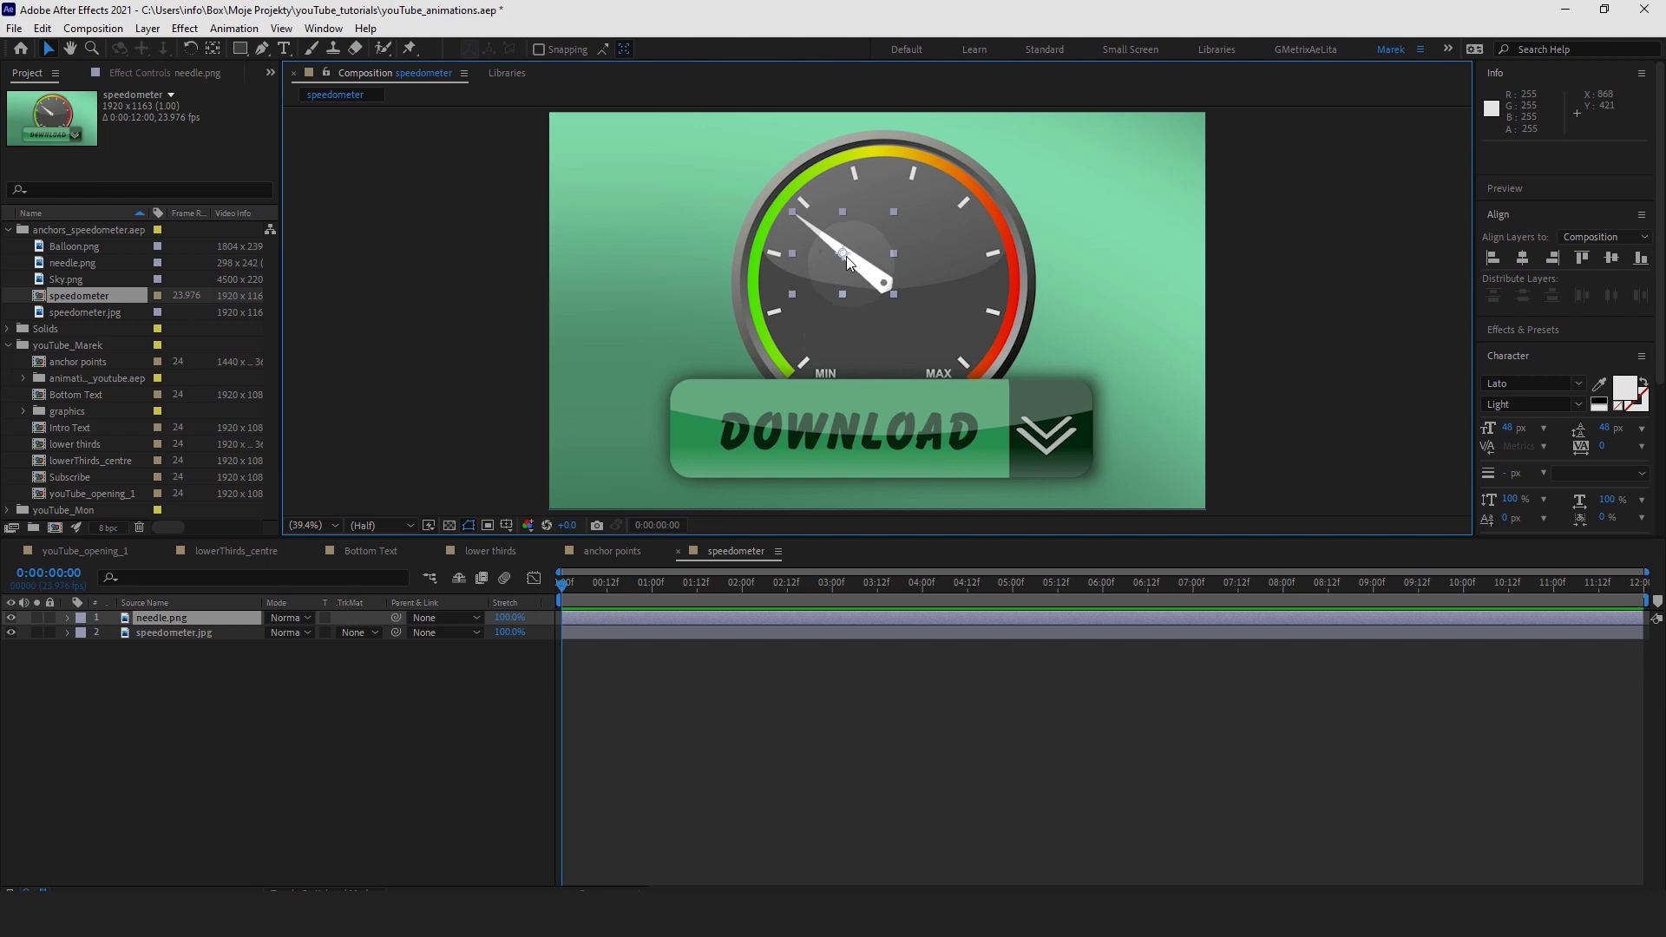
Move needle.png's anchor point onto its round pivot hub, then fit the composition in view.
{"action": "key", "text": "y"}
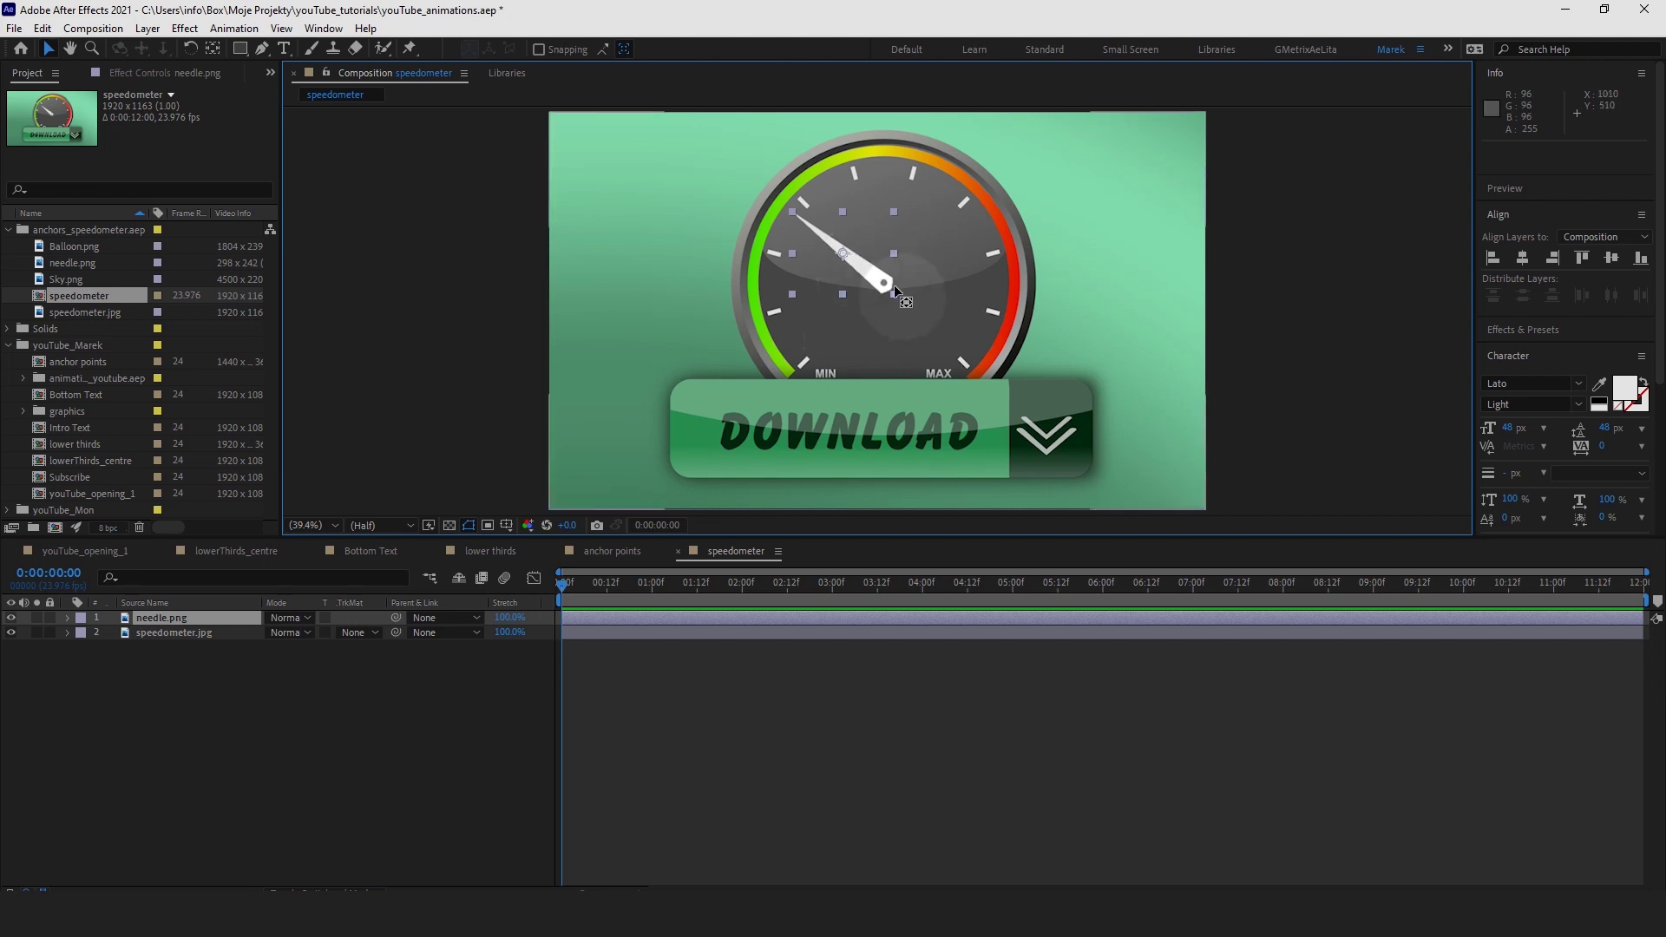
{"action": "scroll", "coordinate": [860, 264], "scroll_direction": "up", "scroll_amount": 3}
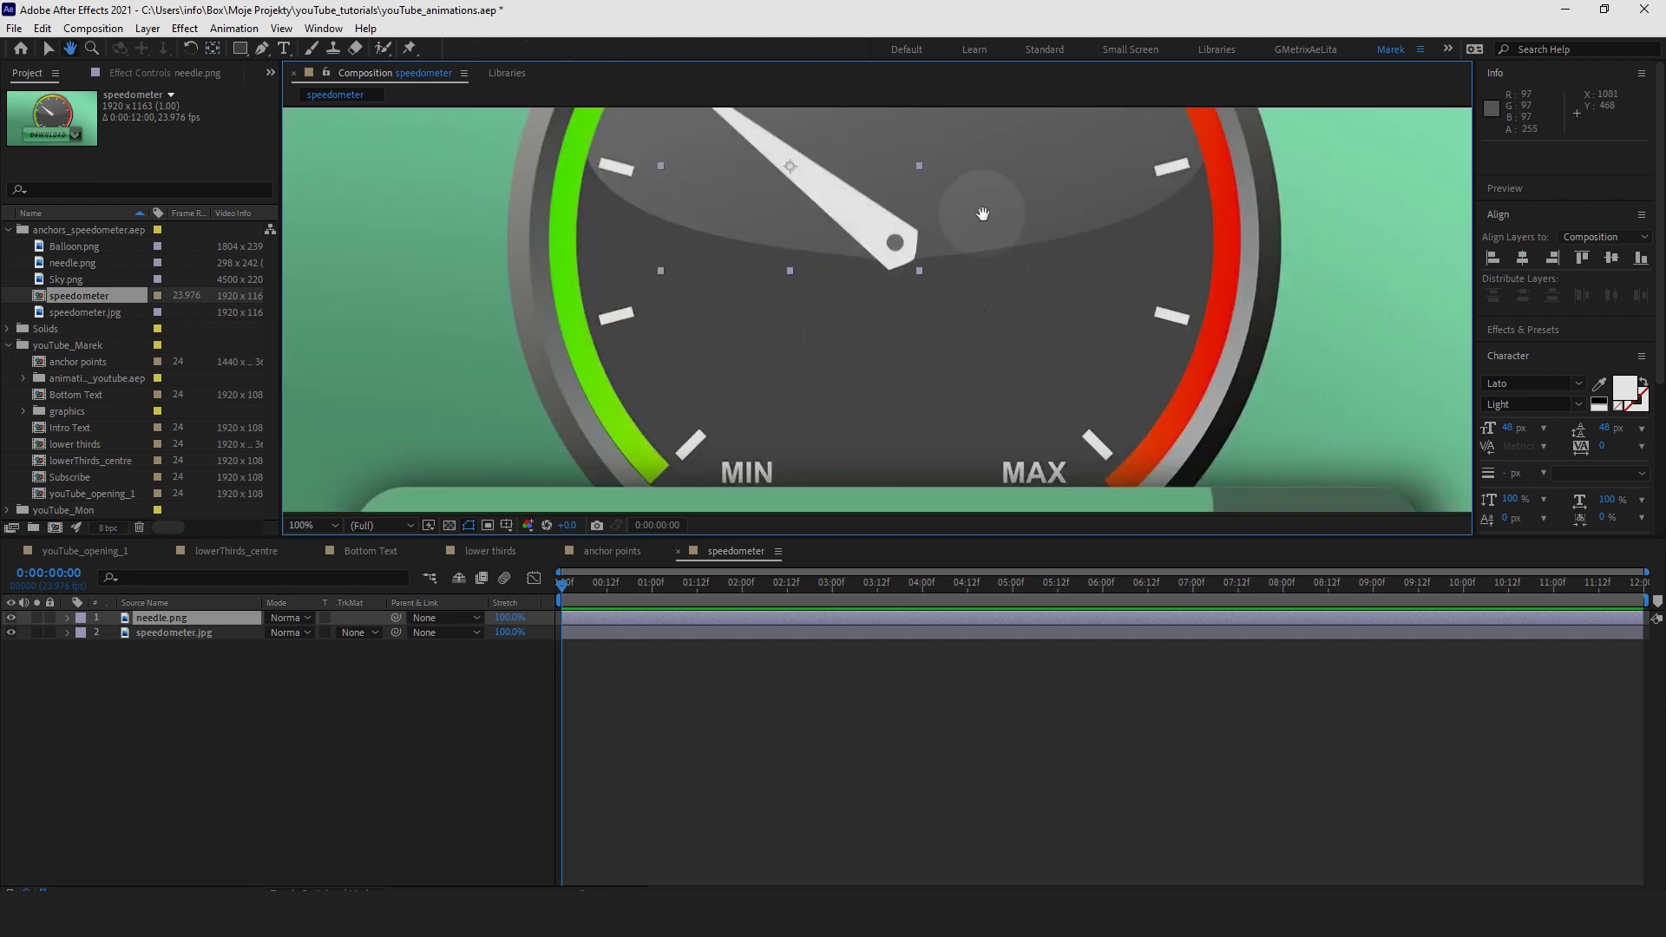
{"action": "left_click_drag", "start_coordinate": [983, 213], "coordinate": [962, 347]}
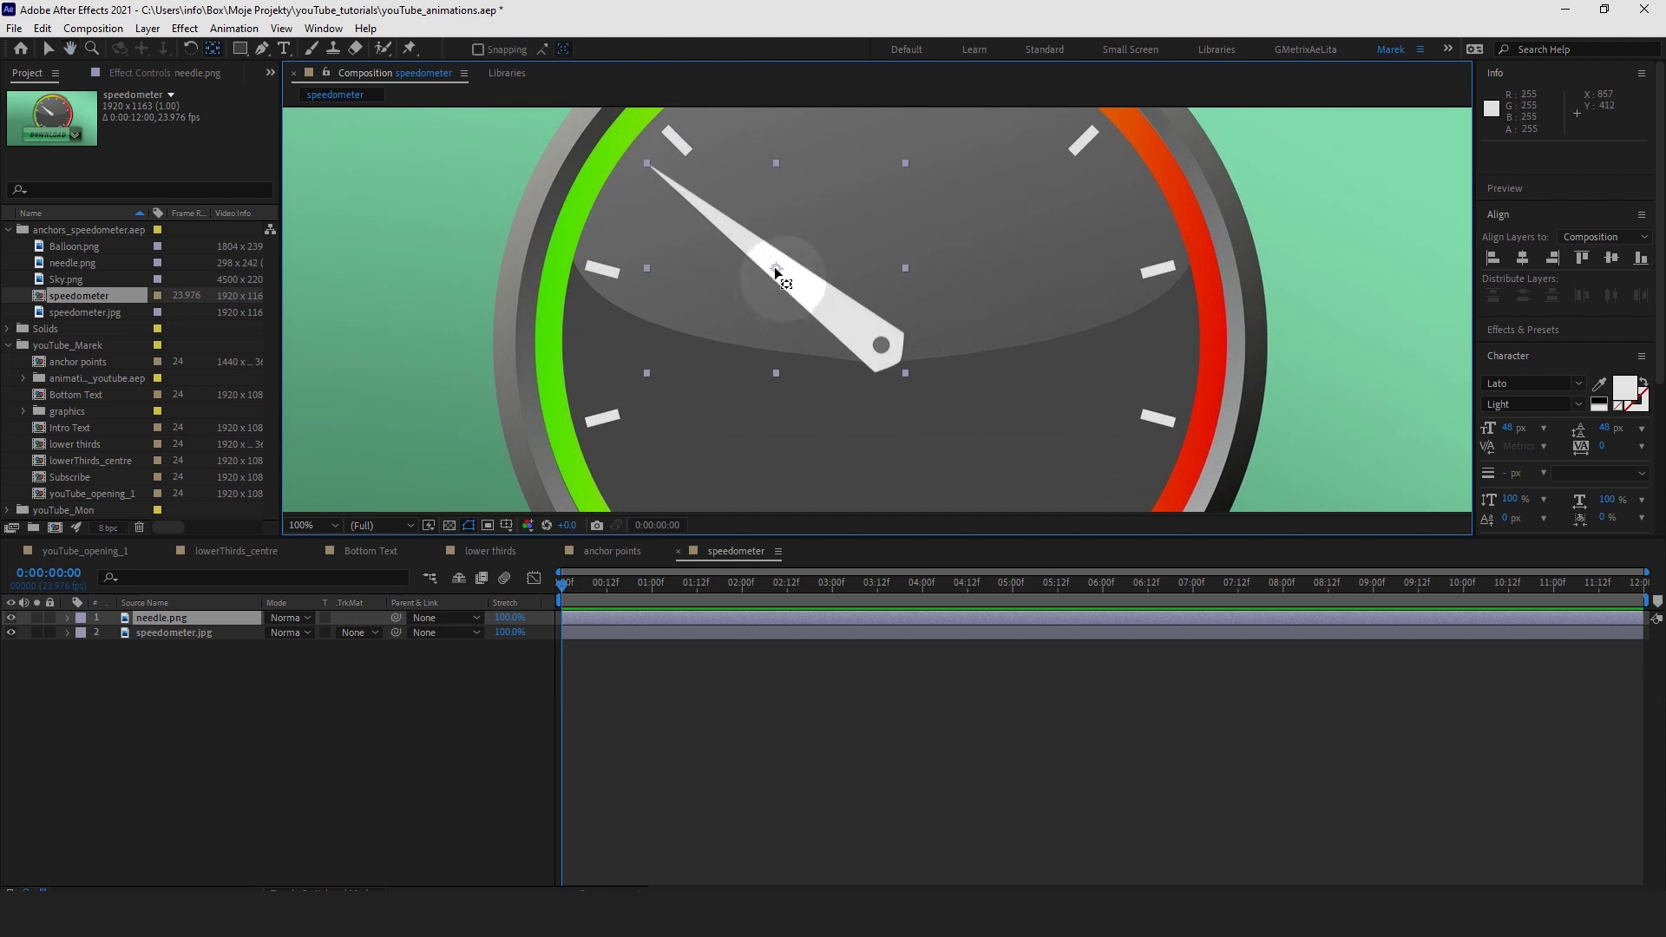
{"action": "left_click_drag", "start_coordinate": [775, 270], "coordinate": [879, 346]}
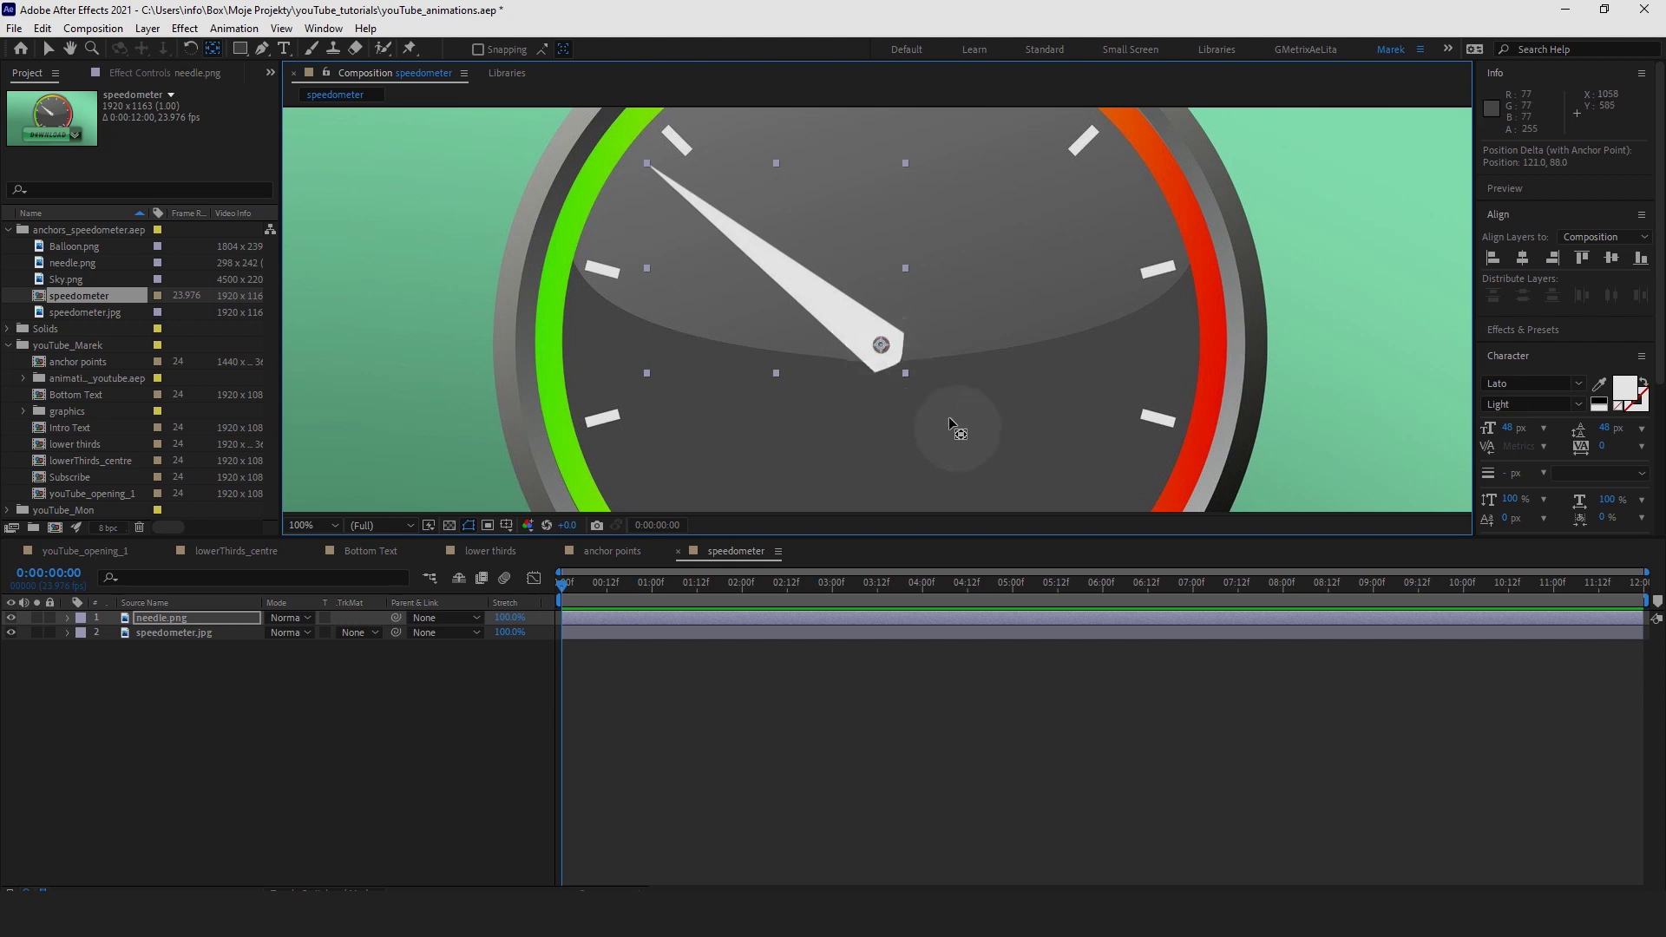
{"action": "key", "text": "shift+slash"}
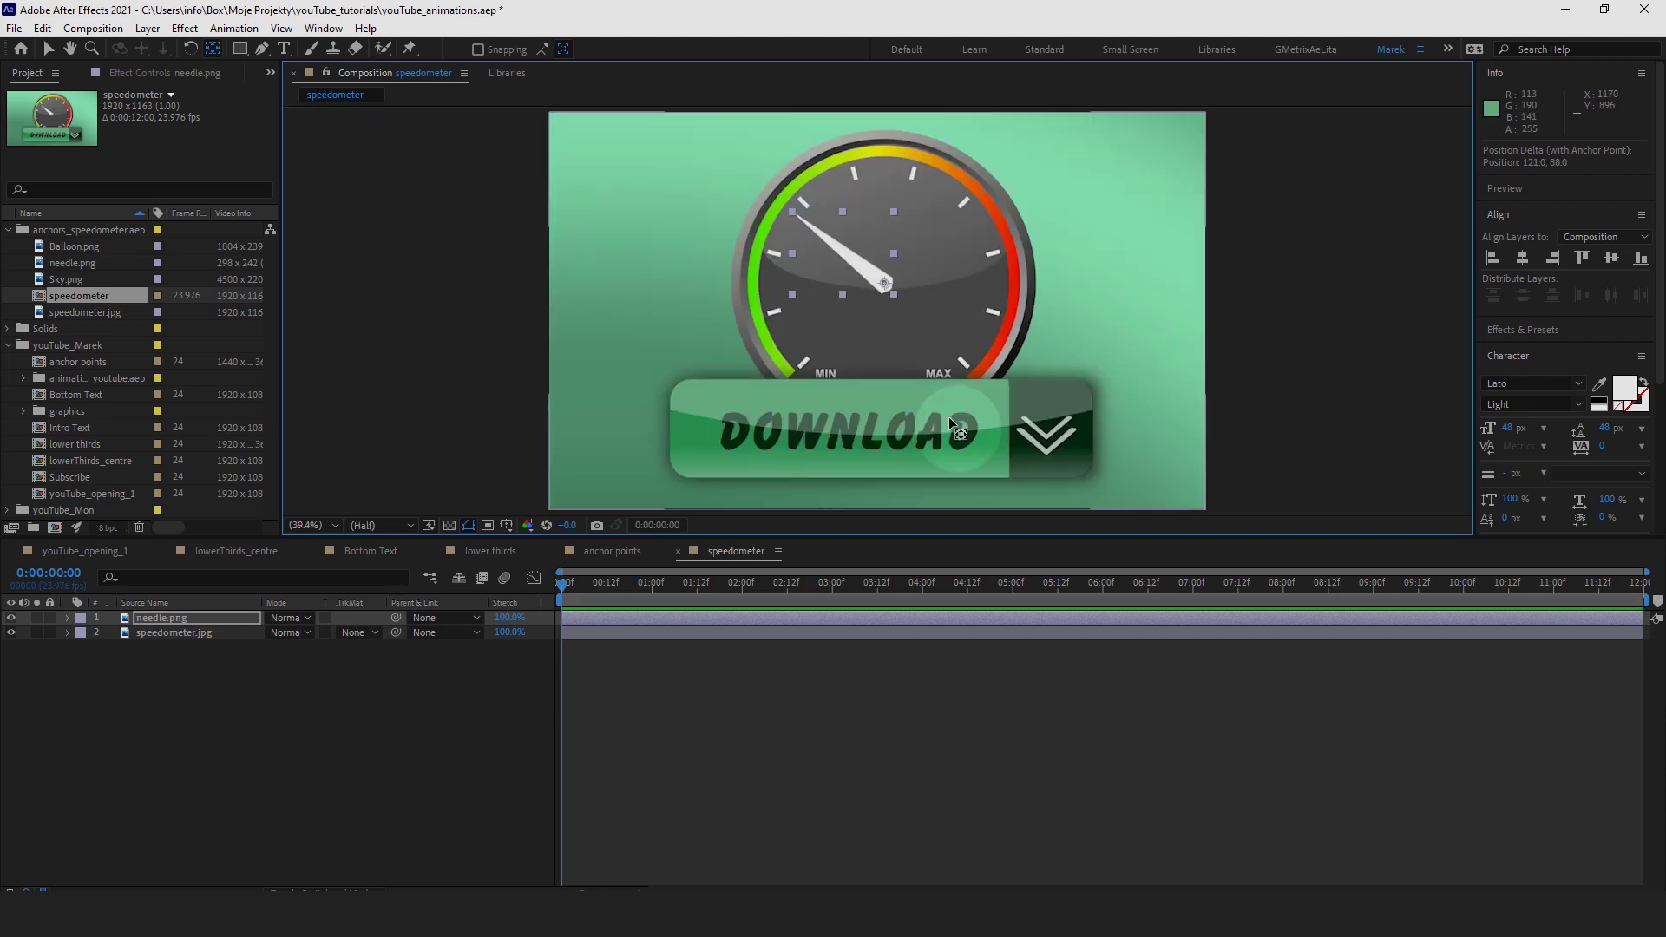
Keyframe needle.png's Rotation rising from pointing at MIN to straight up, and preview it.
{"action": "key", "text": "w"}
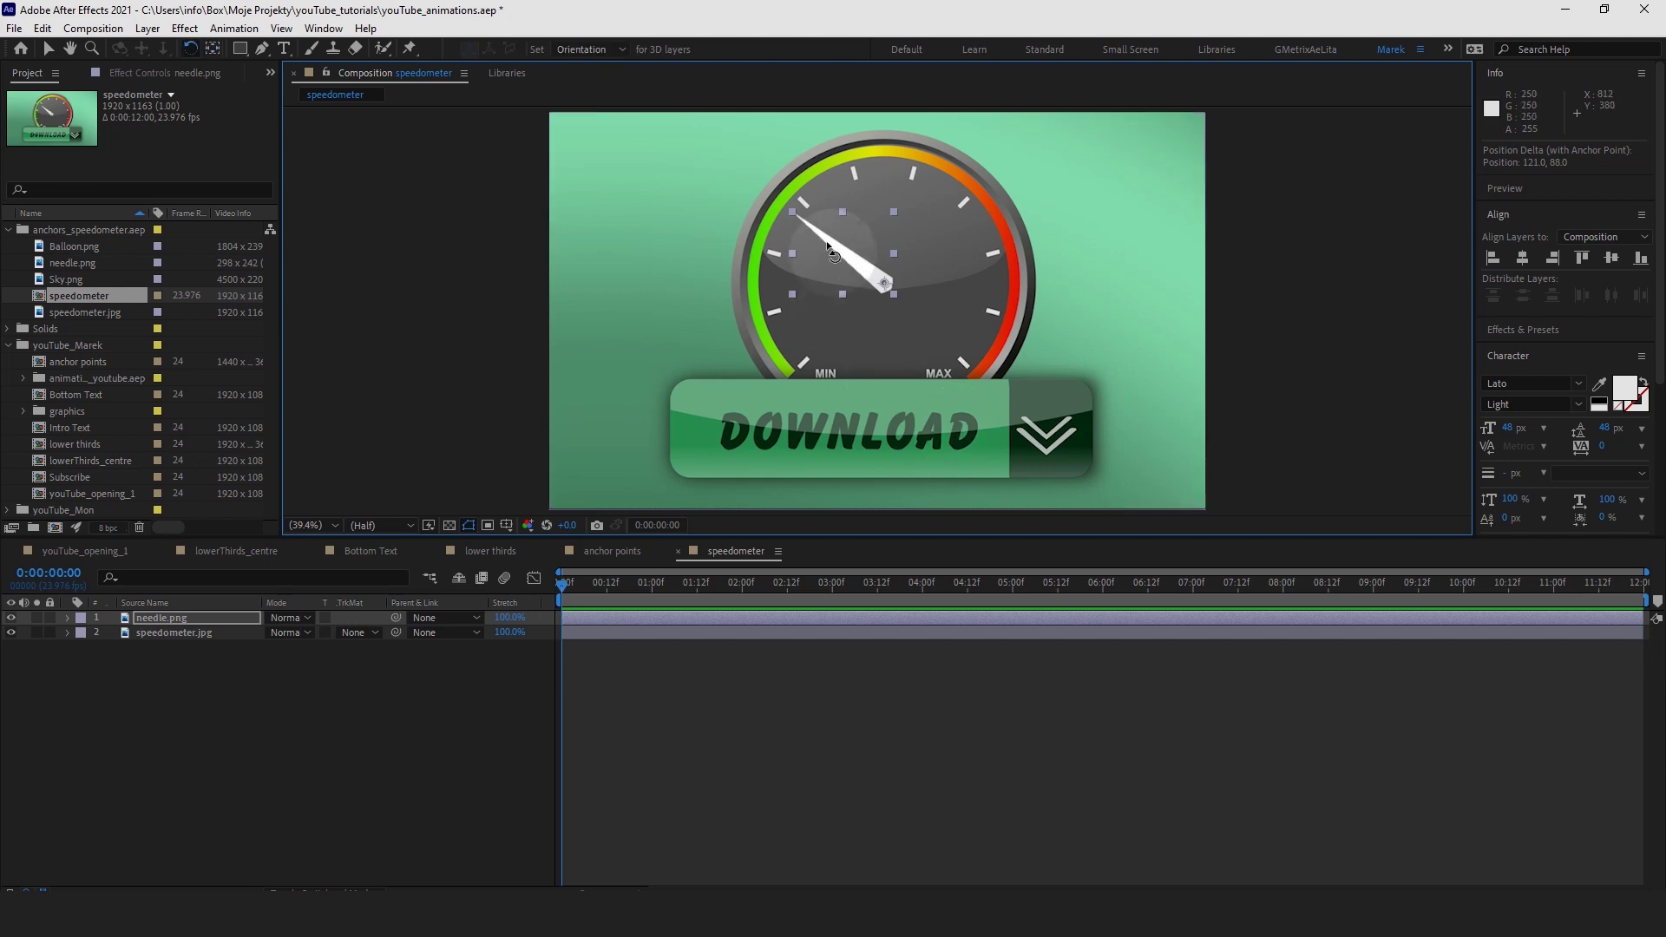
{"action": "left_click_drag", "start_coordinate": [835, 251], "coordinate": [829, 365]}
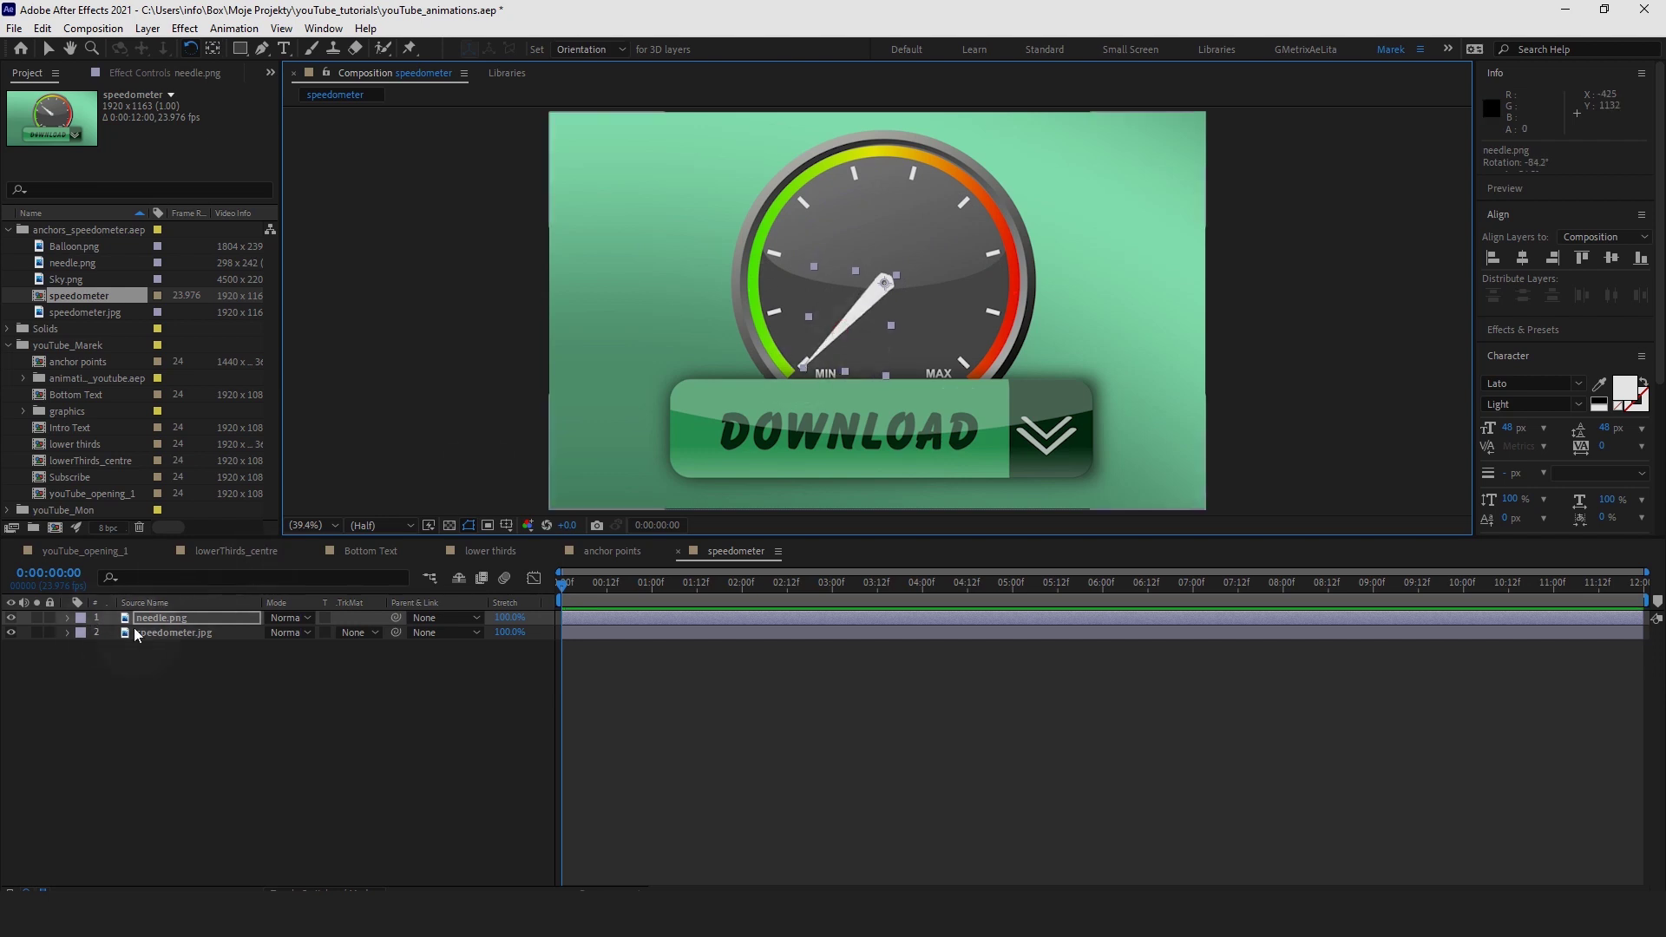
{"action": "left_click", "coordinate": [184, 617]}
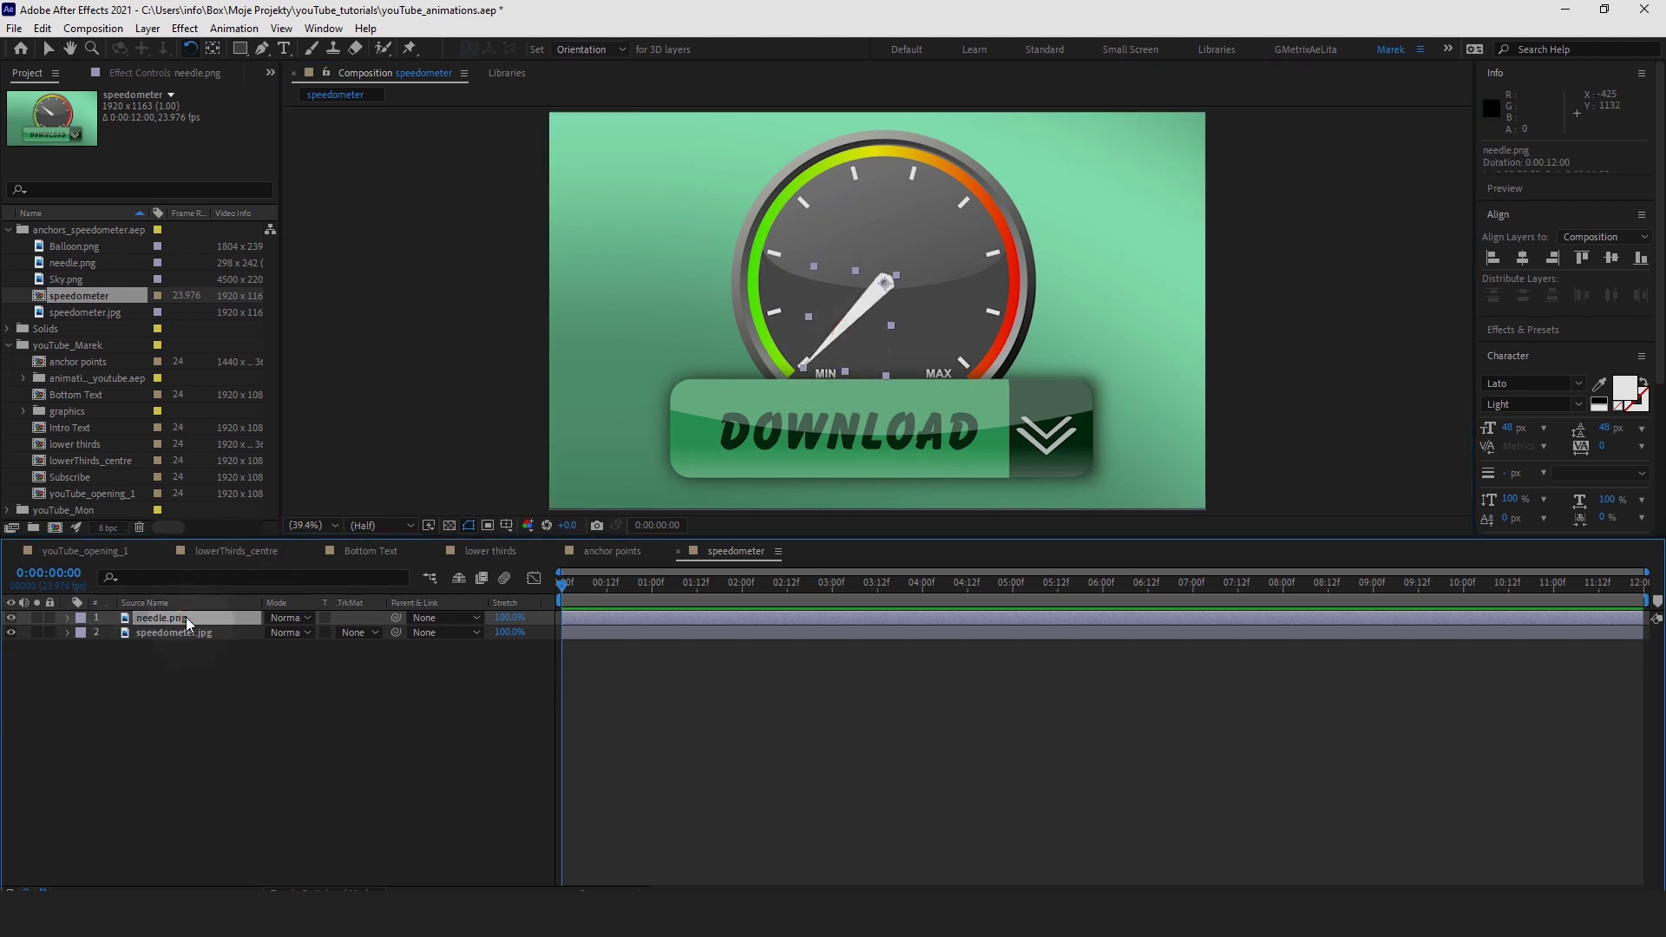
{"action": "key", "text": "alt+shift+r"}
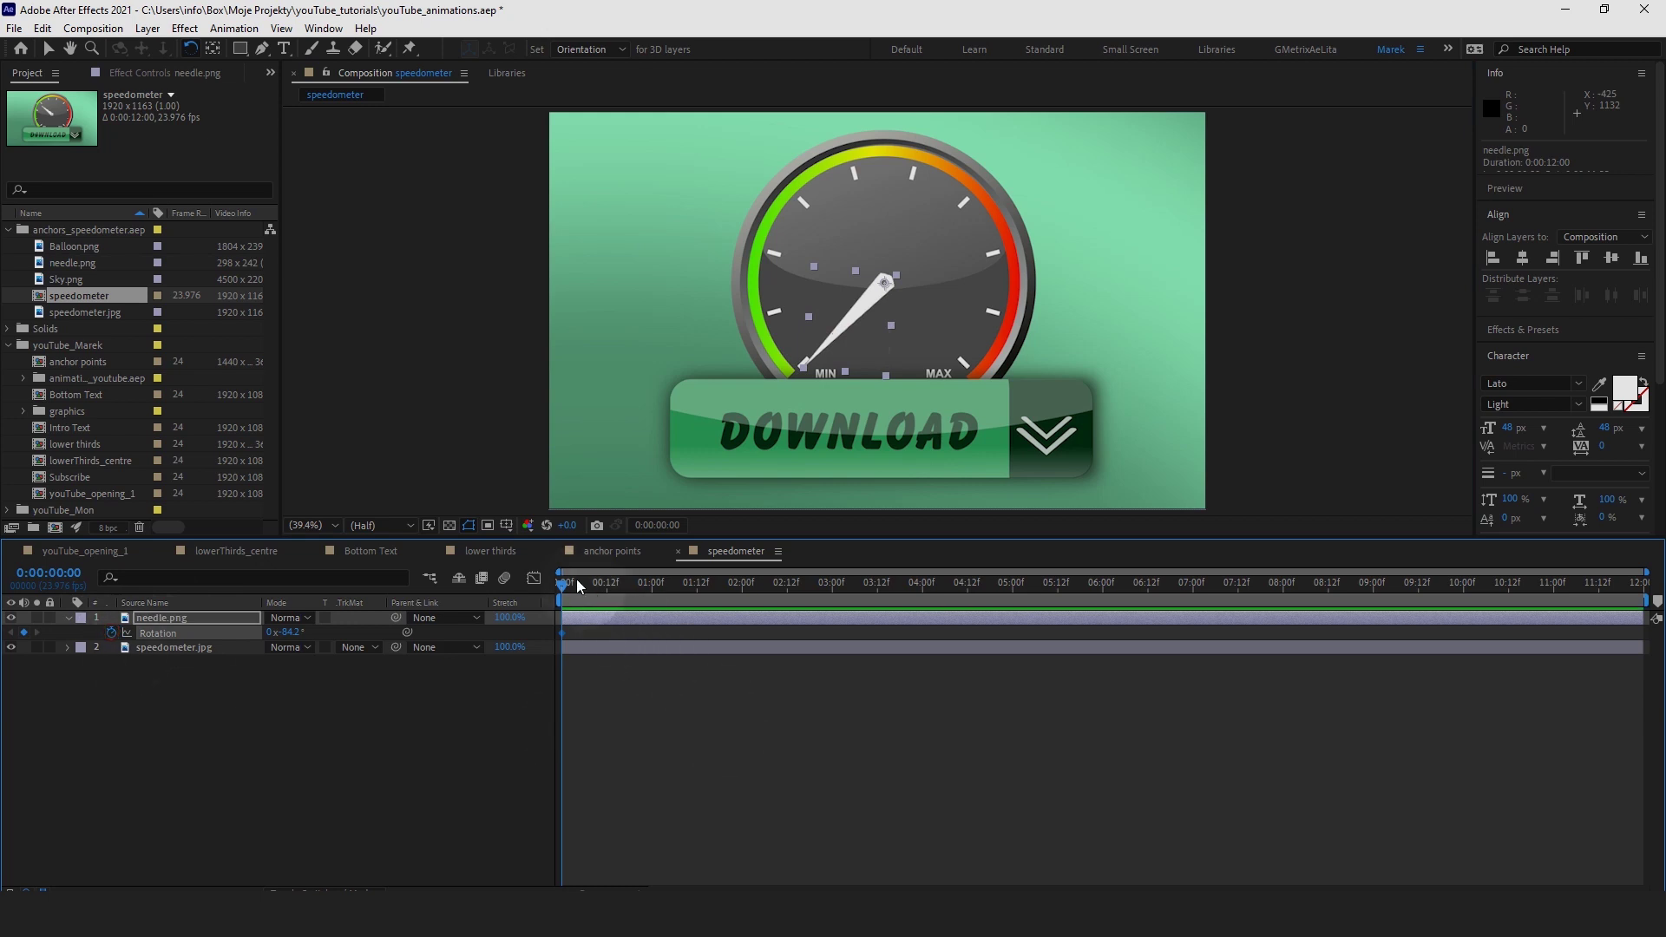
{"action": "left_click_drag", "start_coordinate": [566, 586], "coordinate": [630, 597]}
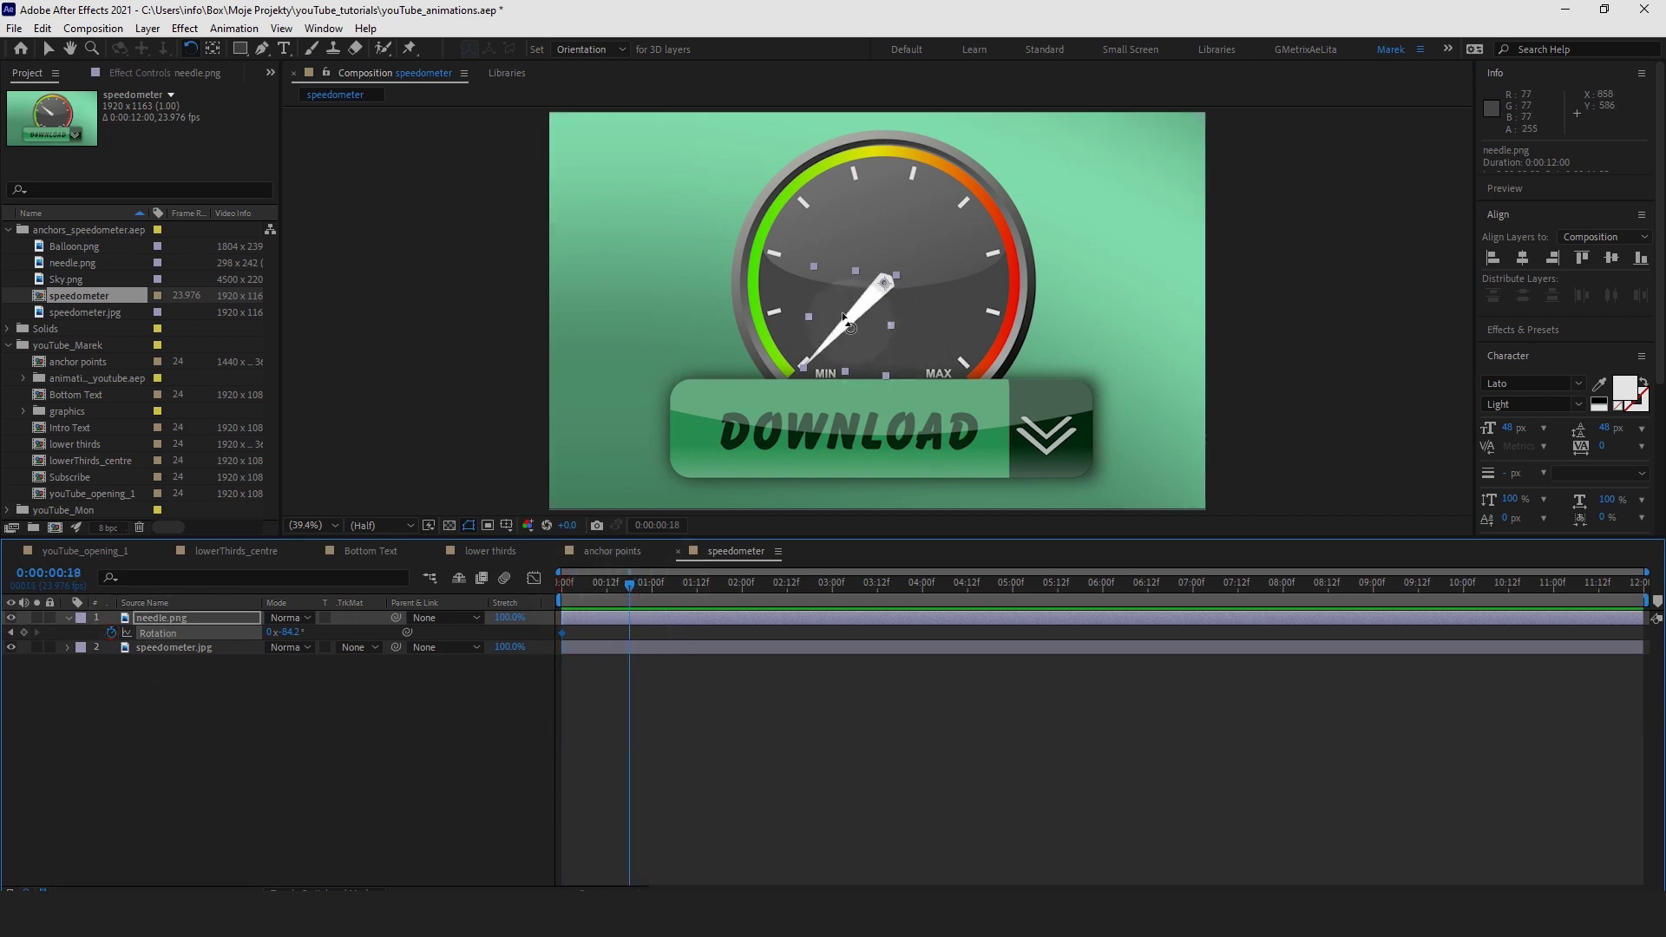
{"action": "left_click_drag", "start_coordinate": [843, 319], "coordinate": [884, 230]}
{"action": "key", "text": "space"}
{"action": "key", "text": "space"}
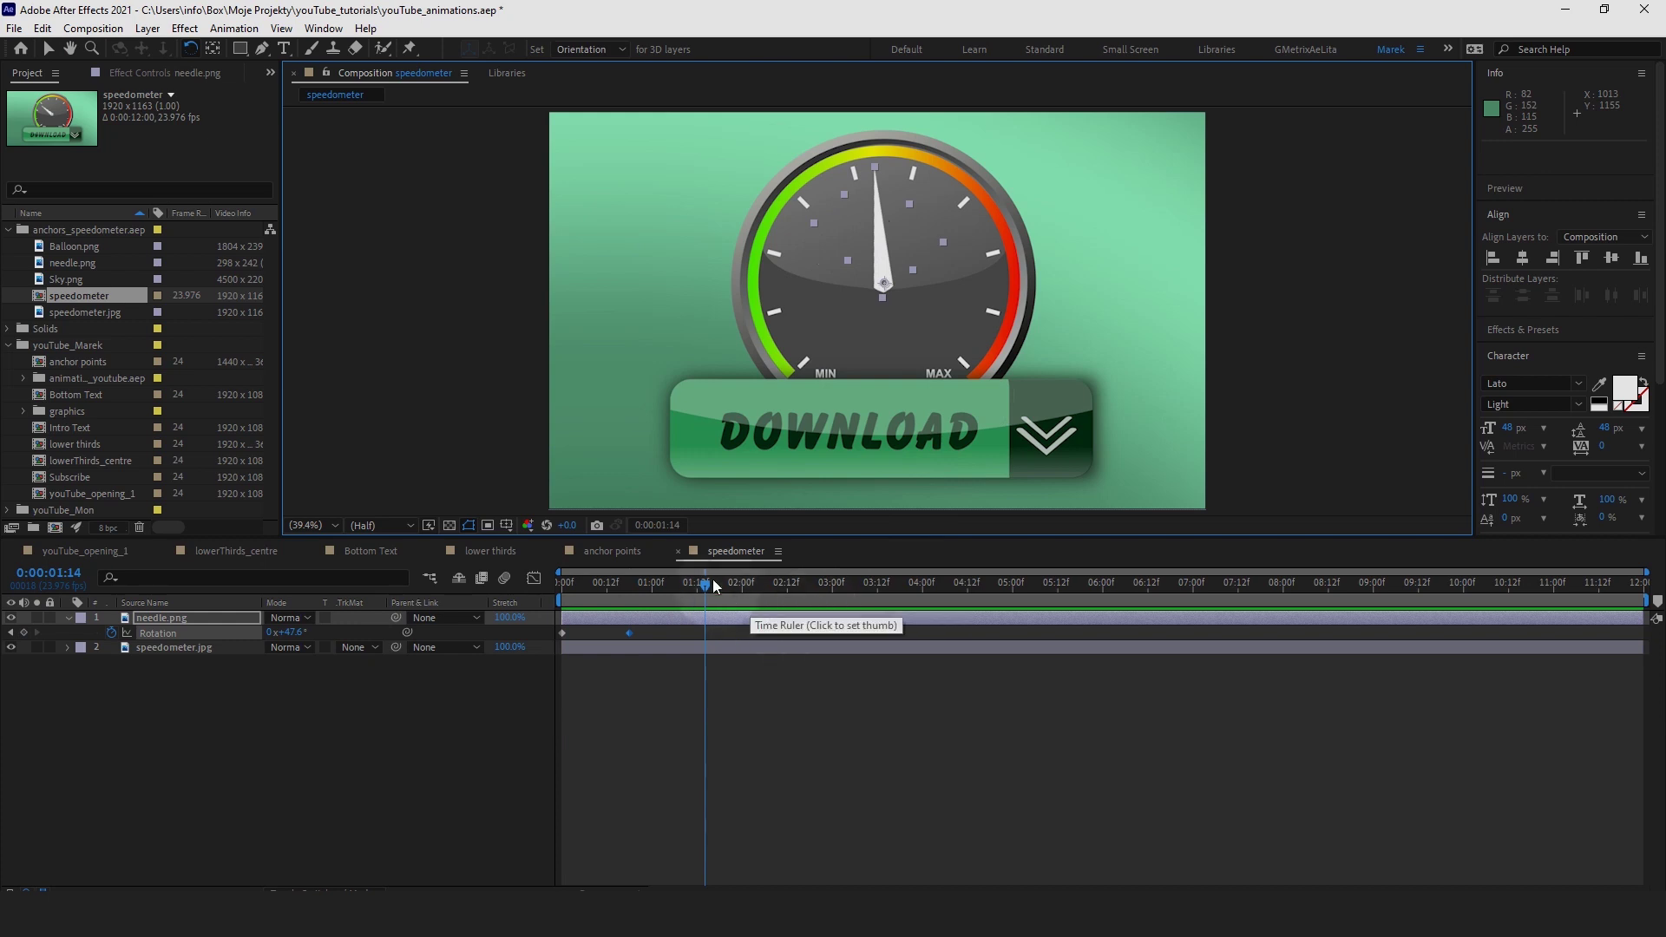
Add wobble keyframes near 0:00:00:22, tilting the needle back slightly then to vertical, and select all three.
{"action": "left_click_drag", "start_coordinate": [707, 588], "coordinate": [638, 596]}
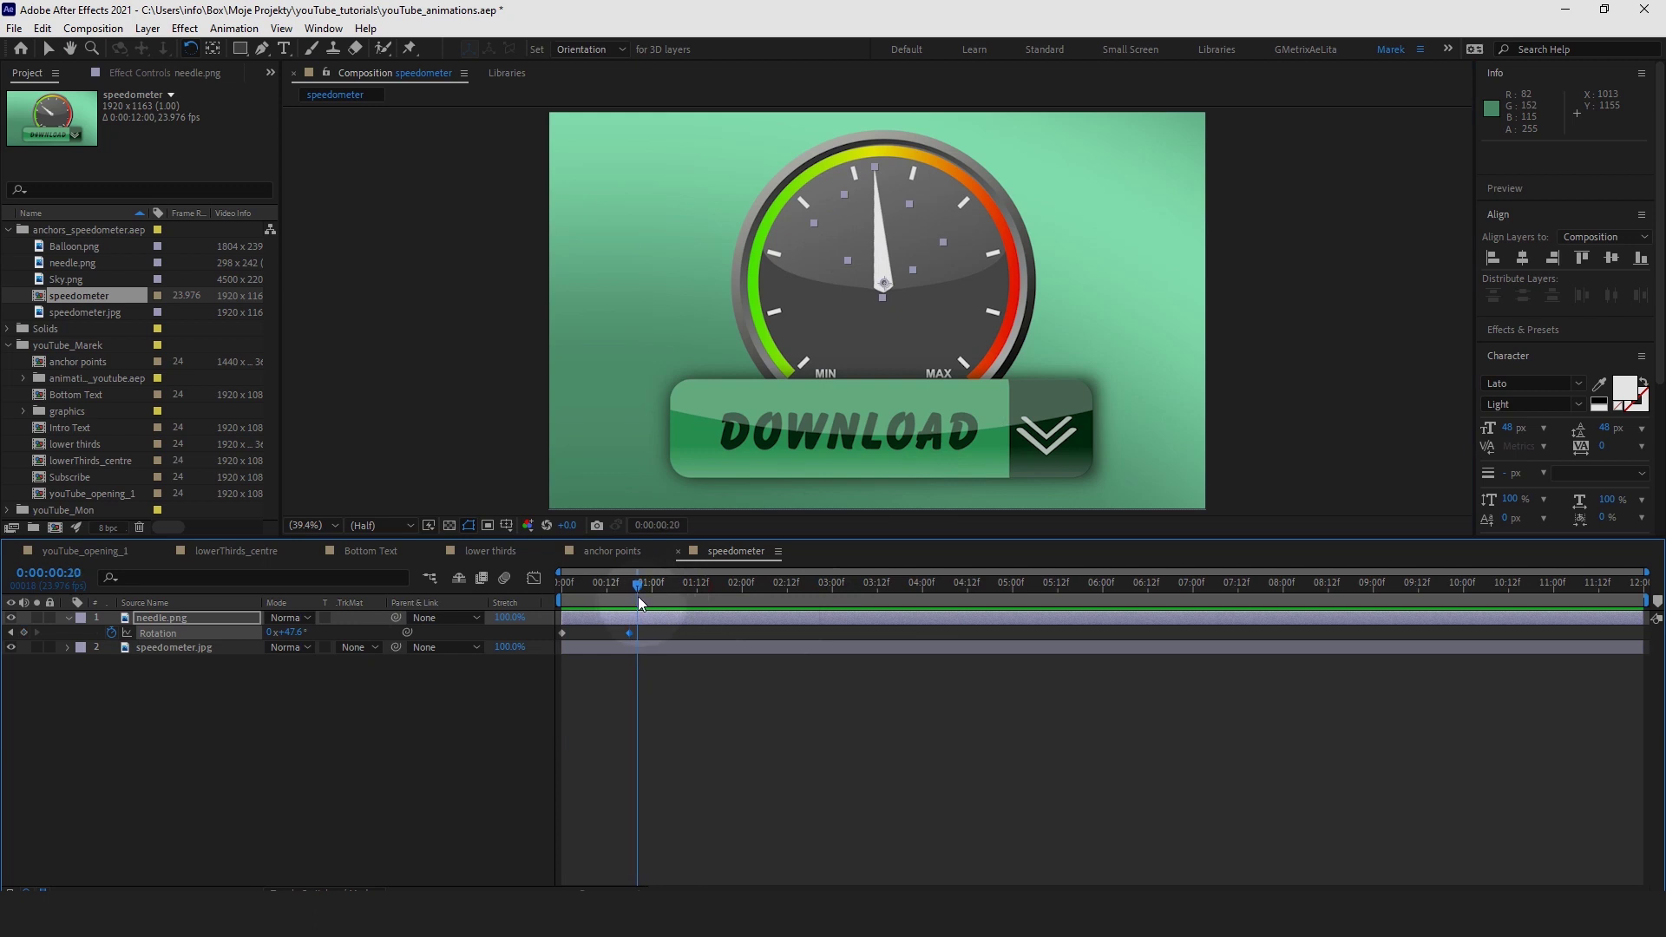
{"action": "left_click_drag", "start_coordinate": [877, 246], "coordinate": [867, 250]}
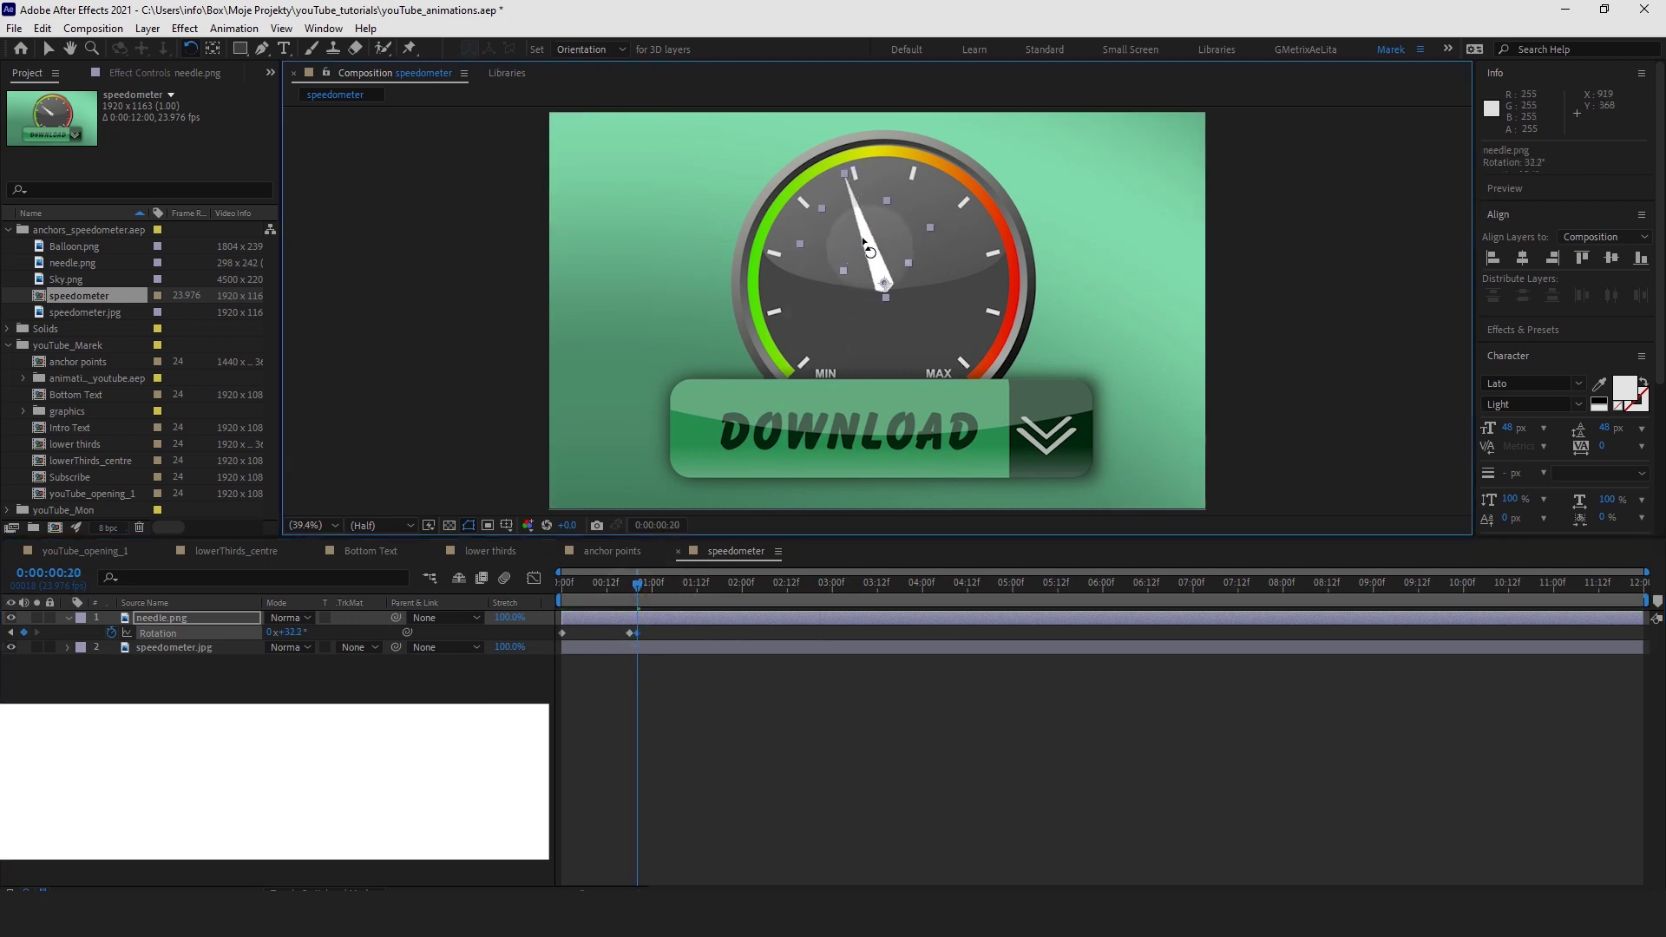
{"action": "left_click_drag", "start_coordinate": [661, 581], "coordinate": [648, 589]}
{"action": "left_click_drag", "start_coordinate": [859, 253], "coordinate": [894, 246]}
{"action": "left_click_drag", "start_coordinate": [618, 630], "coordinate": [659, 648]}
Copy the three wobble keyframes and paste them at 0:00:01:00.
{"action": "key", "text": "ctrl+c"}
{"action": "left_click", "coordinate": [651, 587]}
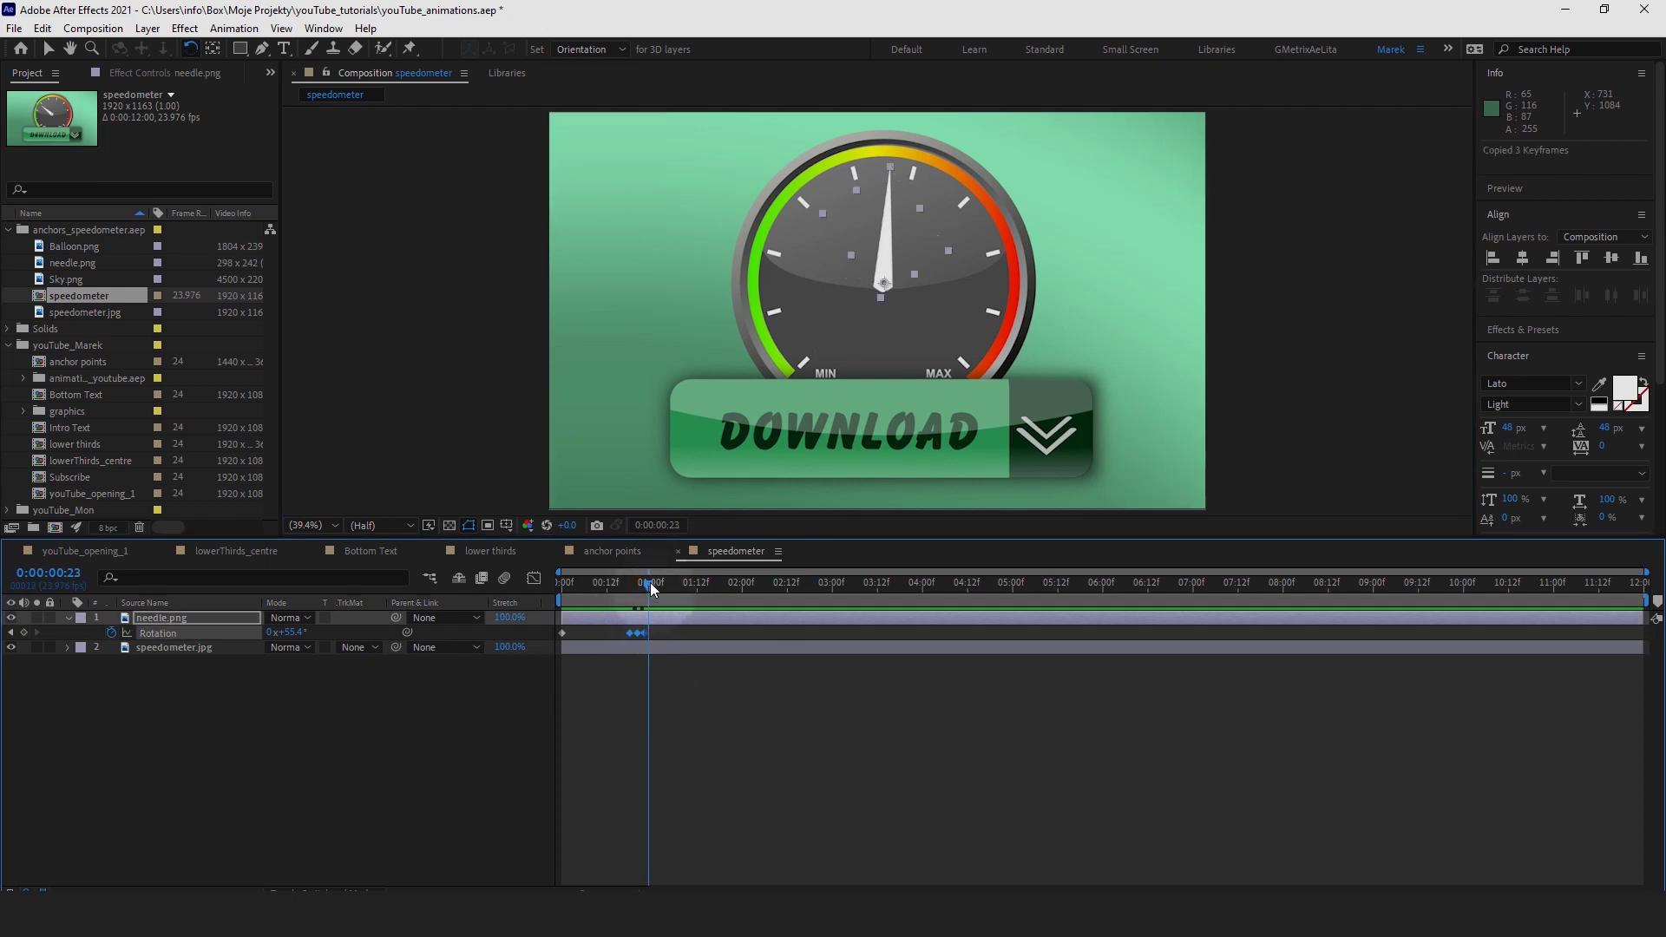
{"action": "left_click_drag", "start_coordinate": [653, 589], "coordinate": [674, 589]}
{"action": "key", "text": "ctrl+v"}
{"action": "key", "text": "ctrl+v"}
Preview the jittering needle animation from 0:00:01:17 and stop playback.
{"action": "left_click", "coordinate": [716, 587]}
{"action": "key", "text": "space"}
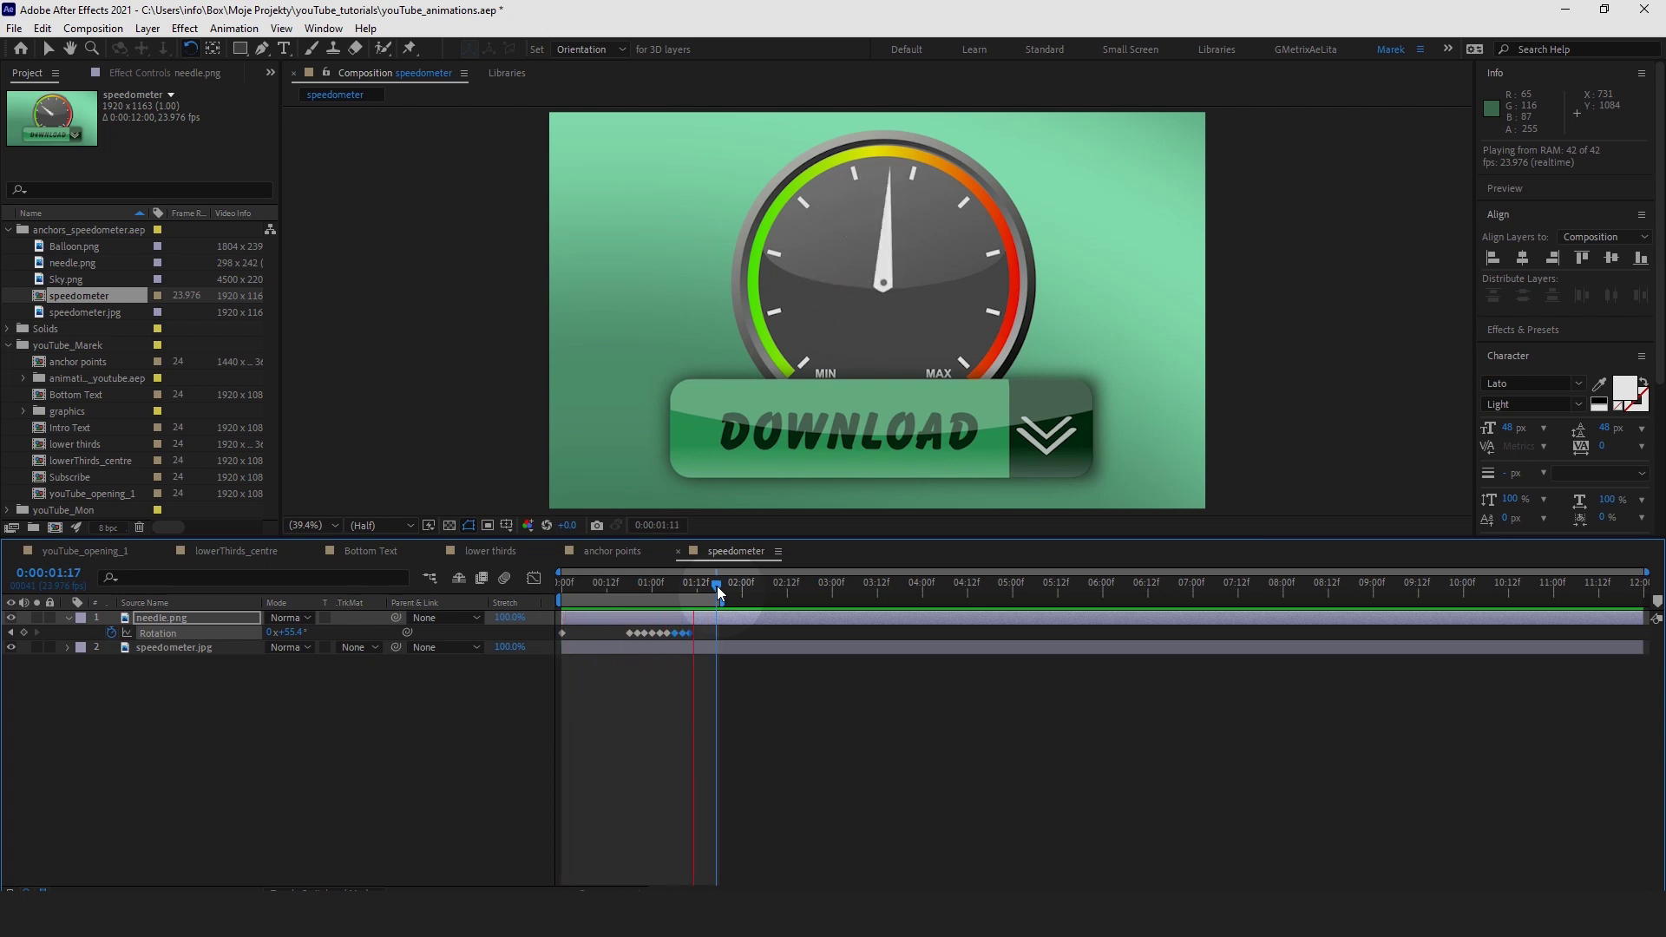
{"action": "key", "text": "space"}
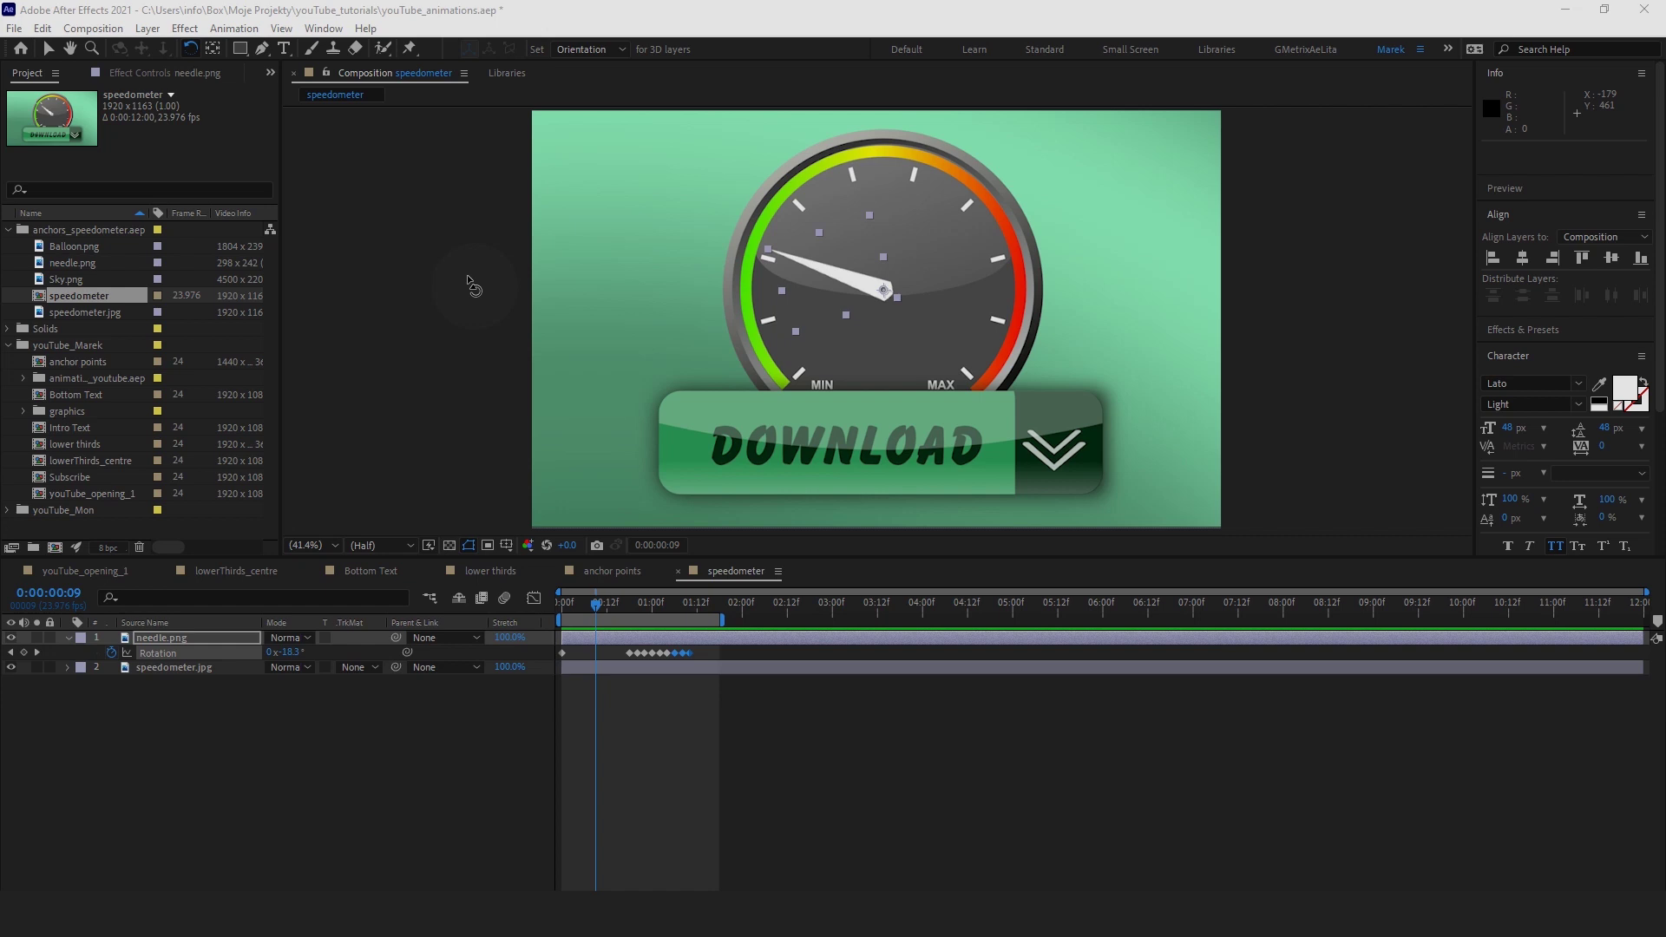
Deselect the needle, select the speedometer.jpg background layer, then clear the selection.
{"action": "left_click", "coordinate": [468, 274]}
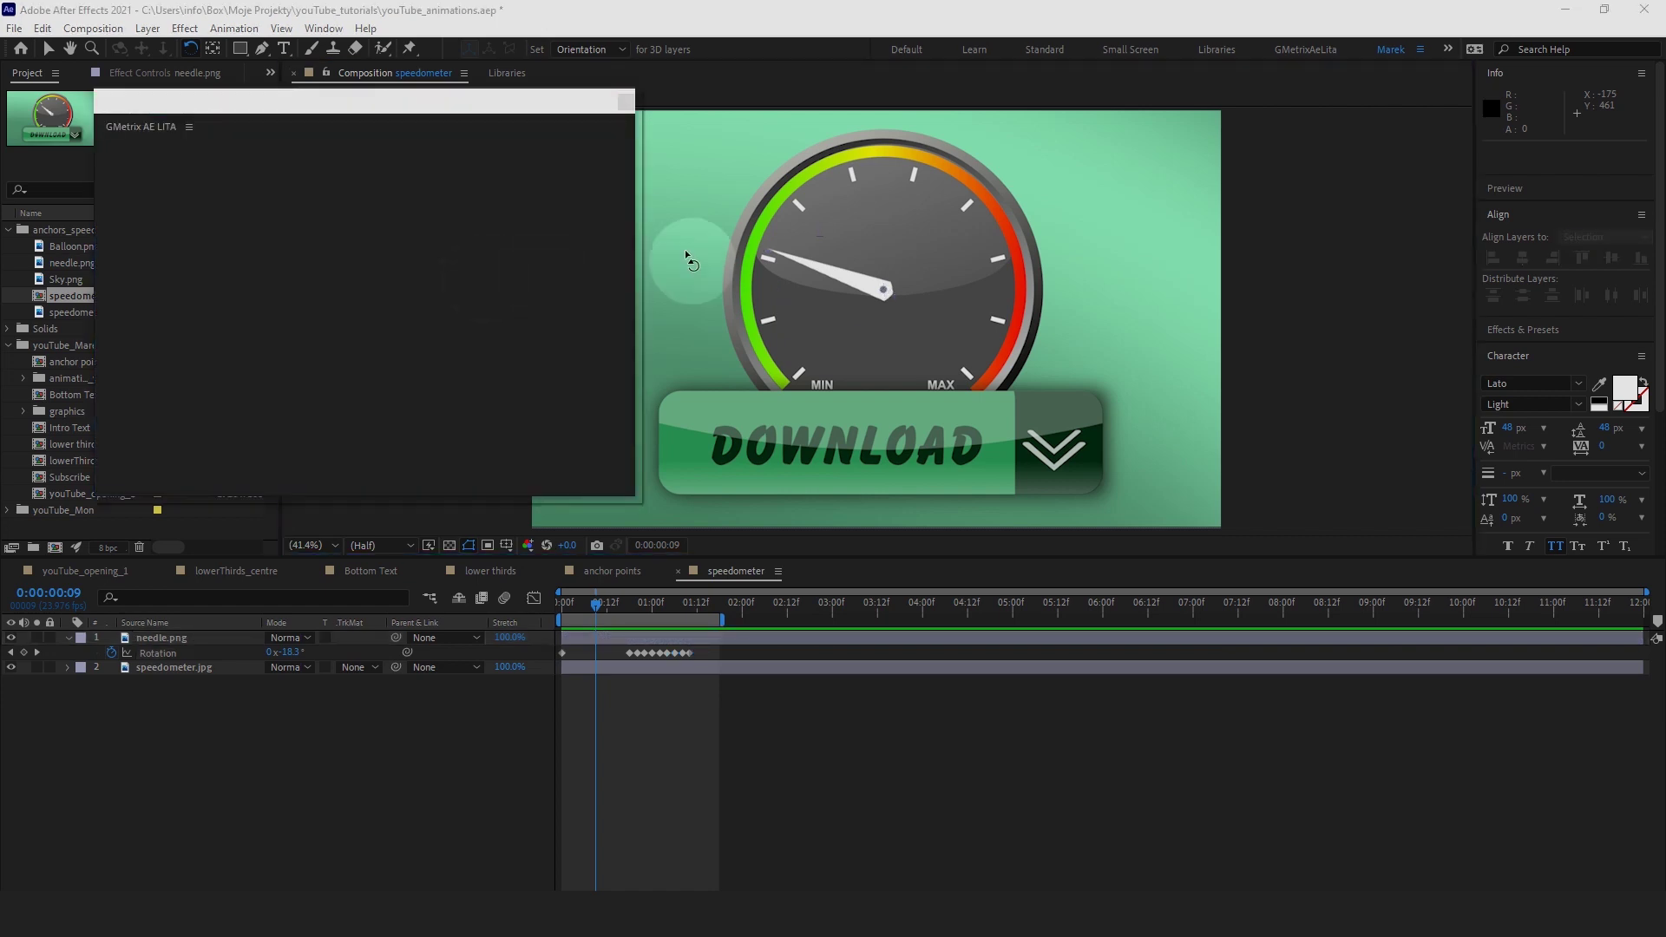
{"action": "left_click", "coordinate": [738, 251]}
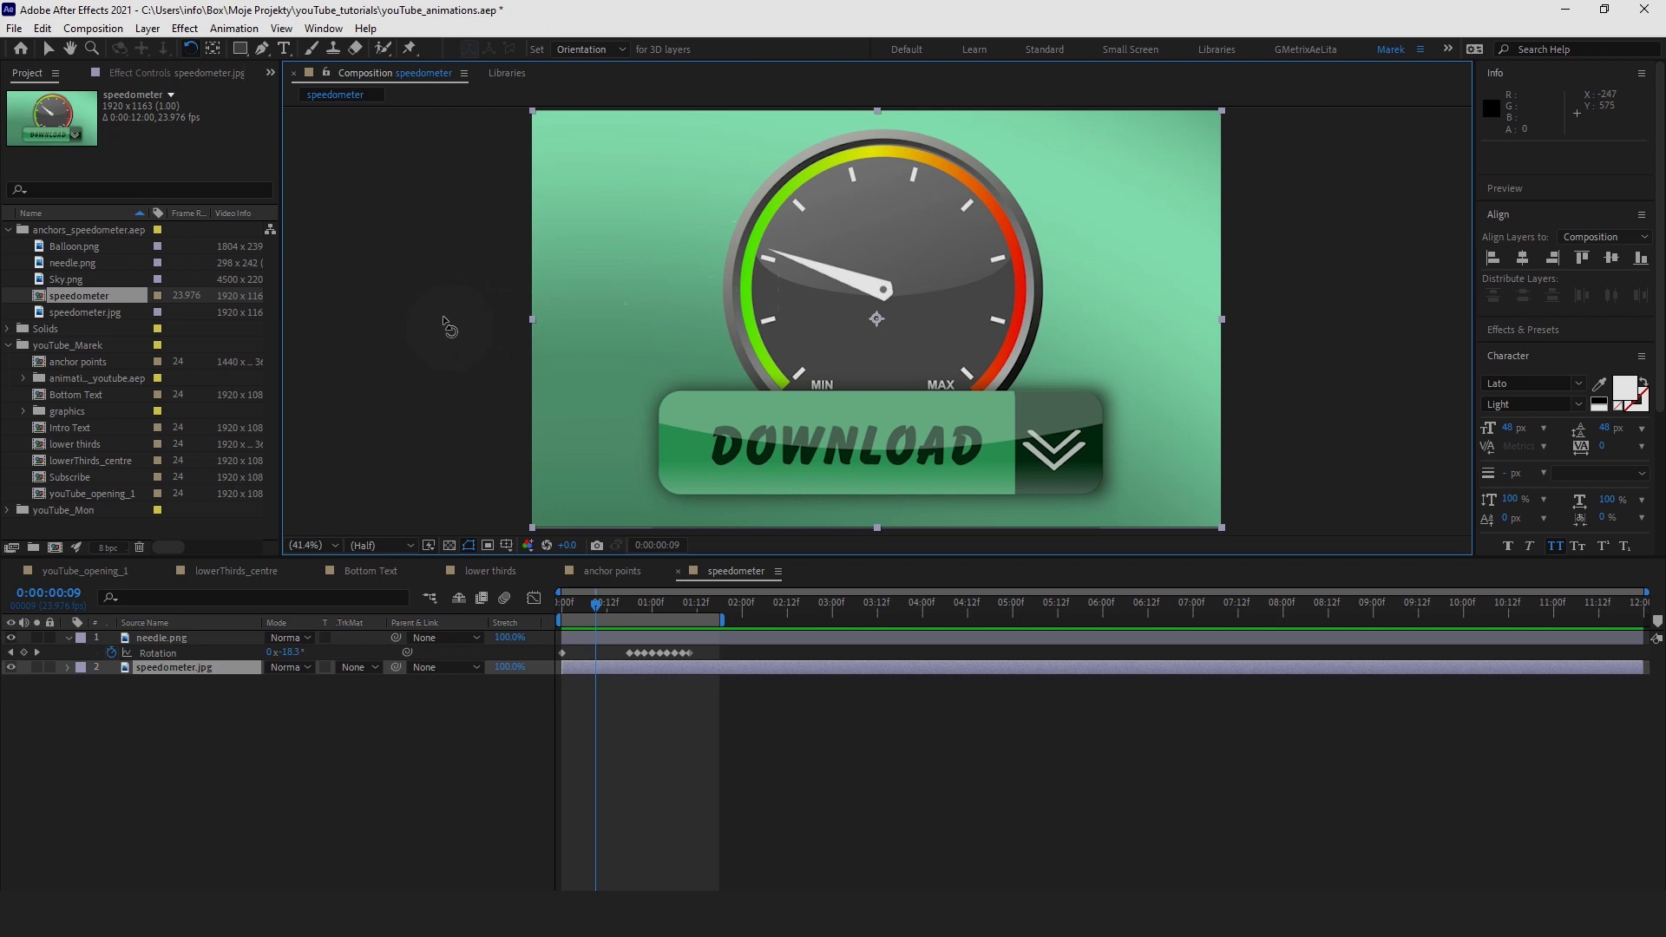
{"action": "left_click", "coordinate": [263, 735]}
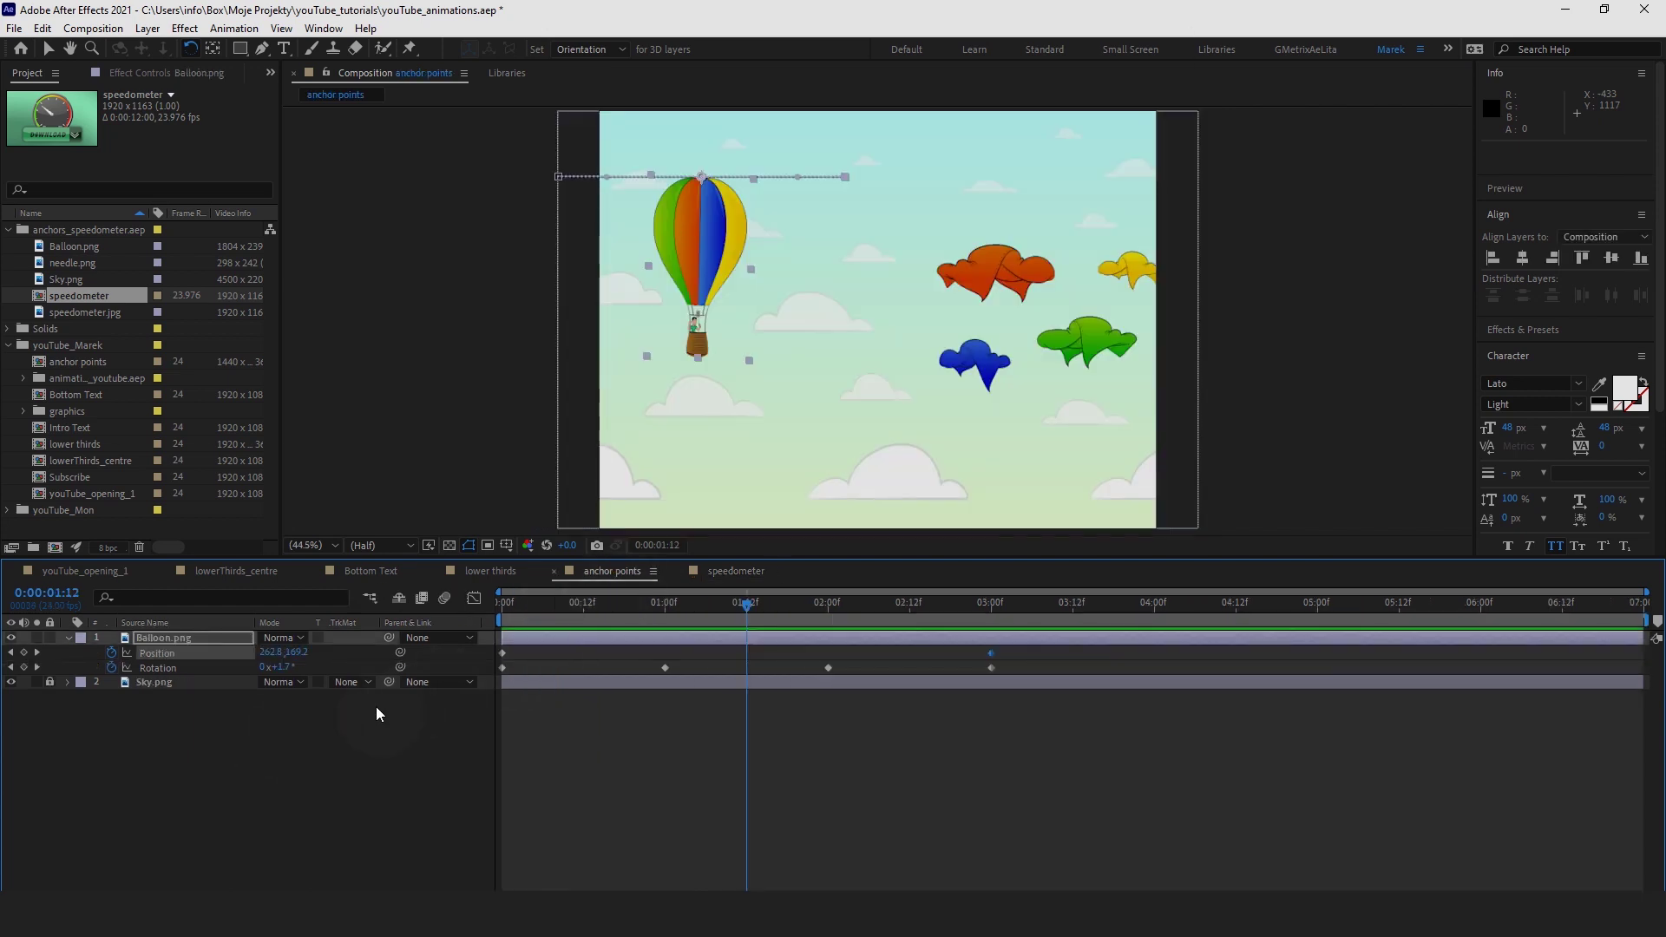
In the anchor points composition, draw a grey rectangle near the bottom and centre it horizontally.
{"action": "left_click", "coordinate": [220, 738]}
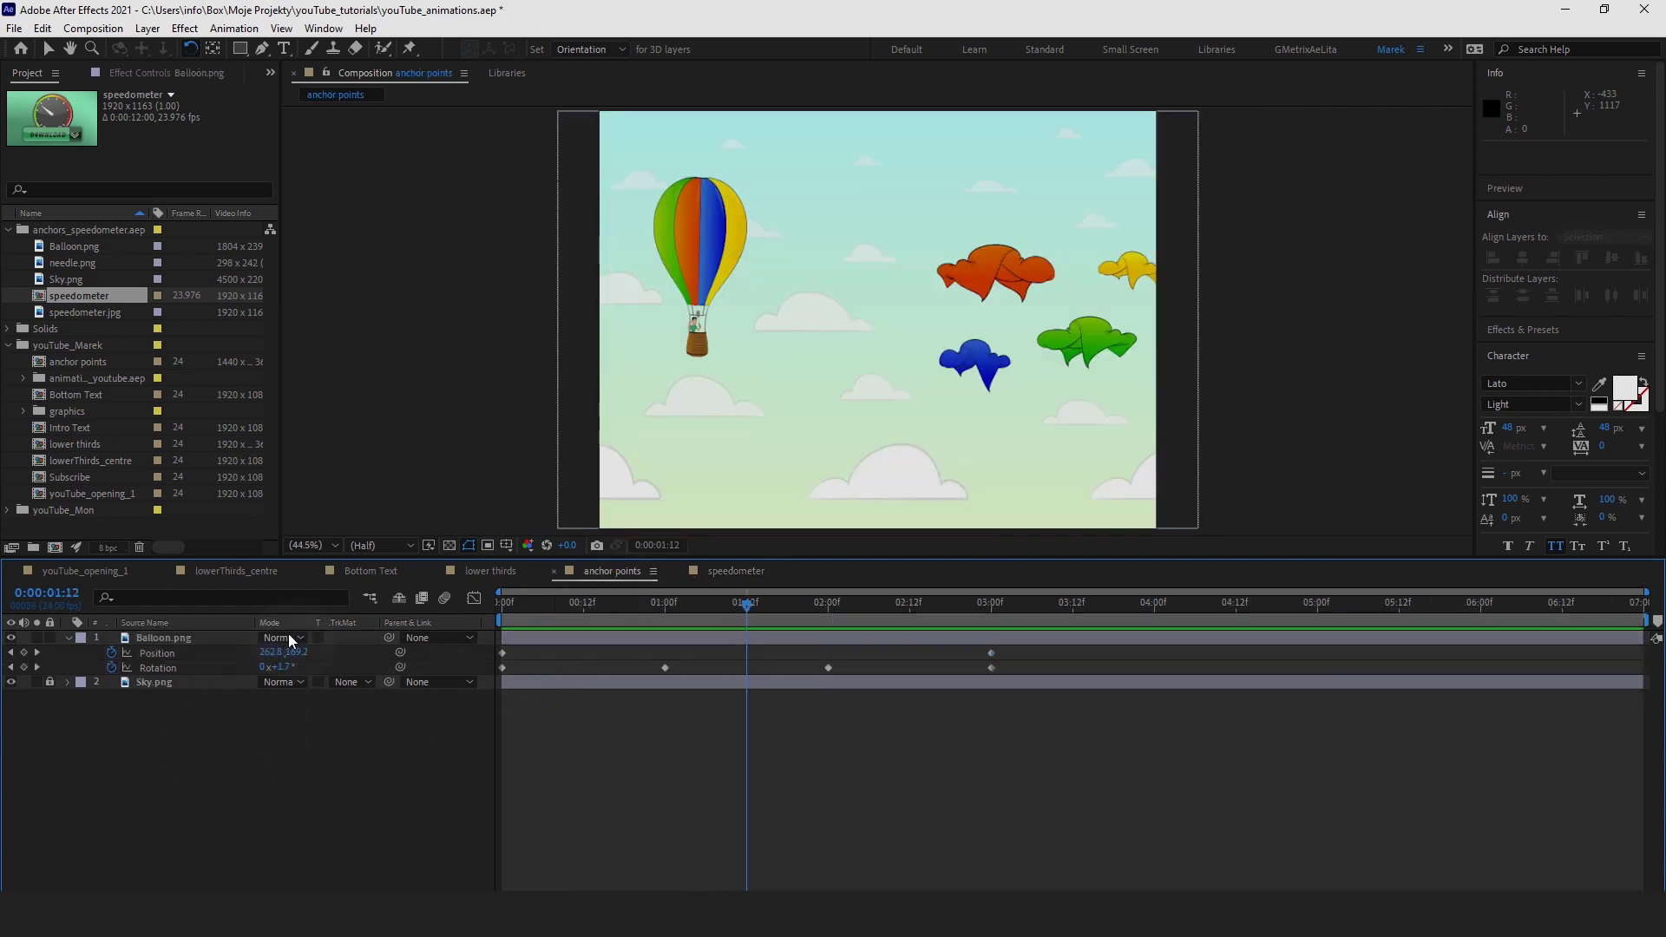
{"action": "left_click", "coordinate": [244, 55]}
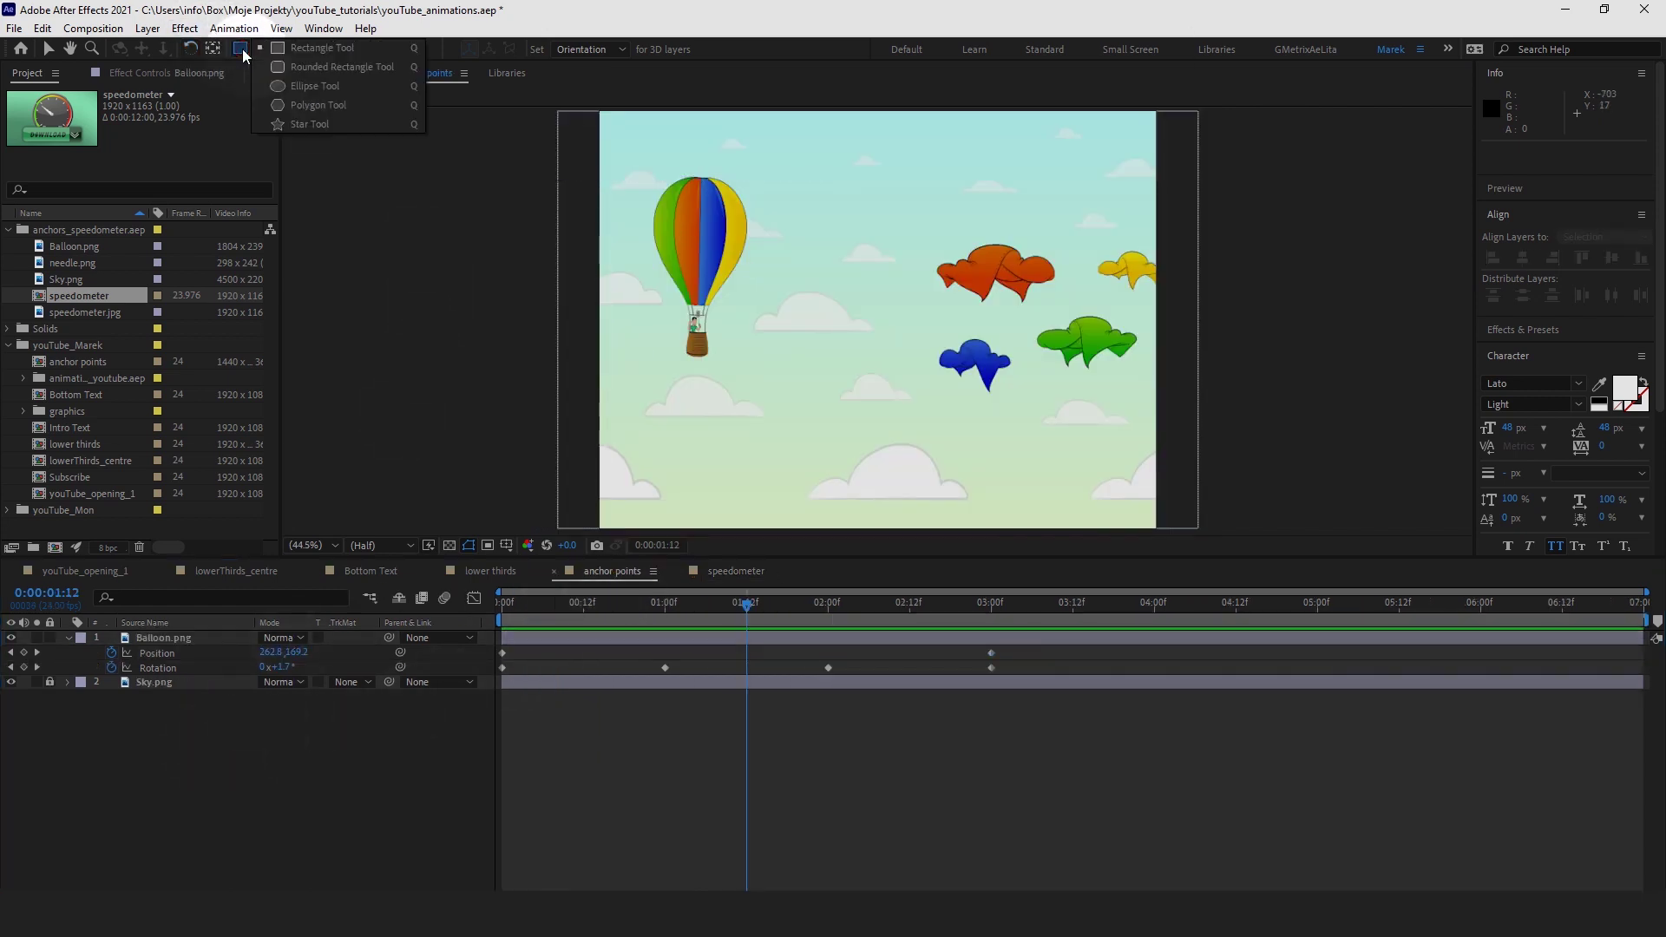
{"action": "left_click", "coordinate": [304, 123]}
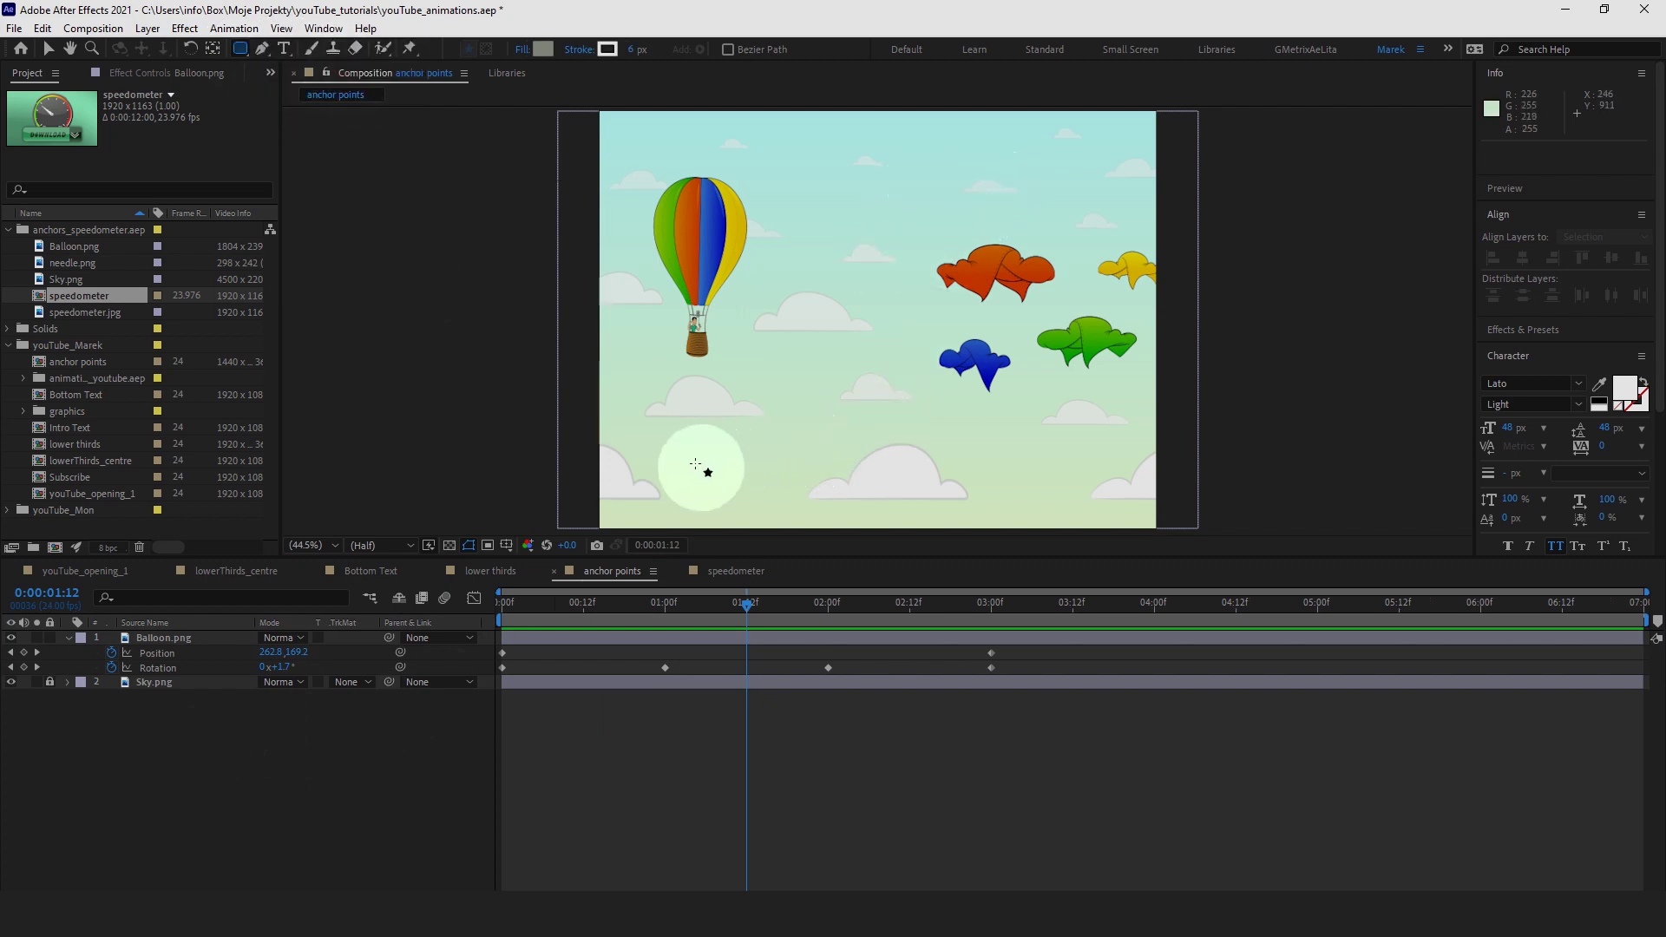
{"action": "left_click_drag", "start_coordinate": [695, 464], "coordinate": [1014, 515]}
{"action": "left_click", "coordinate": [49, 49]}
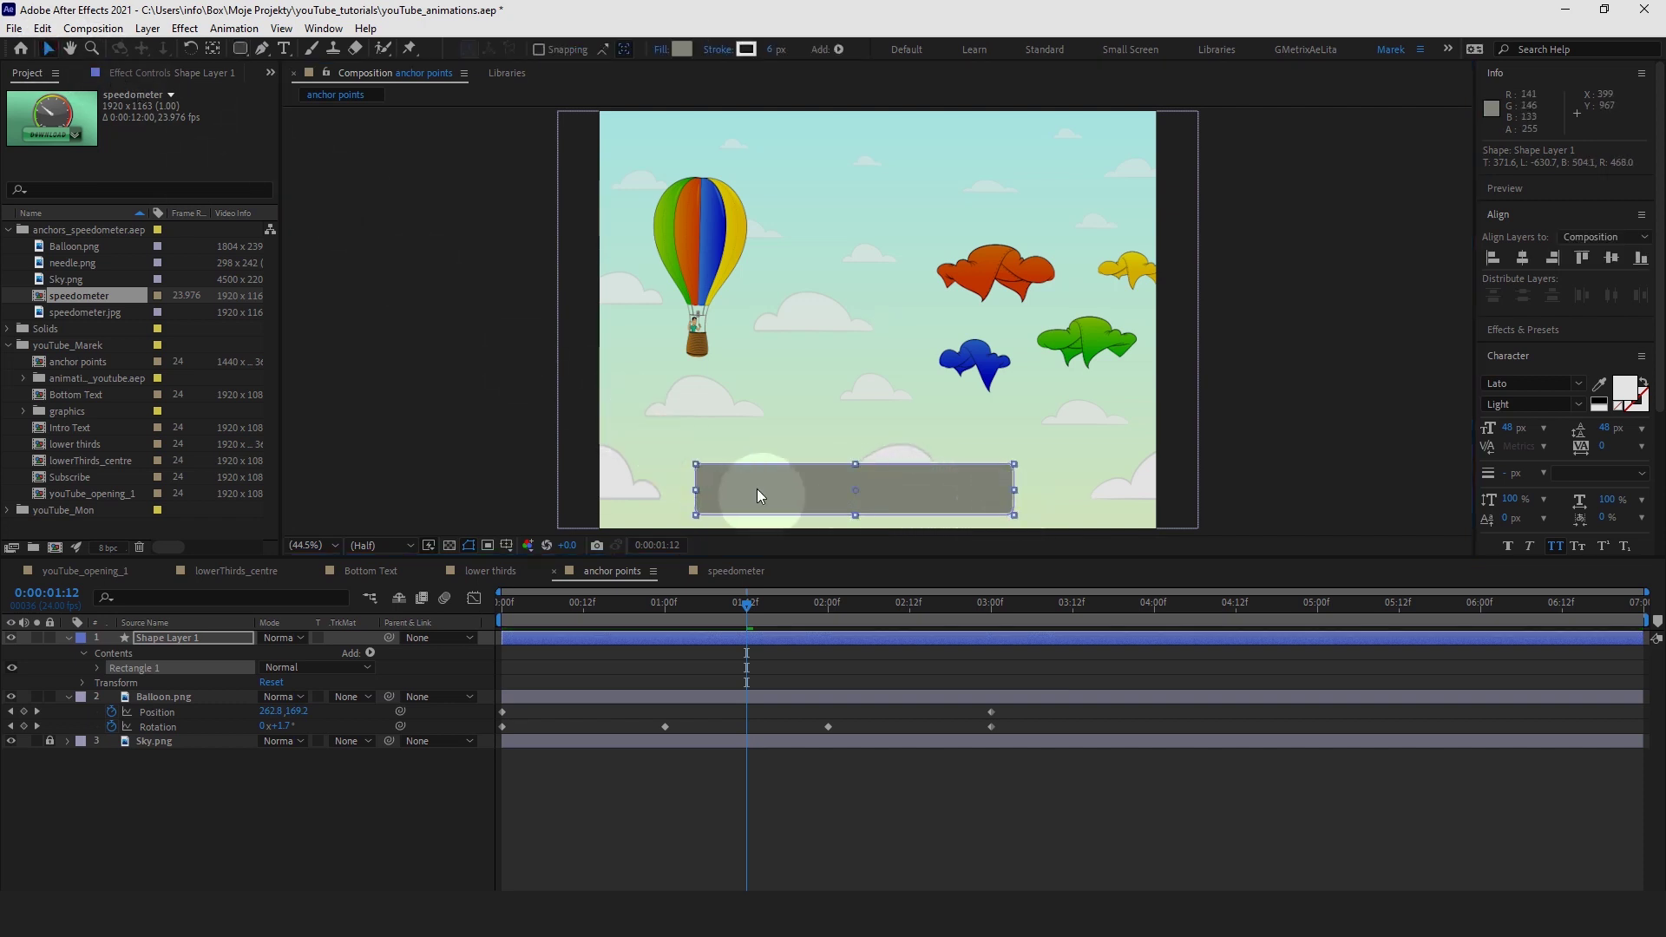
{"action": "left_click_drag", "start_coordinate": [758, 490], "coordinate": [788, 487]}
{"action": "left_click", "coordinate": [1522, 258]}
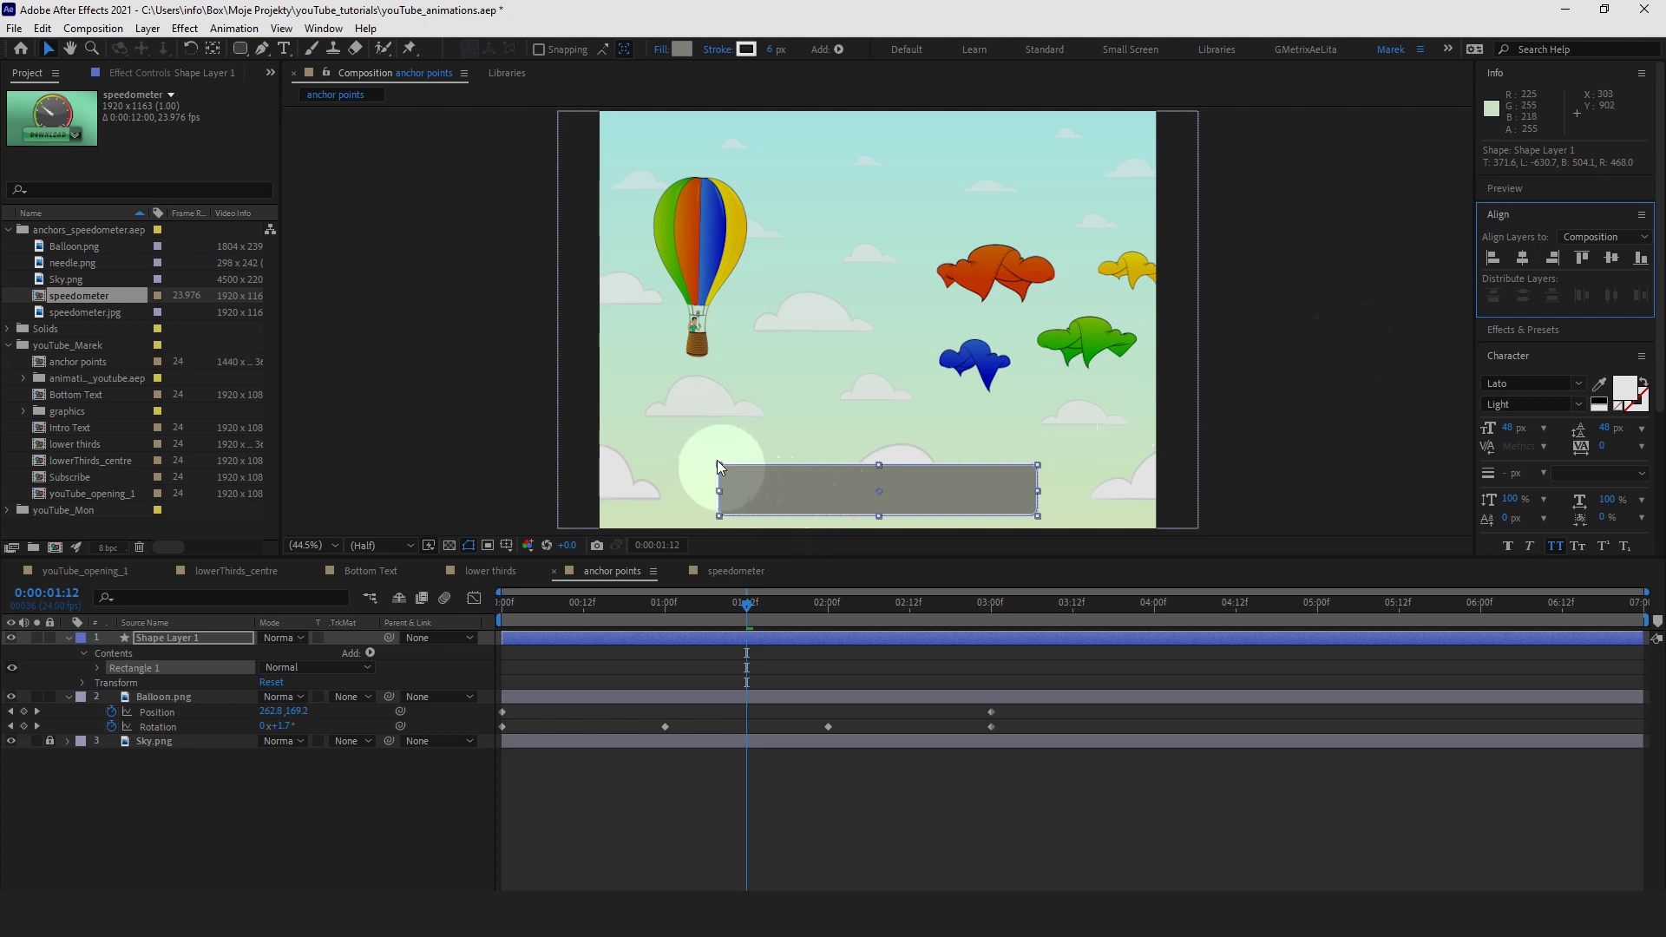
Enlarge the rectangle from a corner evenly around its centre, then try a rotation and undo it.
{"action": "mouse_move", "coordinate": [720, 470]}
{"action": "left_mouse_down"}
{"action": "mouse_move", "coordinate": [699, 465]}
{"action": "mouse_move", "coordinate": [703, 446]}
{"action": "mouse_move", "coordinate": [729, 454]}
{"action": "left_mouse_up"}
{"action": "key", "text": "w"}
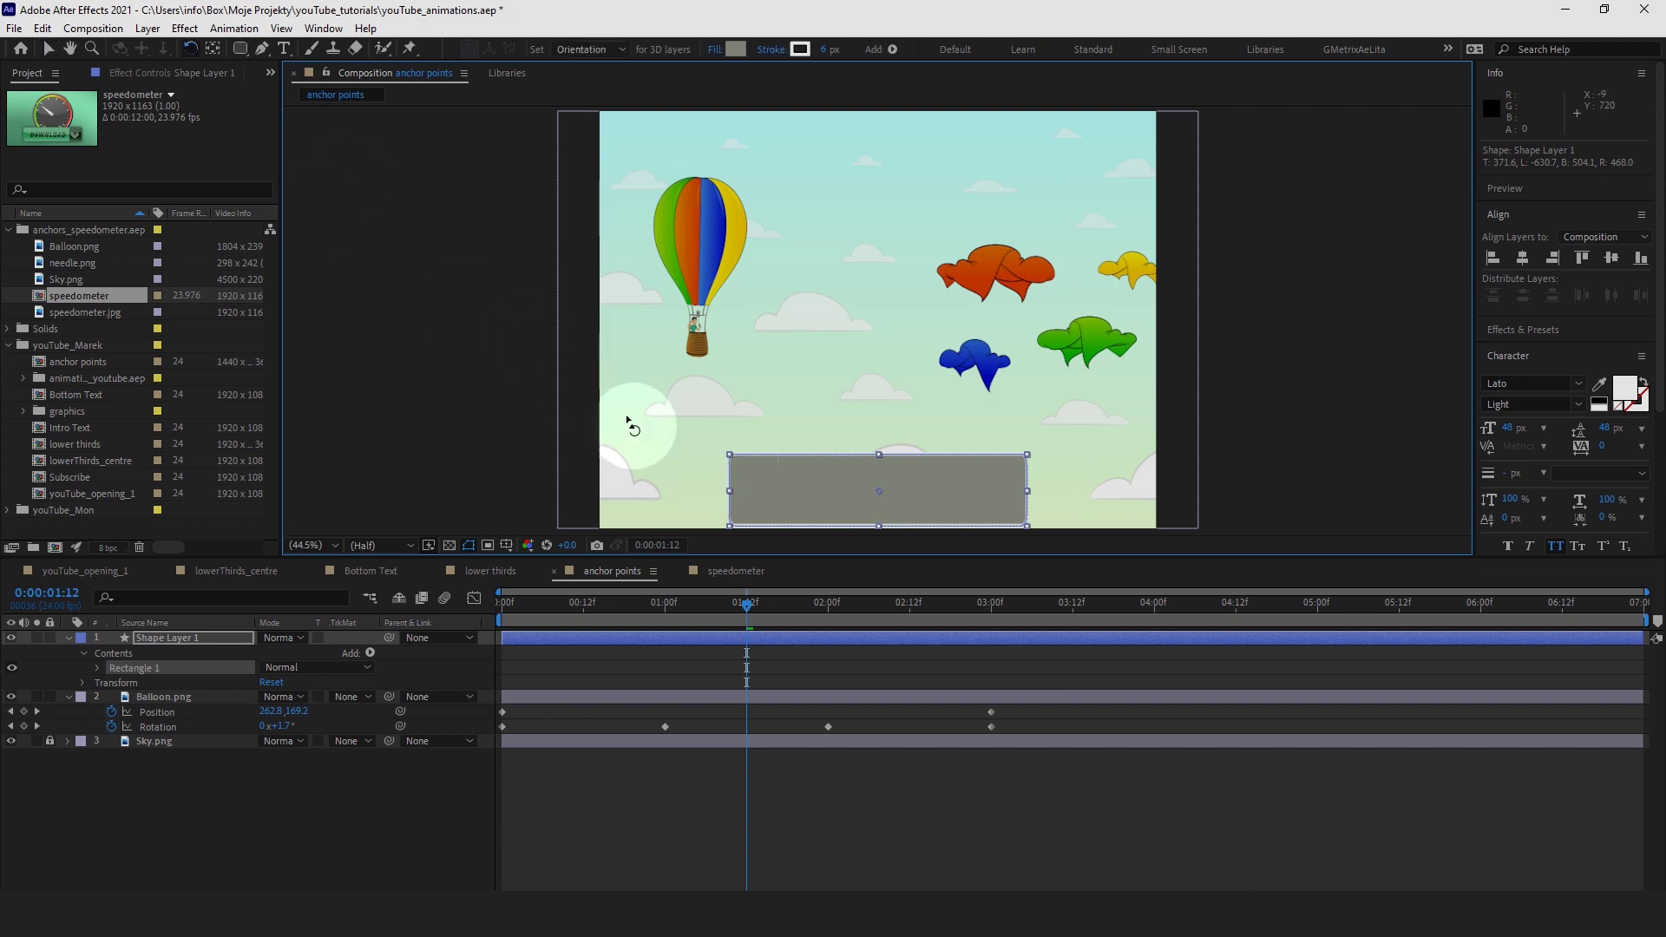
{"action": "left_click_drag", "start_coordinate": [831, 497], "coordinate": [805, 420]}
{"action": "key", "text": "ctrl+z"}
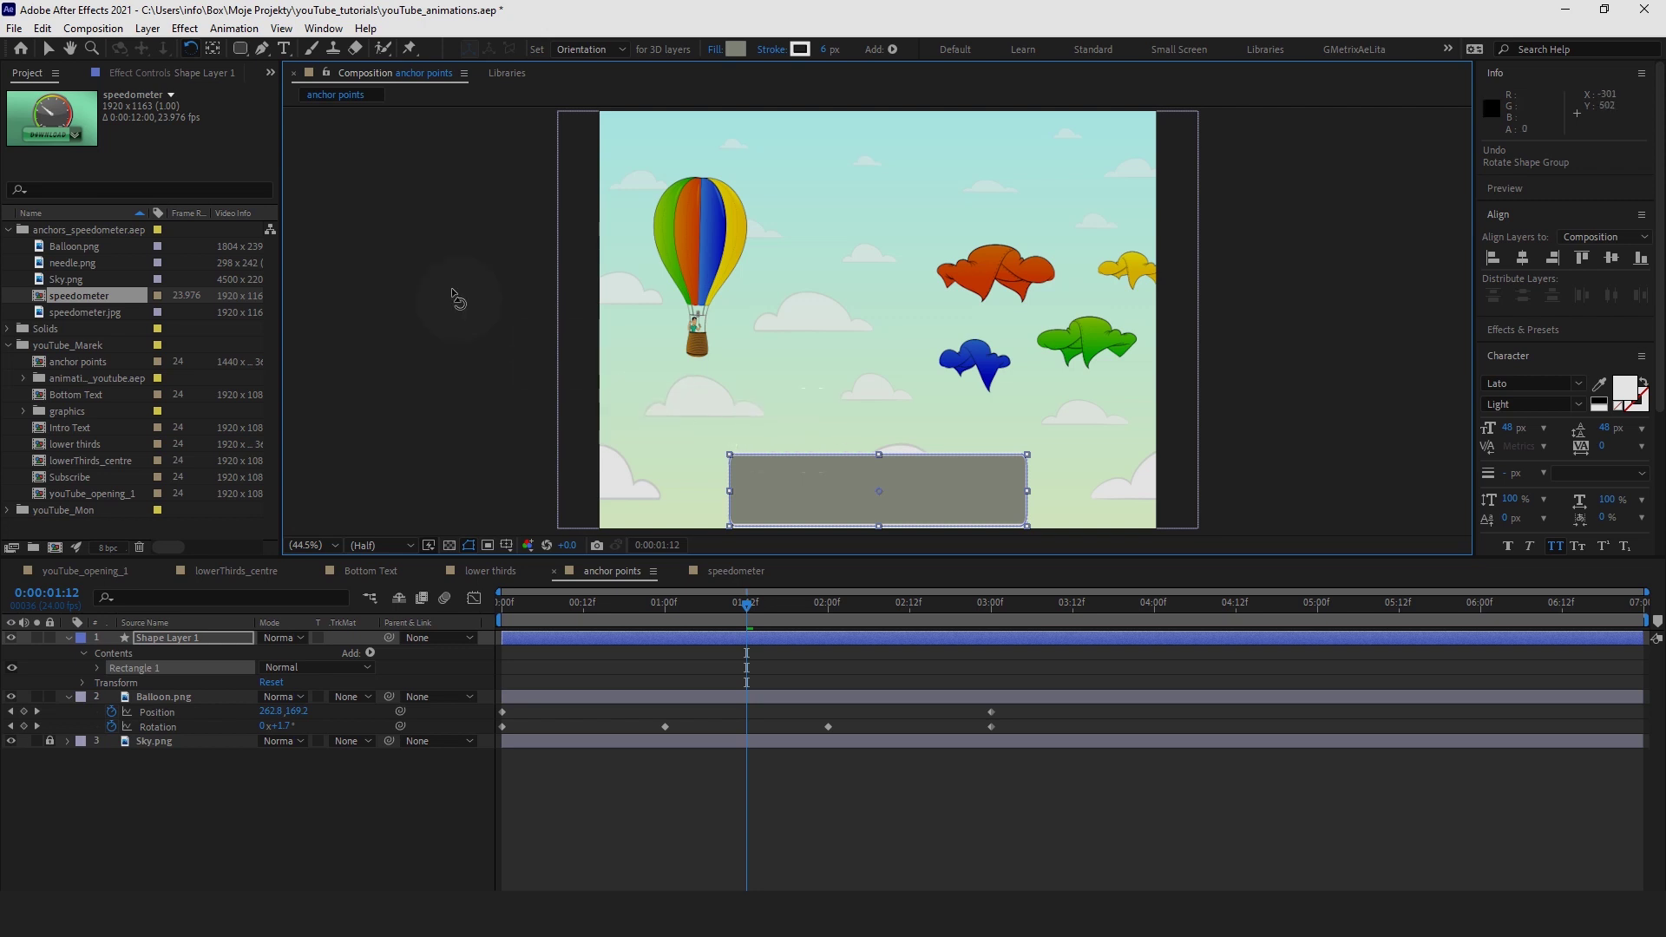
{"action": "left_click", "coordinate": [42, 27]}
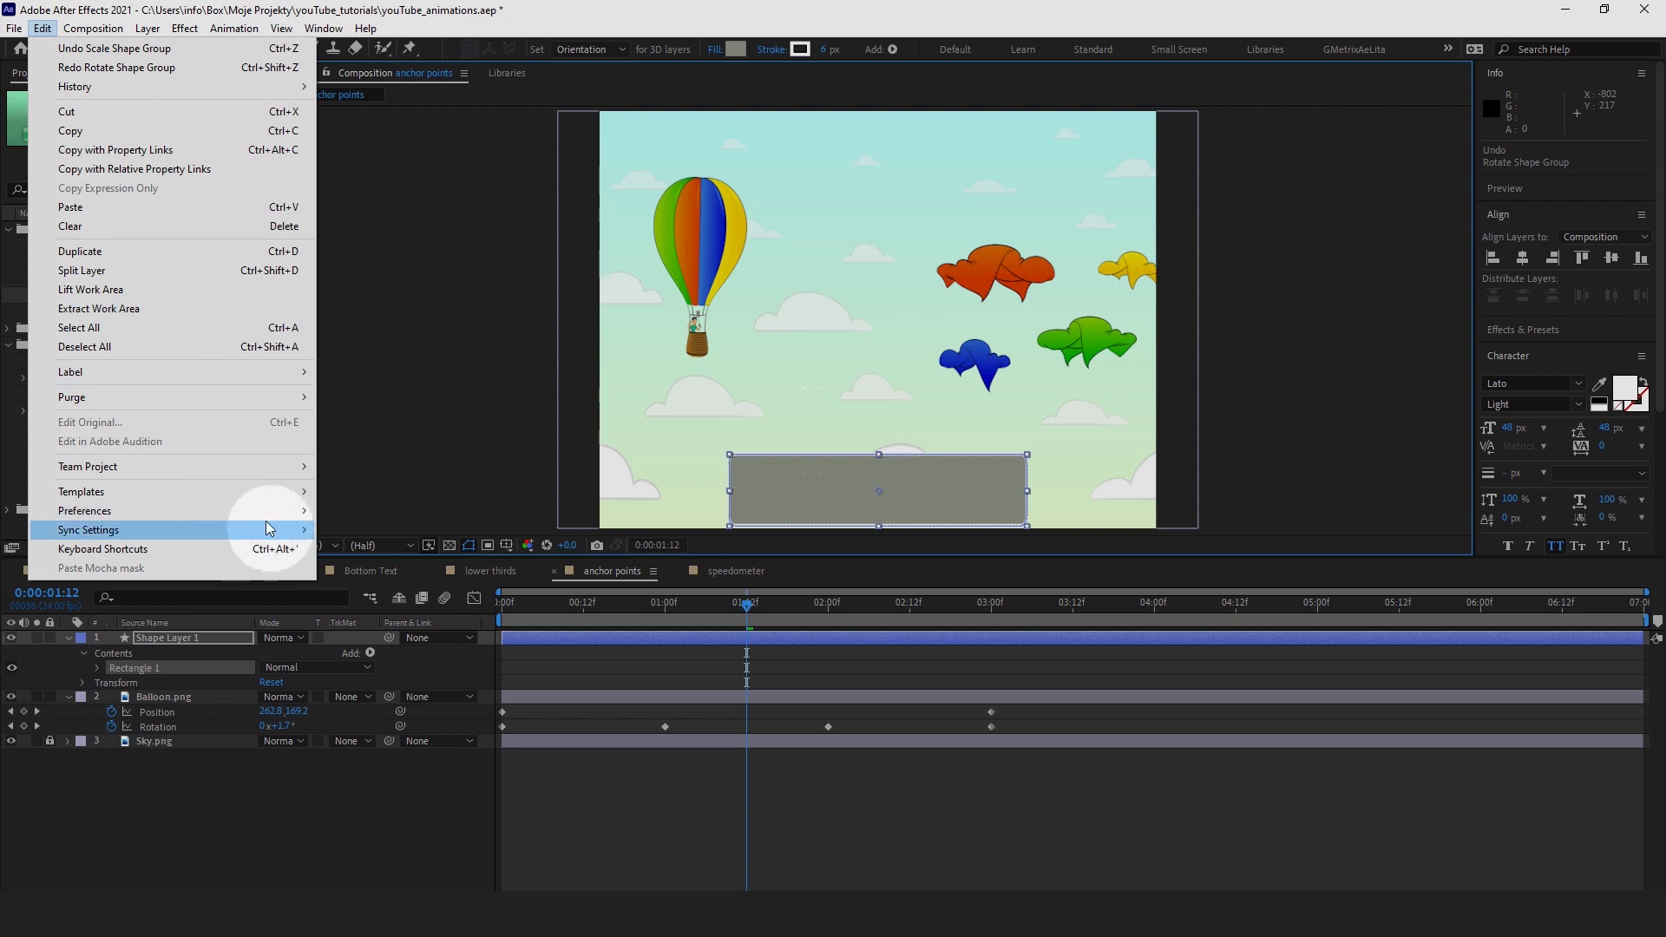
{"action": "mouse_move", "coordinate": [260, 512]}
{"action": "left_click", "coordinate": [351, 511]}
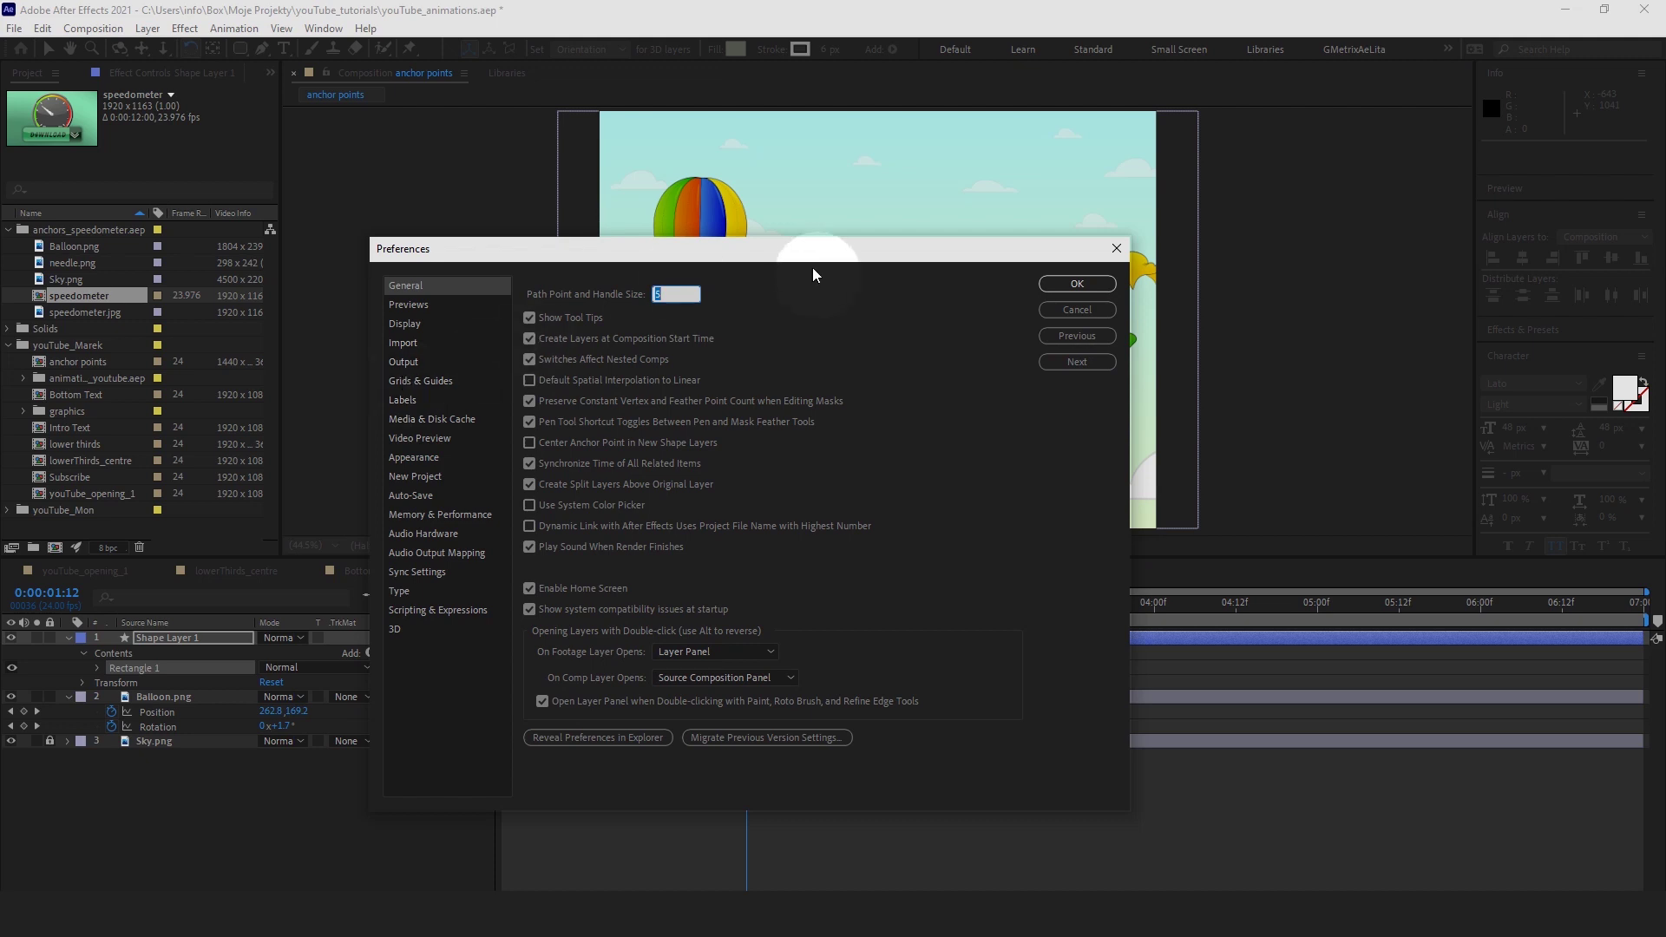
{"action": "left_click_drag", "start_coordinate": [744, 262], "coordinate": [855, 160]}
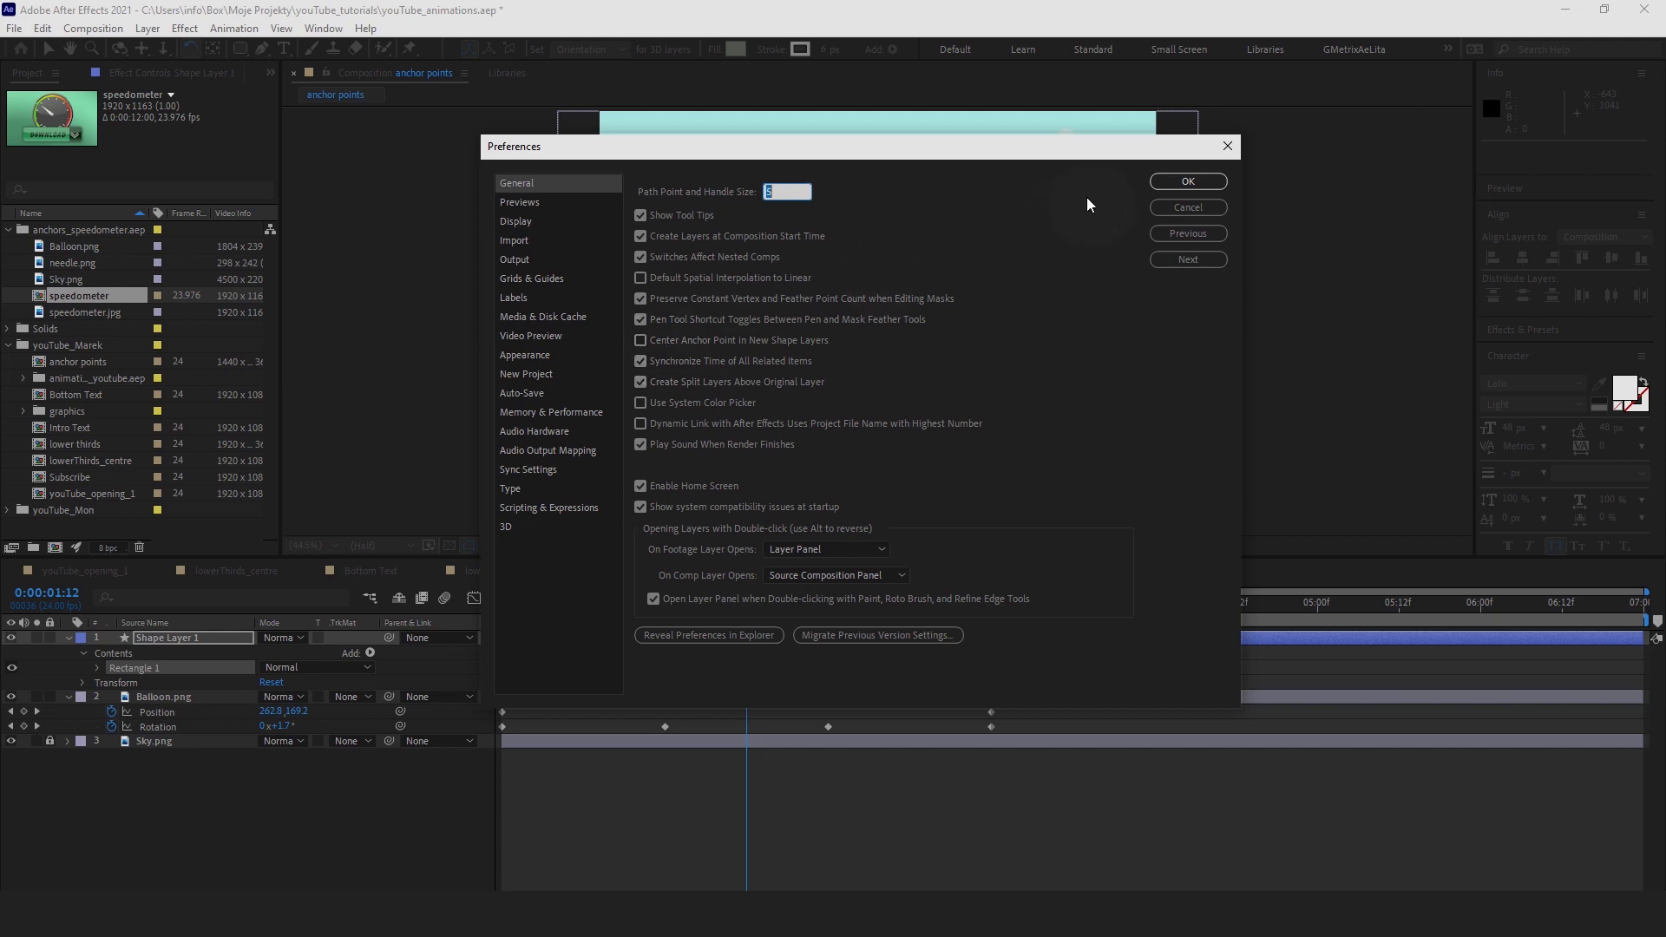
{"action": "left_click", "coordinate": [1175, 207]}
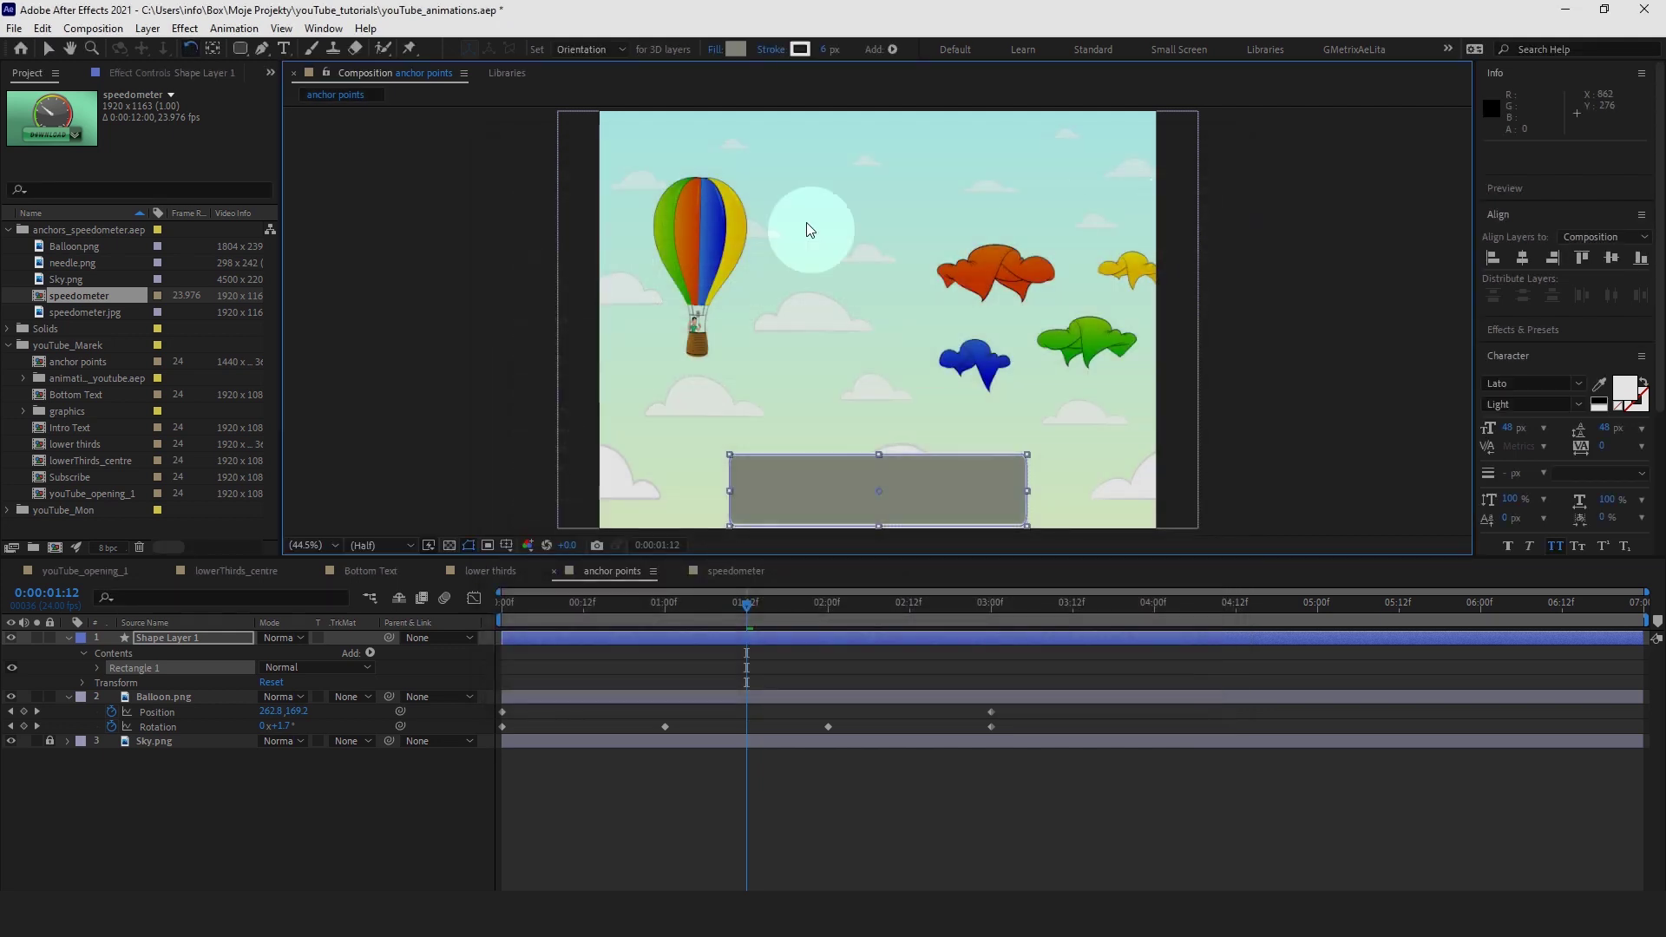
{"action": "left_click", "coordinate": [441, 262]}
{"action": "key", "text": "v"}
{"action": "left_click", "coordinate": [1002, 476]}
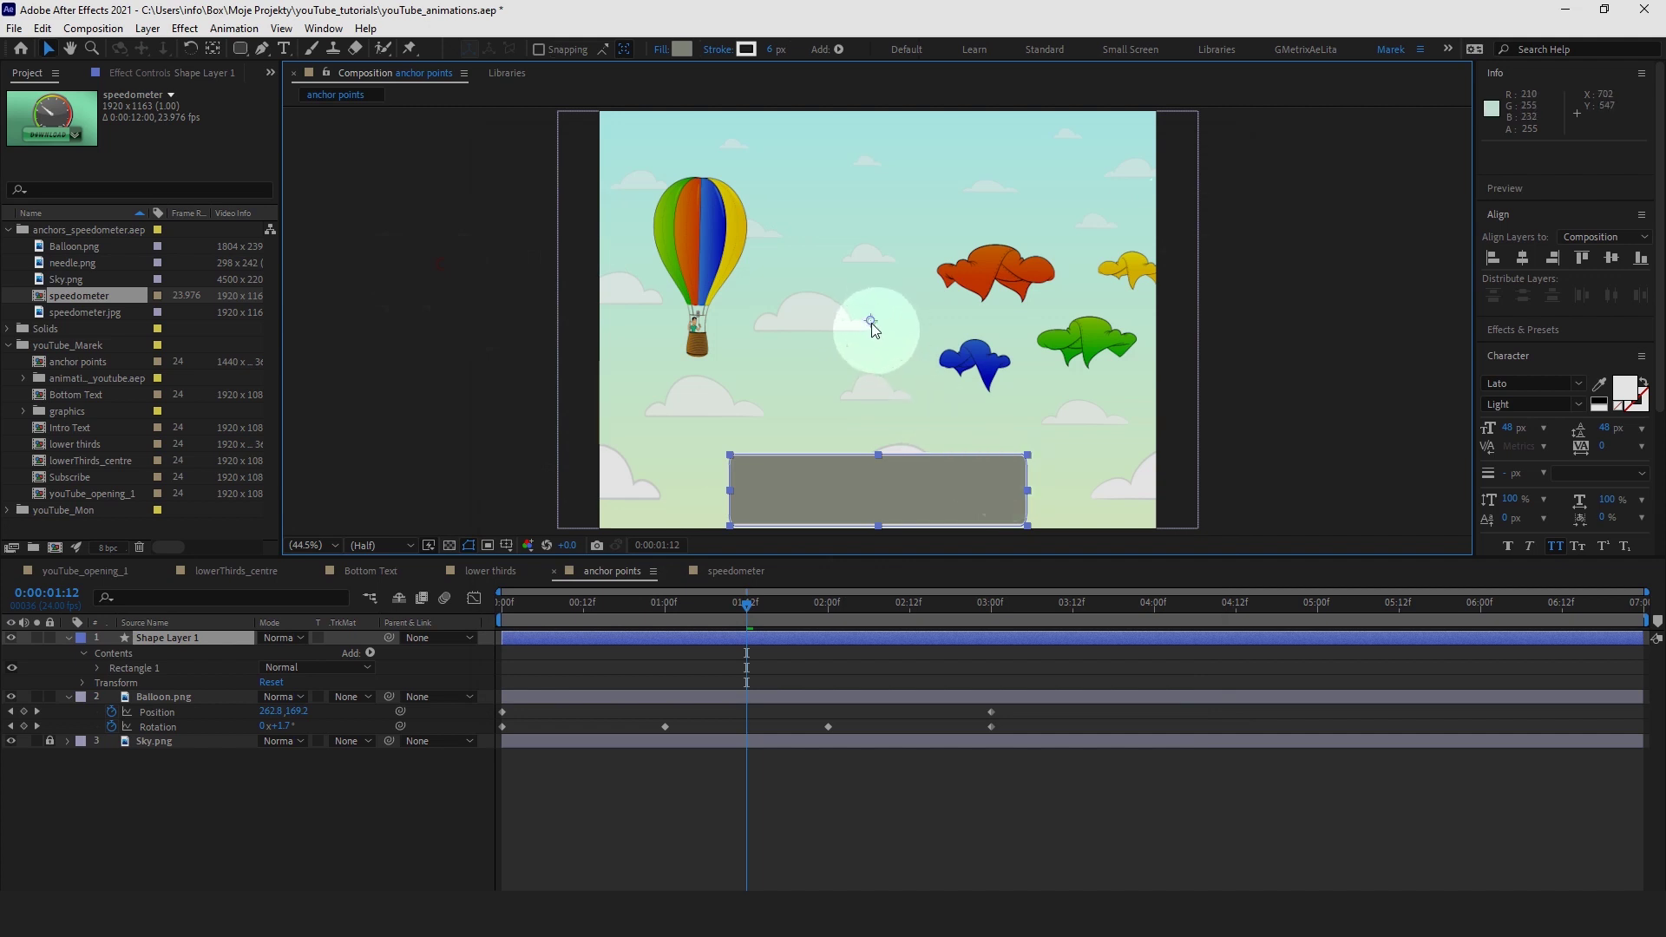
{"action": "left_click", "coordinate": [455, 277]}
{"action": "left_click", "coordinate": [905, 496]}
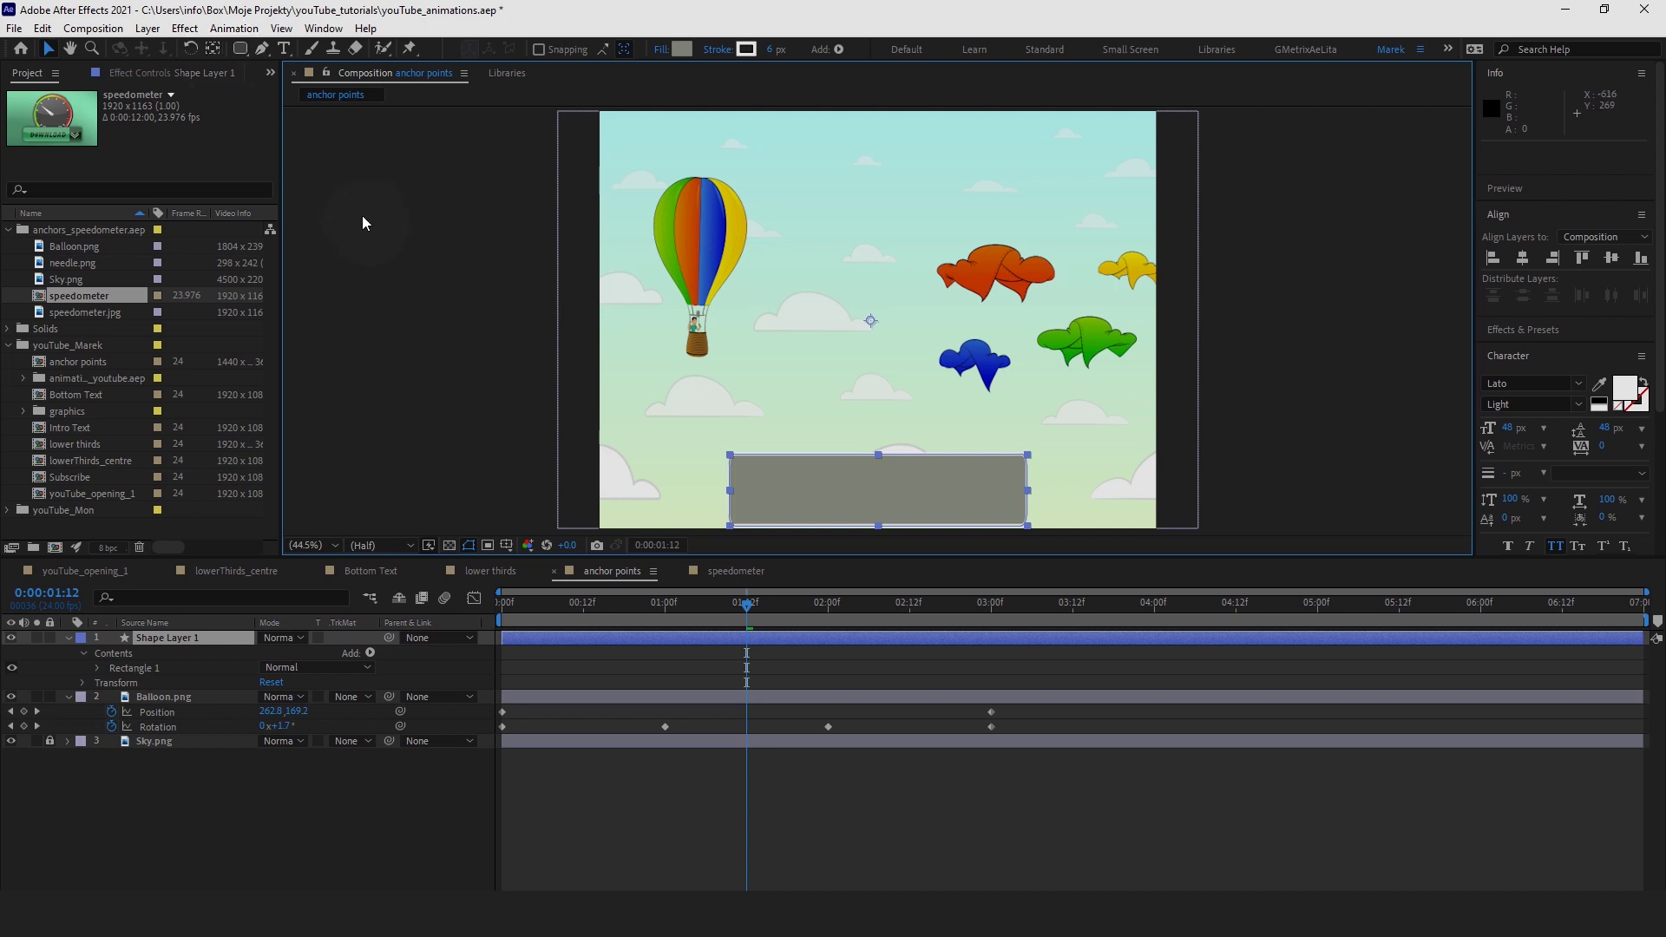
{"action": "left_click", "coordinate": [42, 28]}
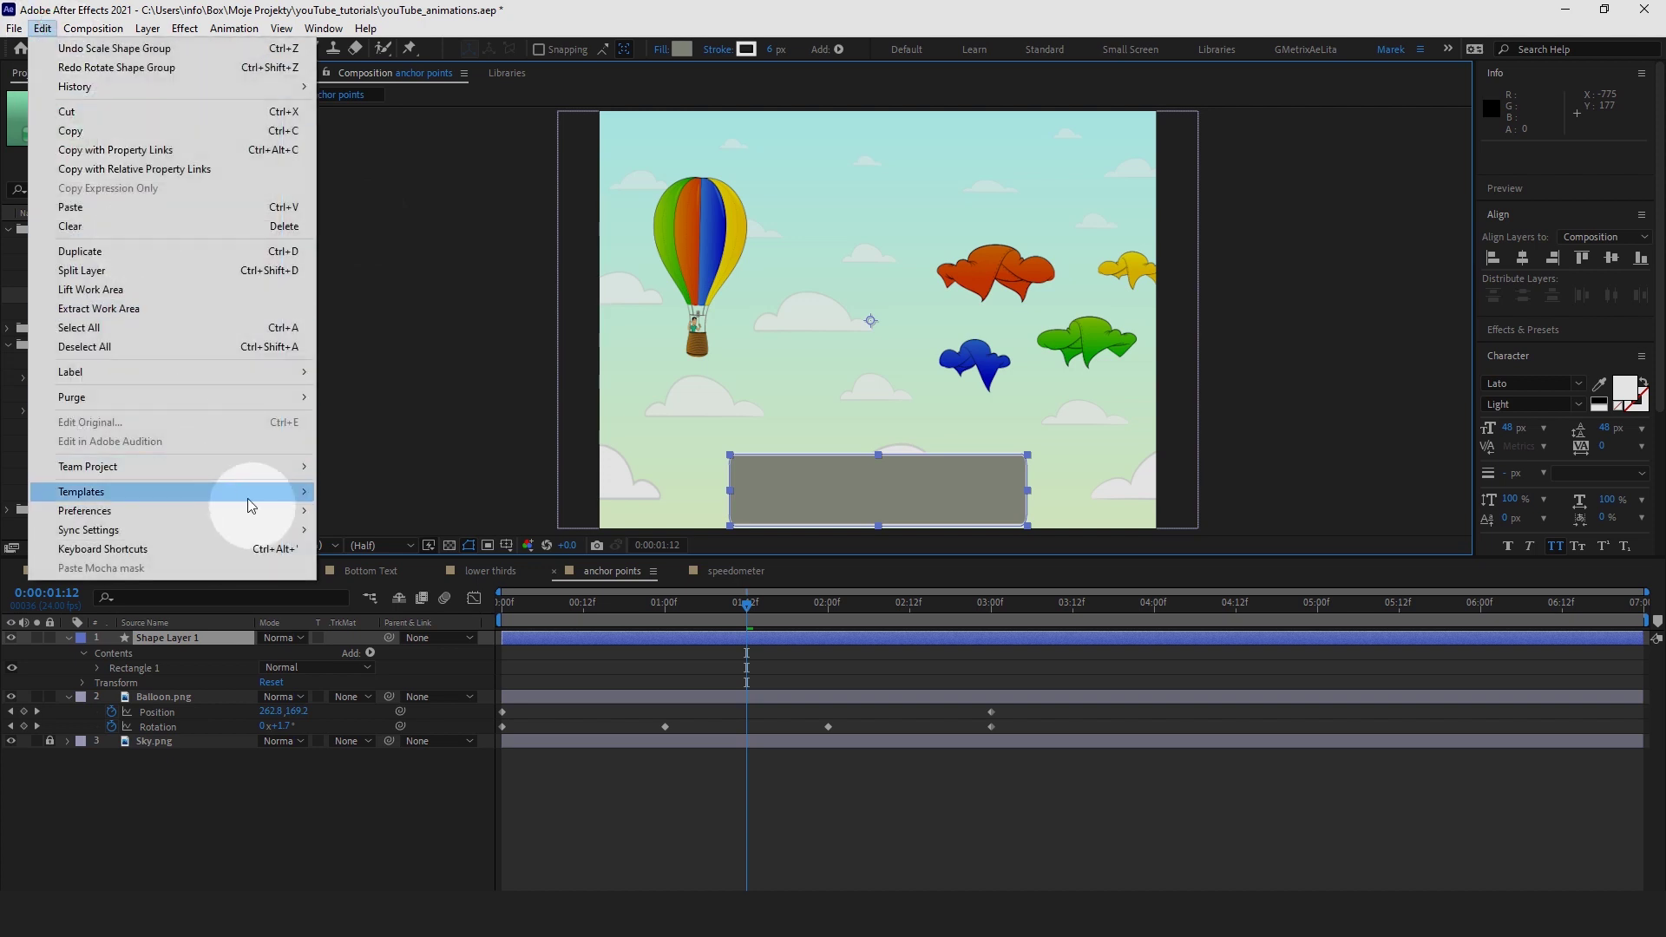
{"action": "mouse_move", "coordinate": [260, 510]}
{"action": "left_click", "coordinate": [374, 512]}
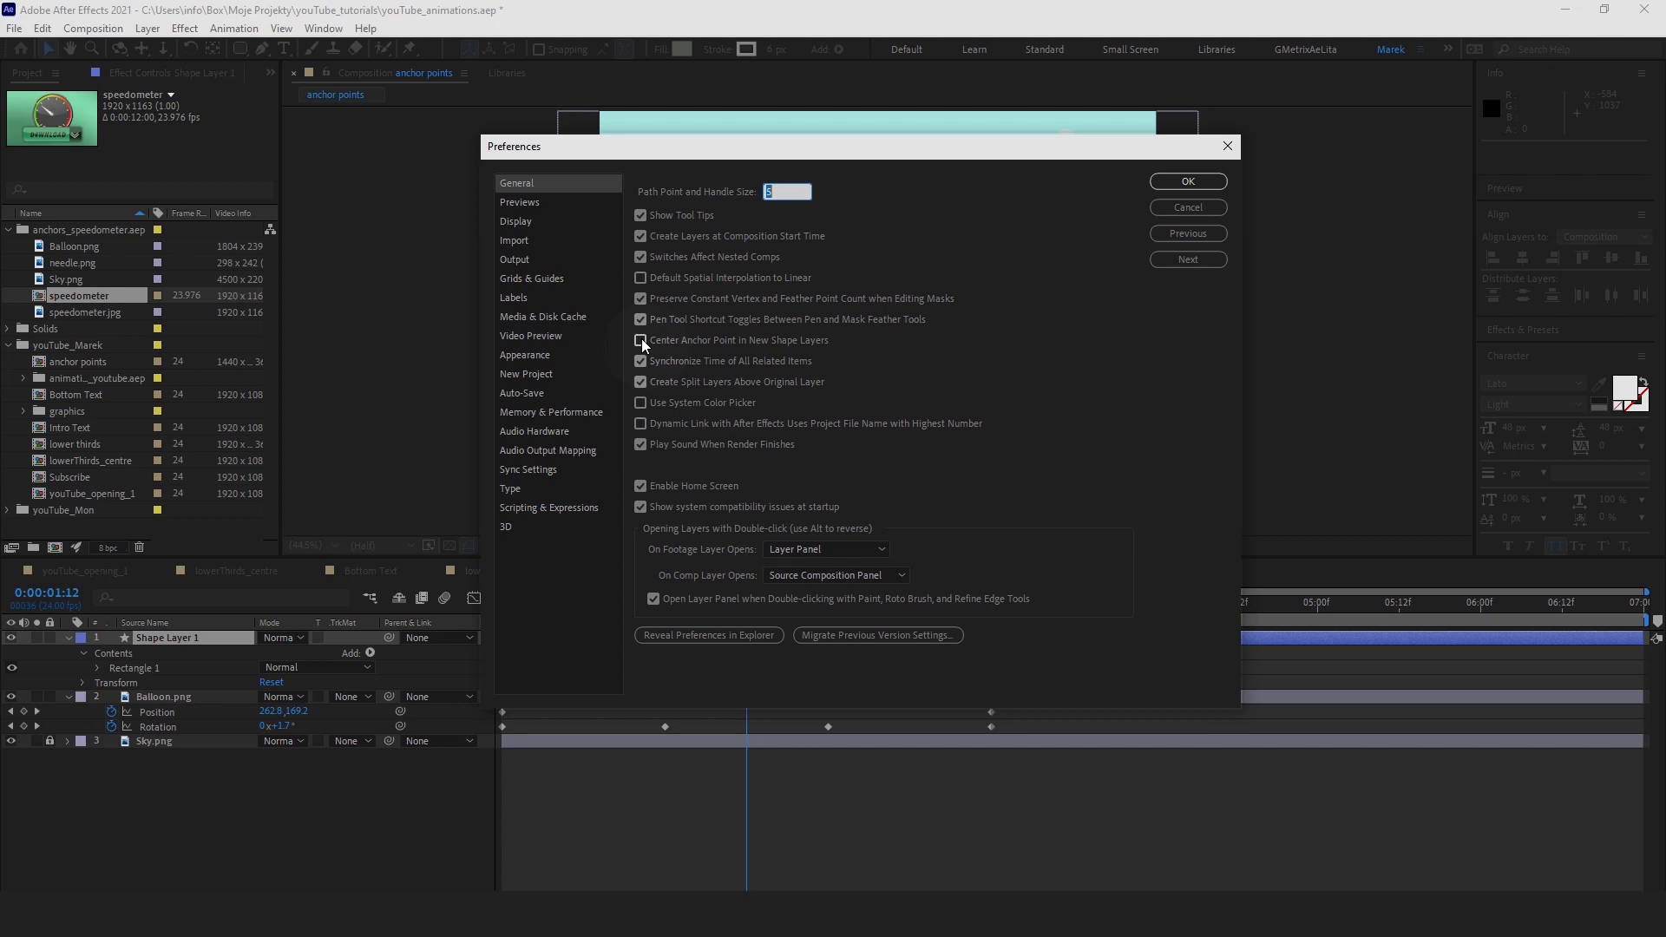
{"action": "left_click", "coordinate": [1174, 207]}
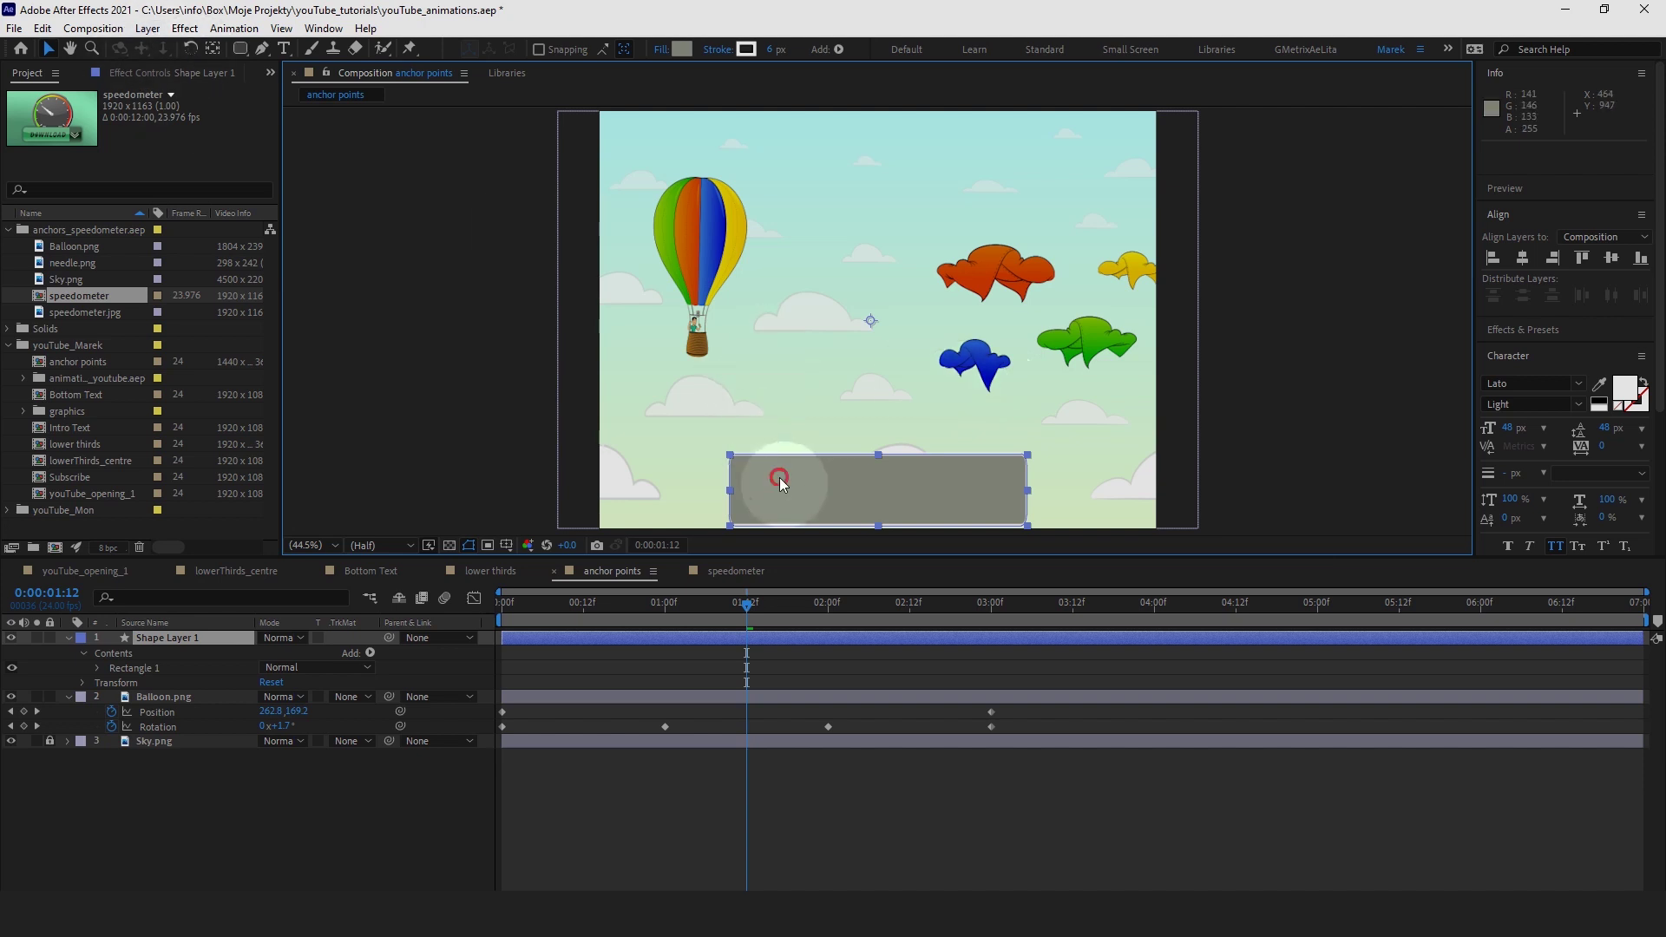
Center the grey rectangle's anchor point in its layer content via Layer > Transform.
{"action": "left_click", "coordinate": [147, 29]}
{"action": "mouse_move", "coordinate": [294, 234]}
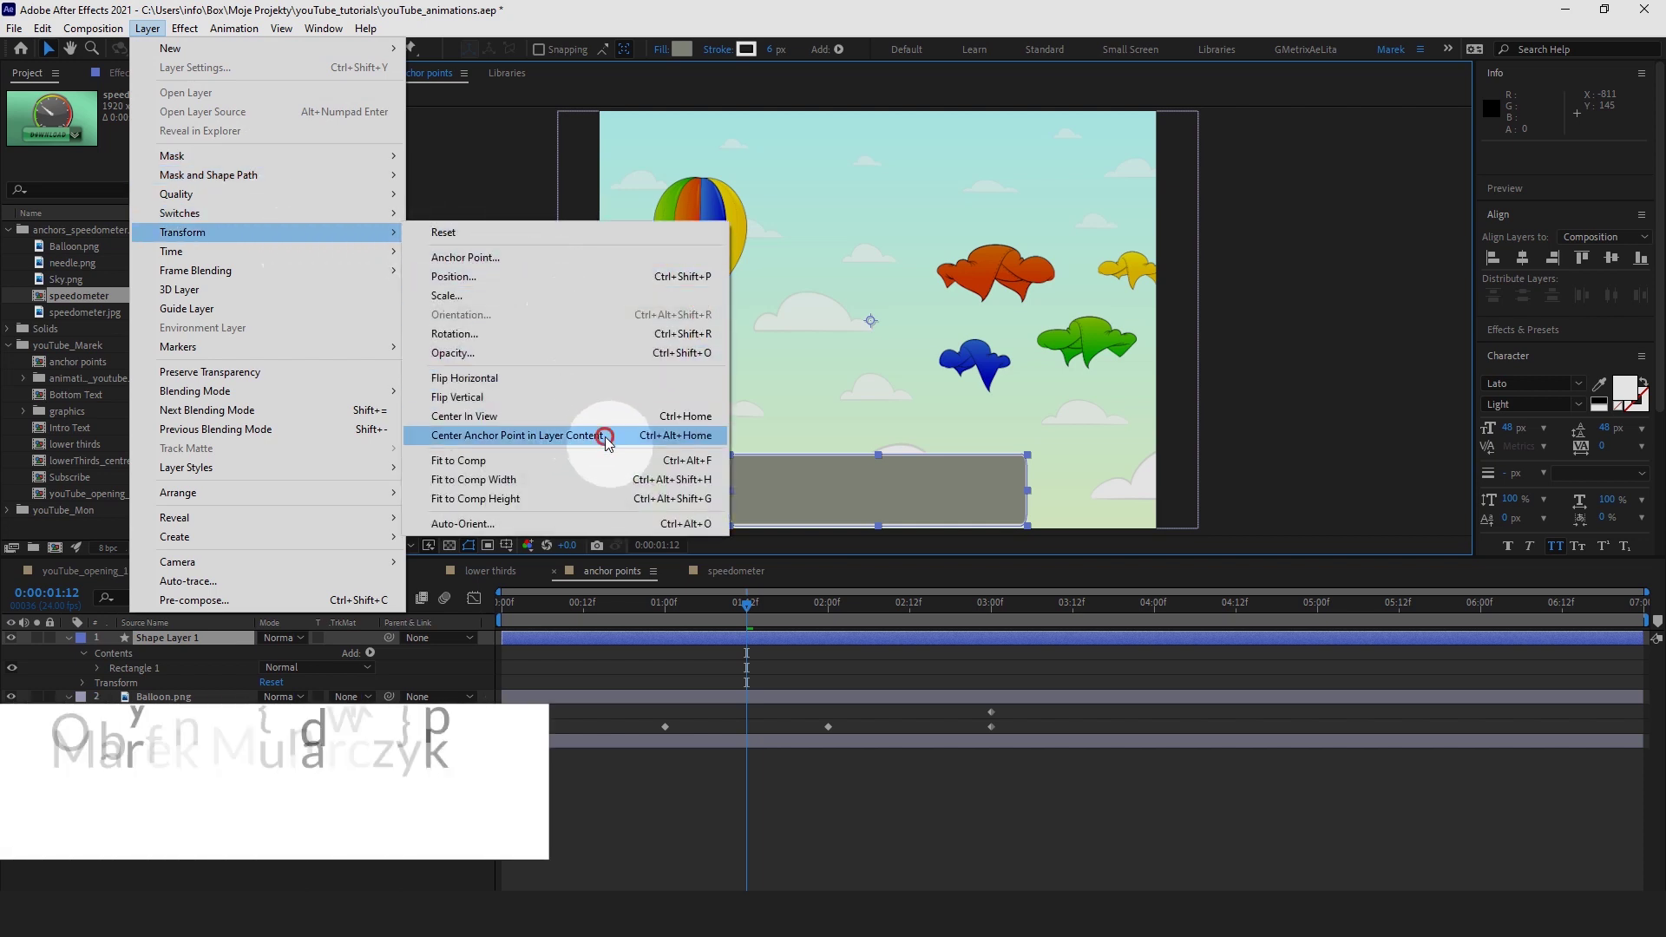
{"action": "left_click", "coordinate": [598, 436]}
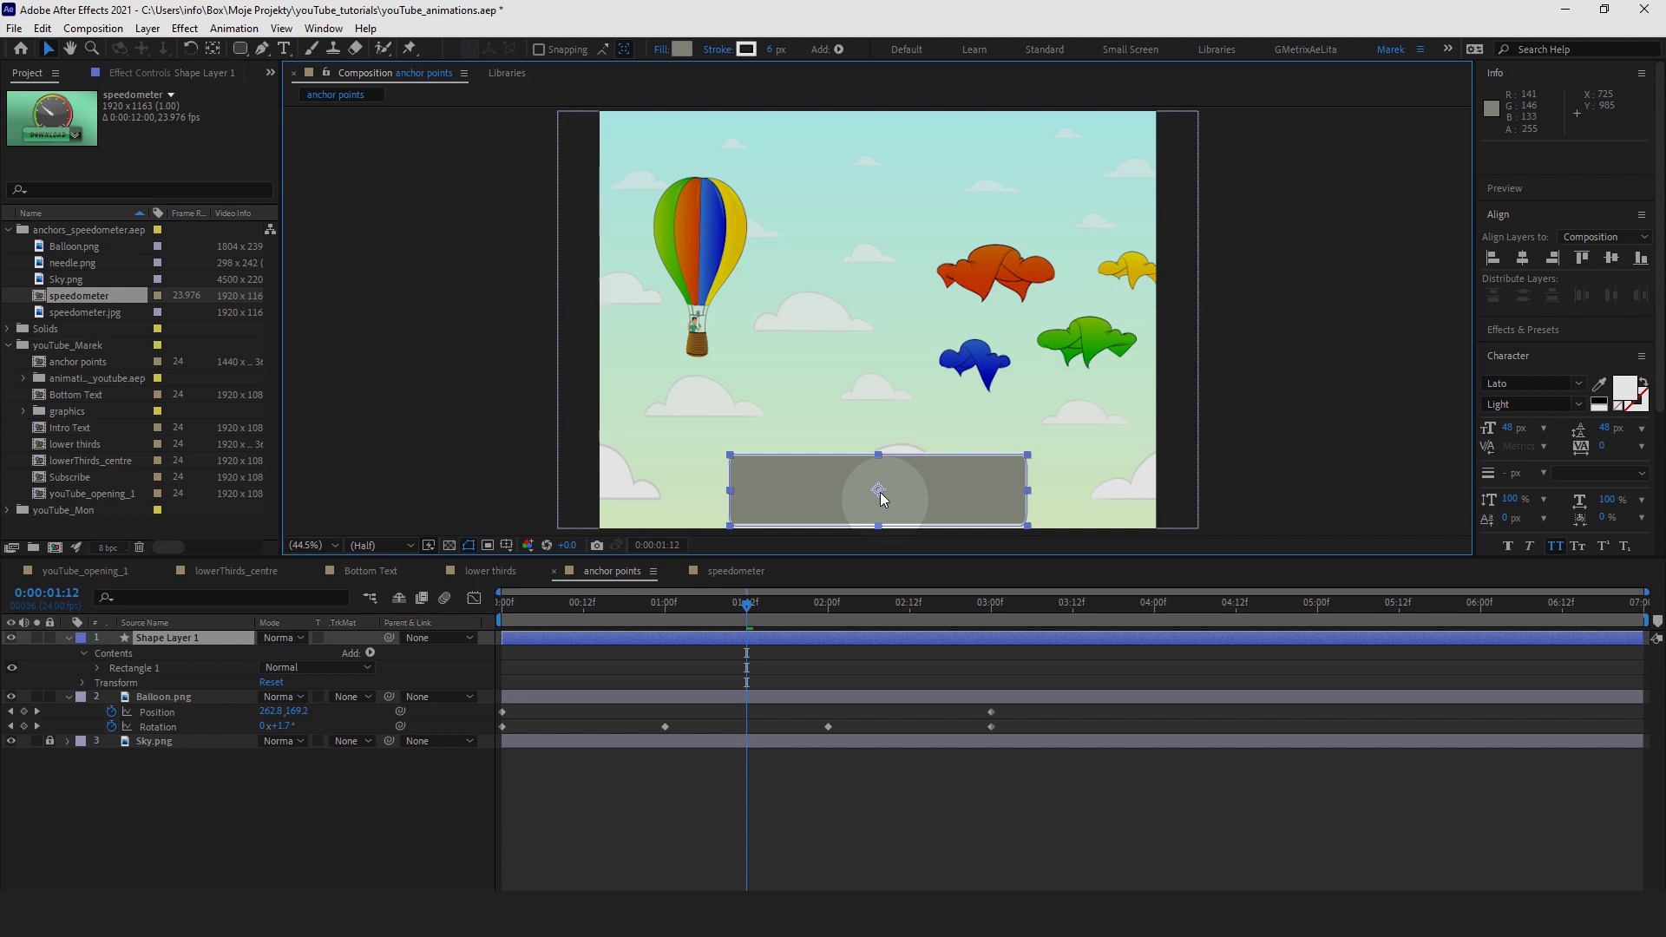
Re-centre the rectangle's anchor point with Ctrl+Alt+Home and select the Pan Behind (Anchor Point) tool.
{"action": "key", "text": "ctrl+alt+Home"}
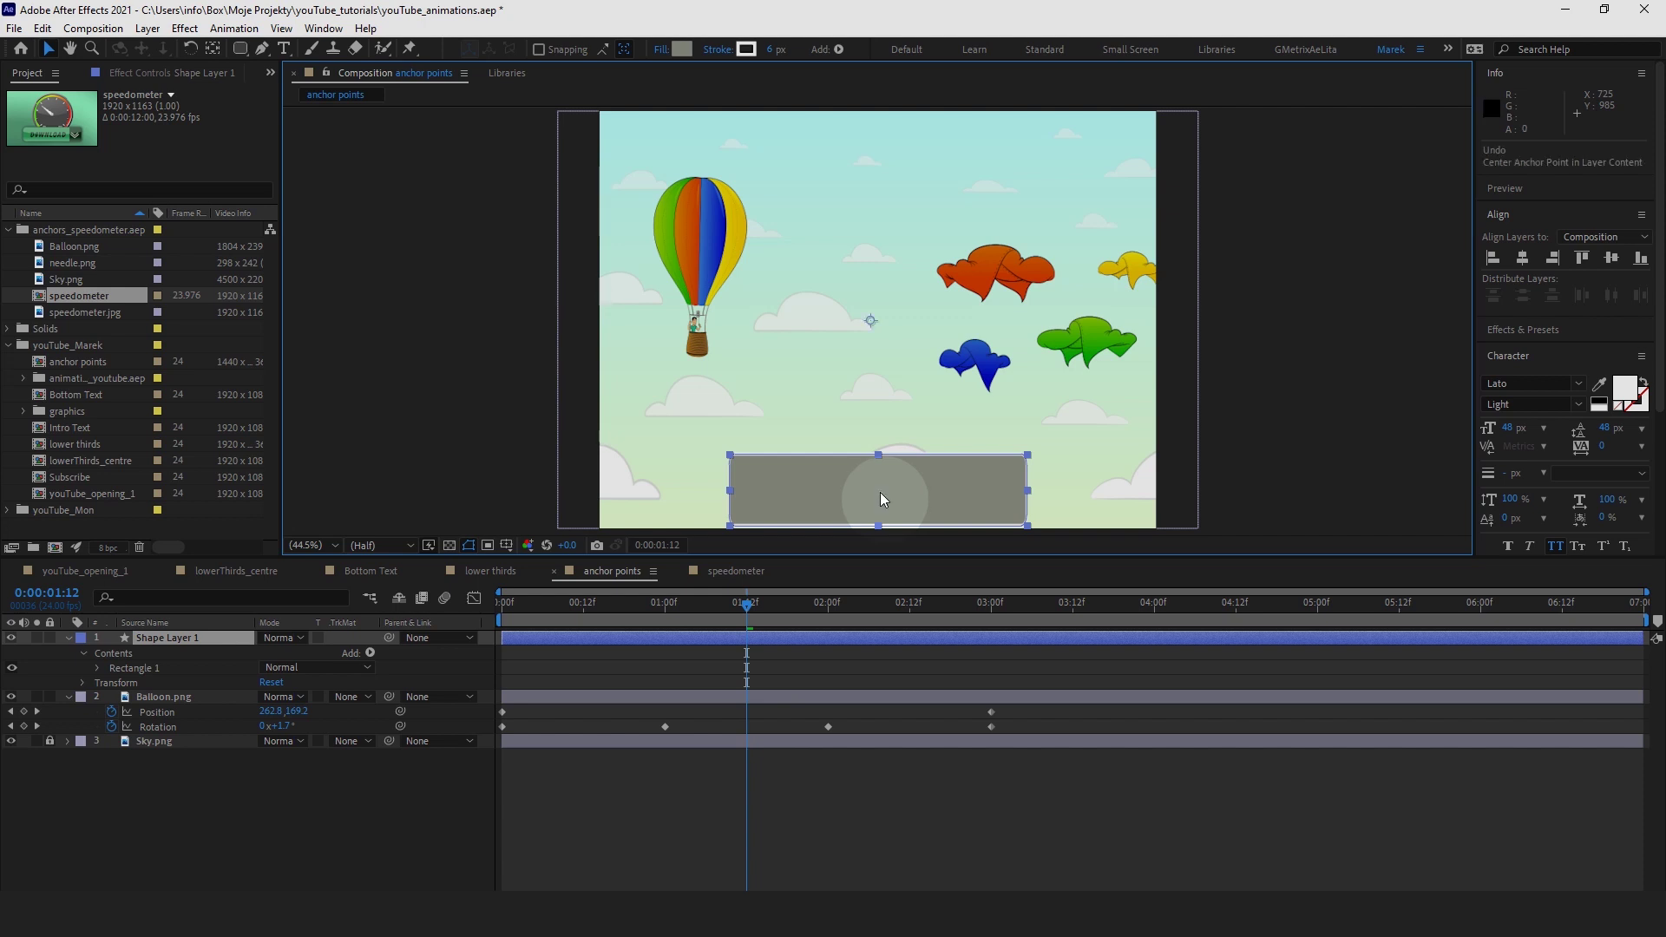
{"action": "left_click", "coordinate": [216, 54]}
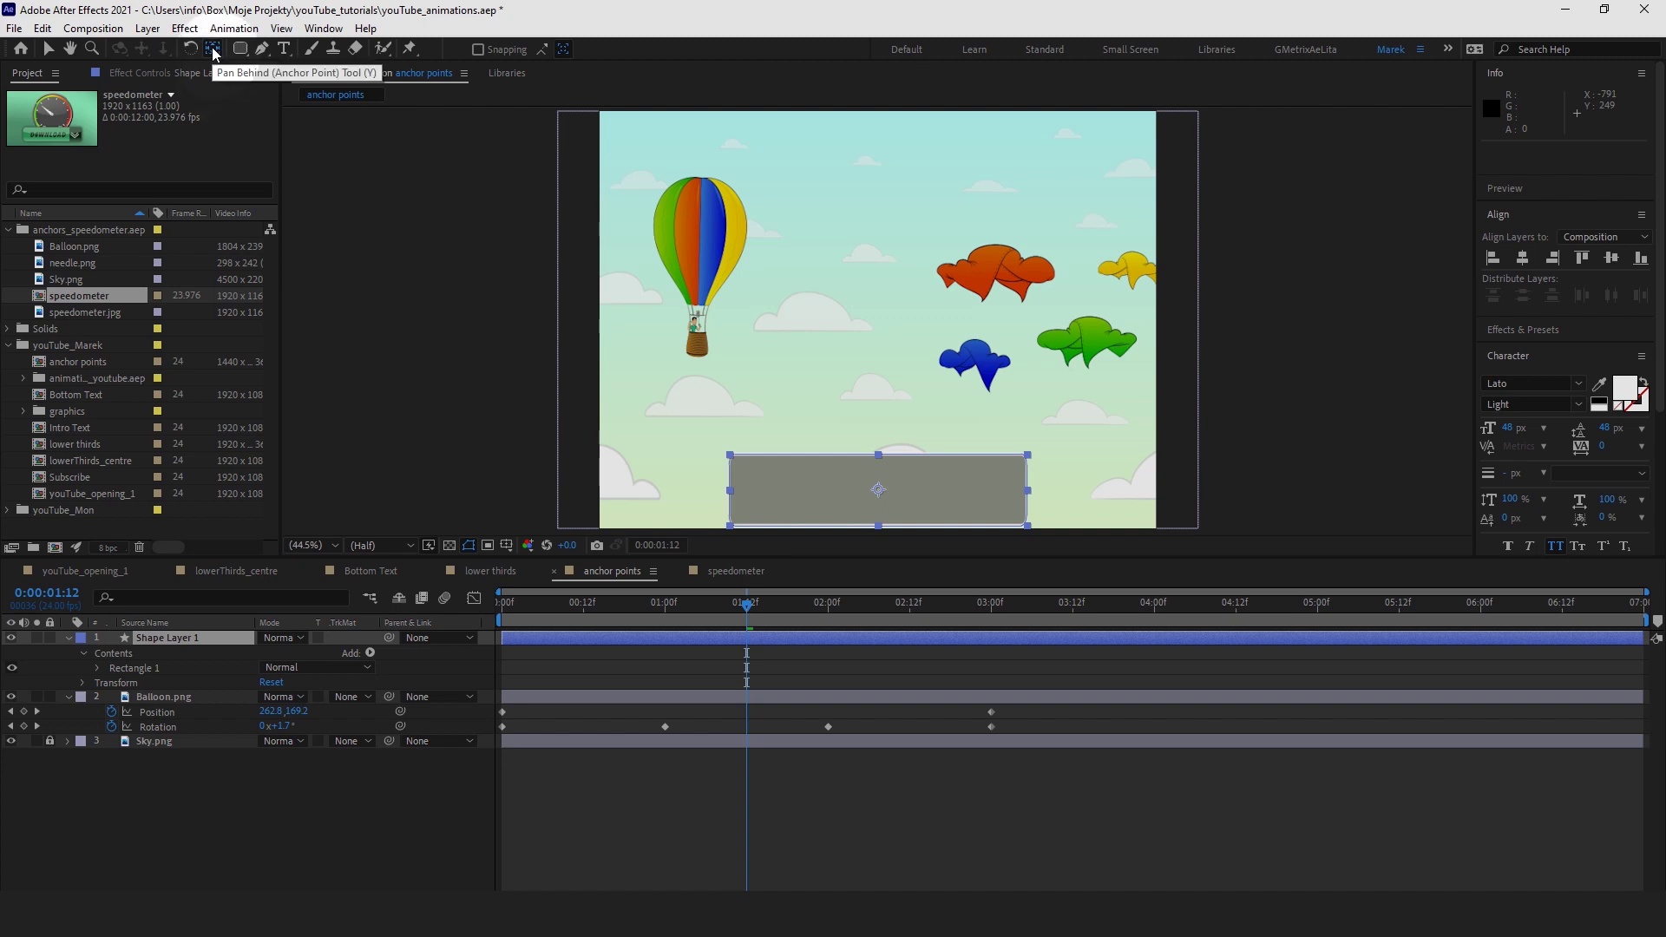
{"action": "left_click", "coordinate": [213, 50]}
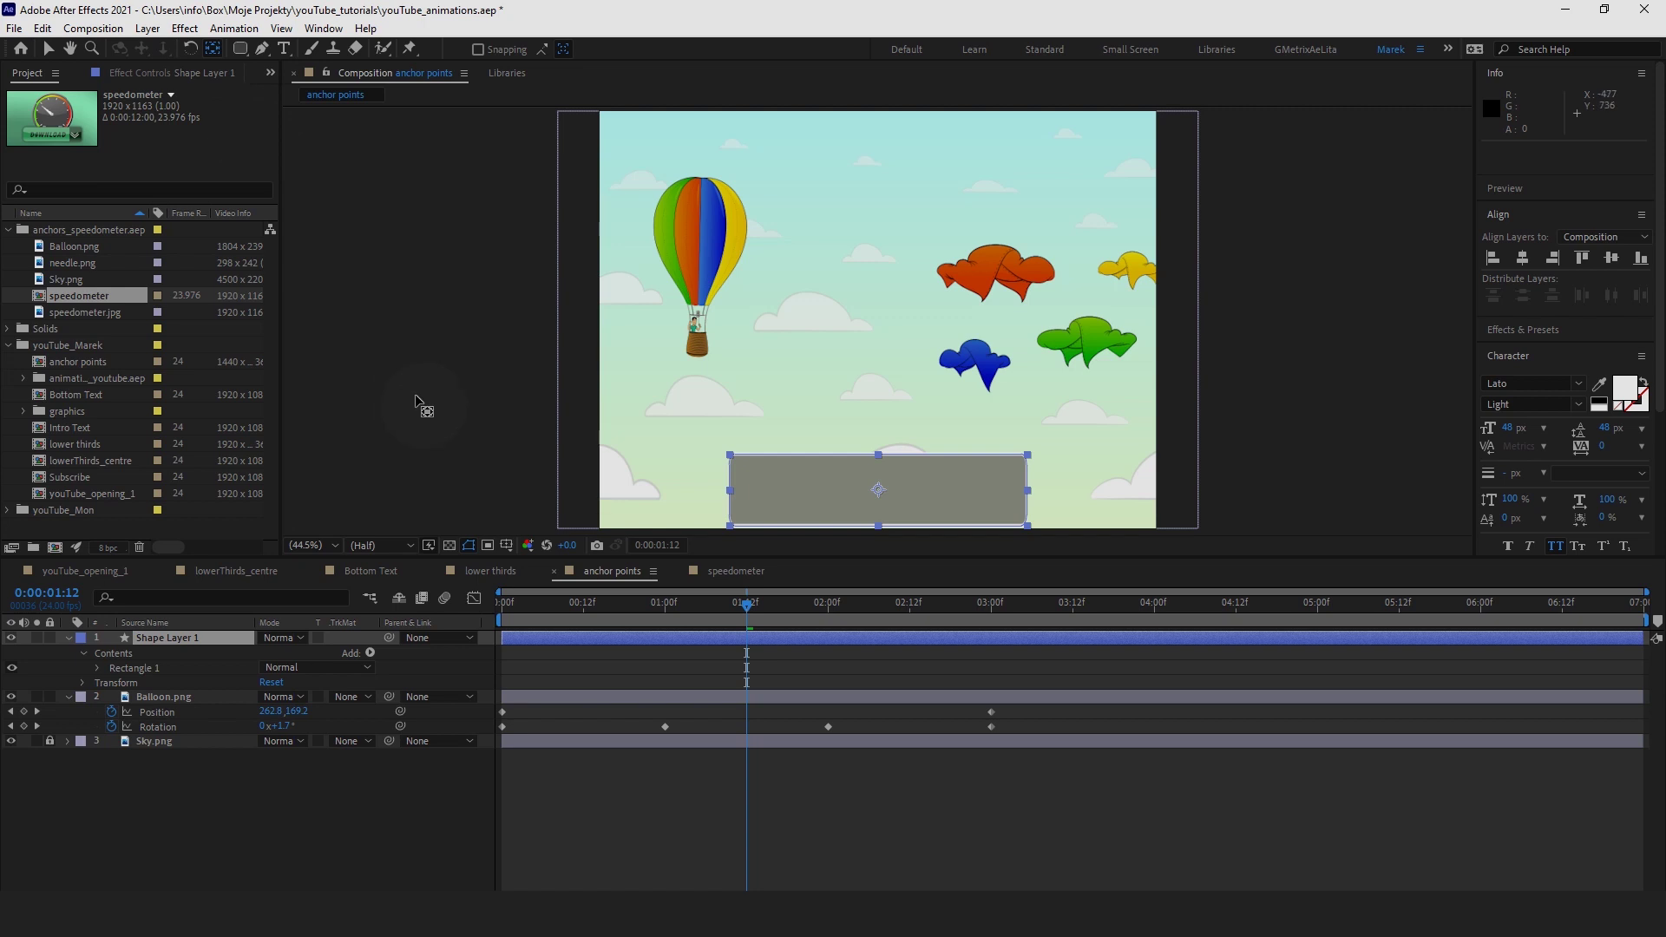